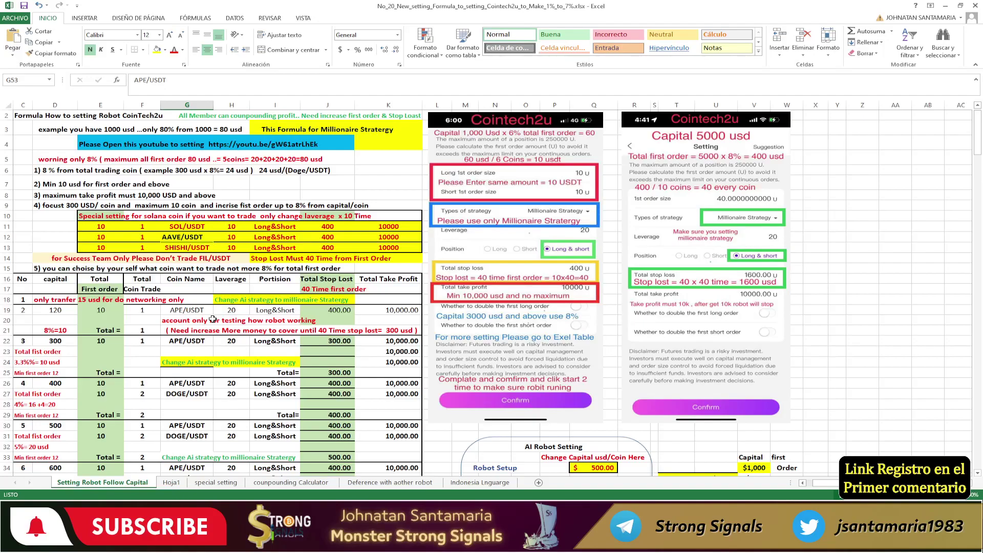
Examine the 120 USD capital row: first order, number of coins, coin name, leverage, position, strategy note, stop loss and take profit
{"action": "scroll", "coordinate": [213, 318], "scroll_direction": "down", "scroll_amount": 2}
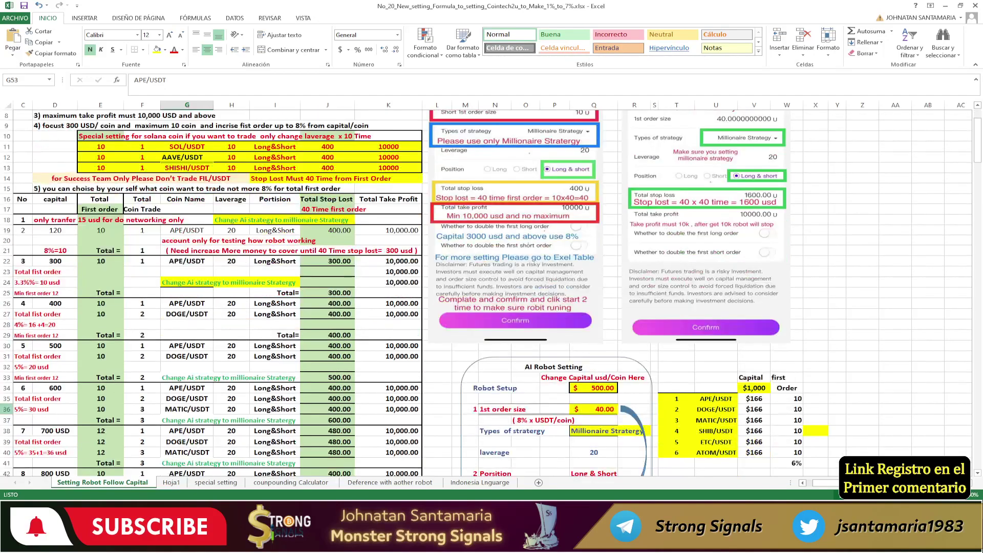
{"action": "left_click", "coordinate": [50, 229]}
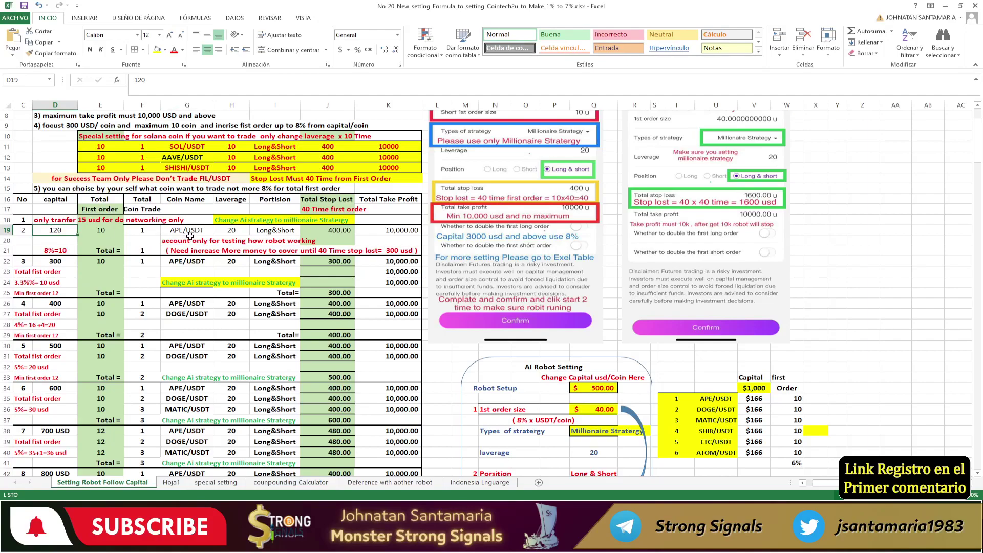
{"action": "left_click", "coordinate": [142, 230]}
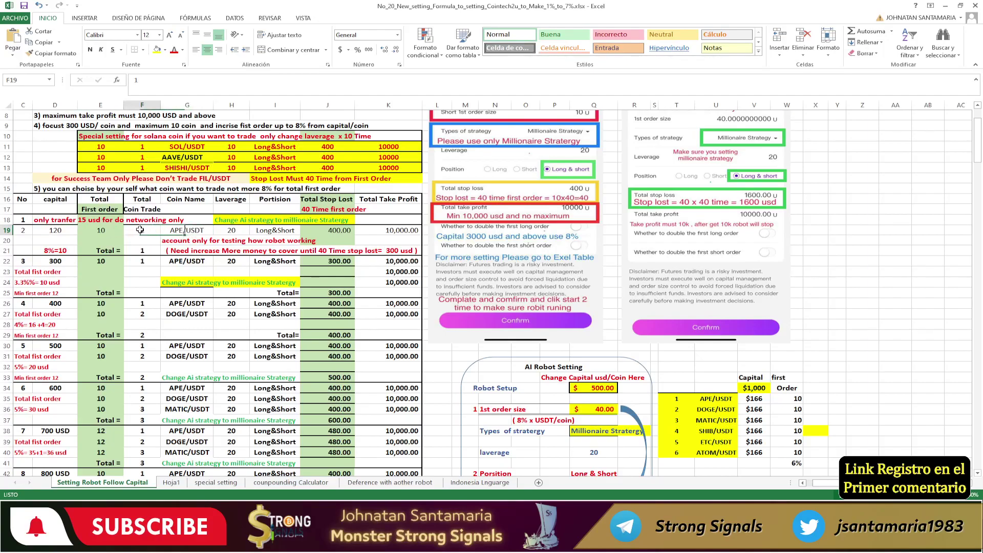
{"action": "left_click", "coordinate": [62, 230]}
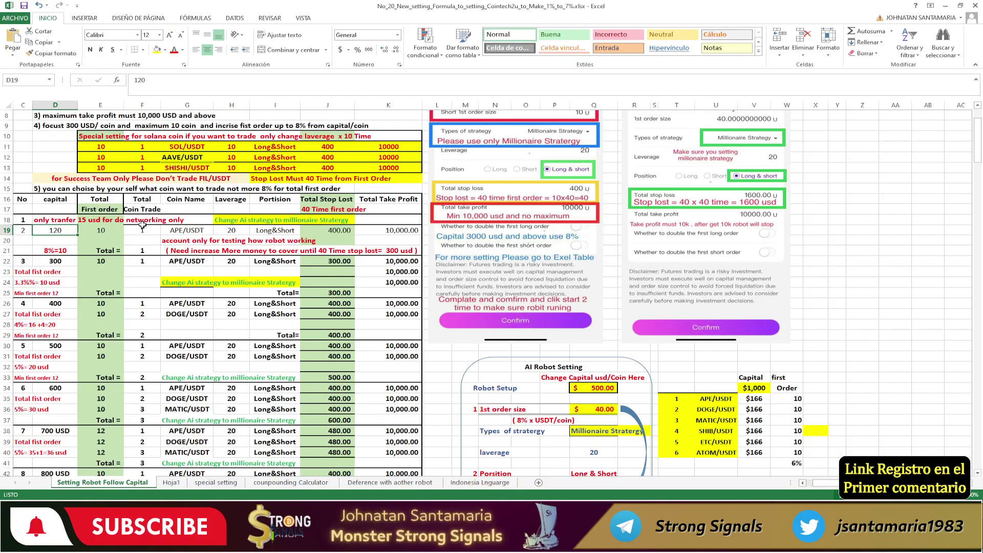
{"action": "left_click", "coordinate": [103, 232]}
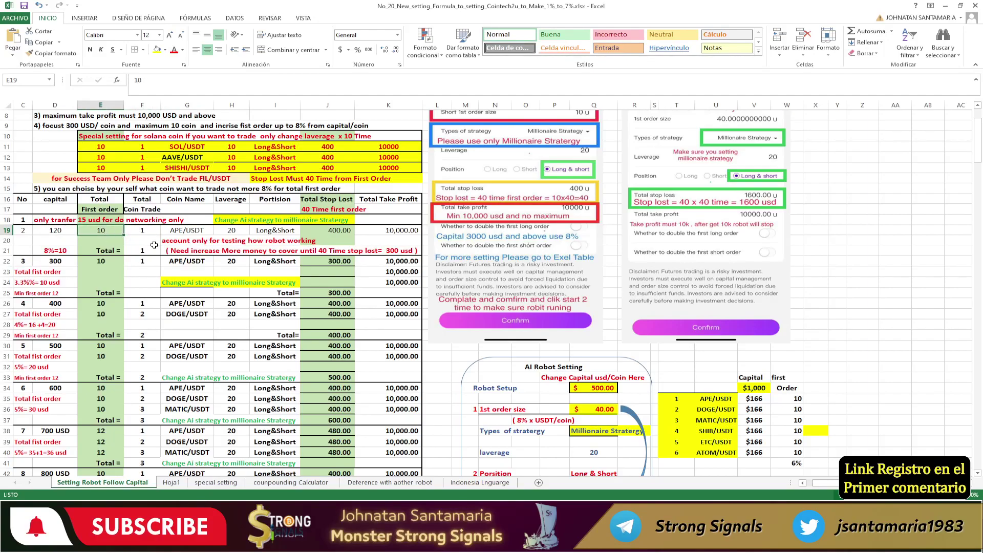
{"action": "left_click", "coordinate": [235, 232]}
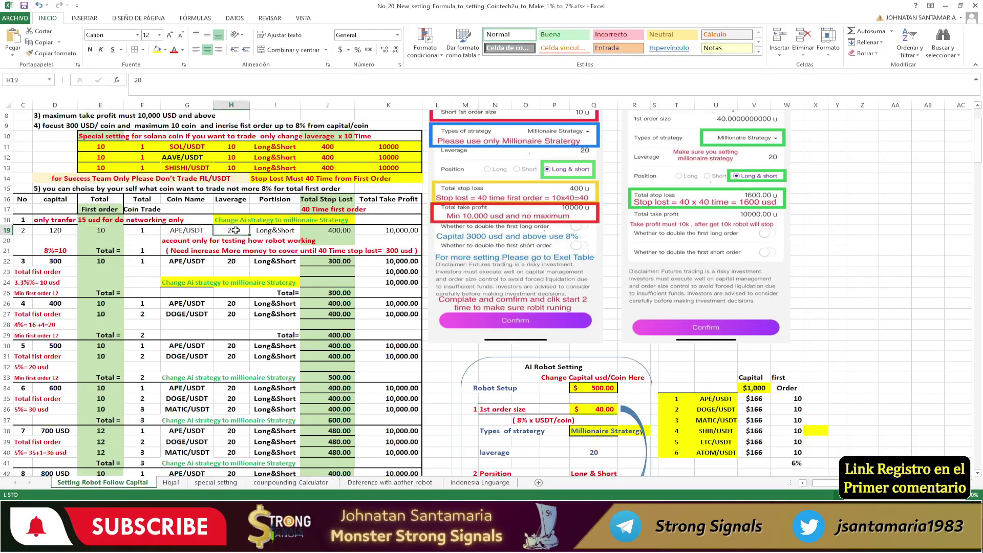
{"action": "left_click", "coordinate": [279, 229]}
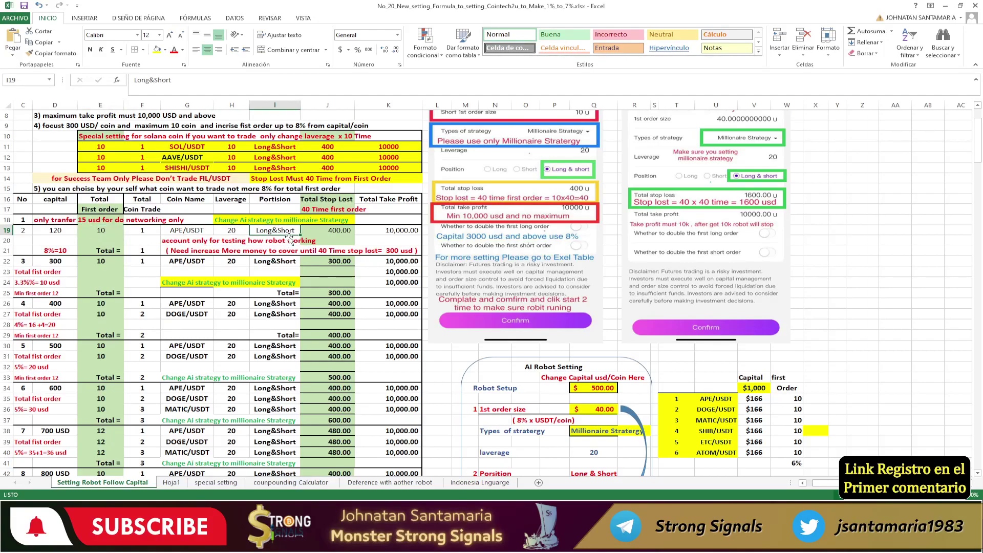
{"action": "left_click", "coordinate": [246, 219]}
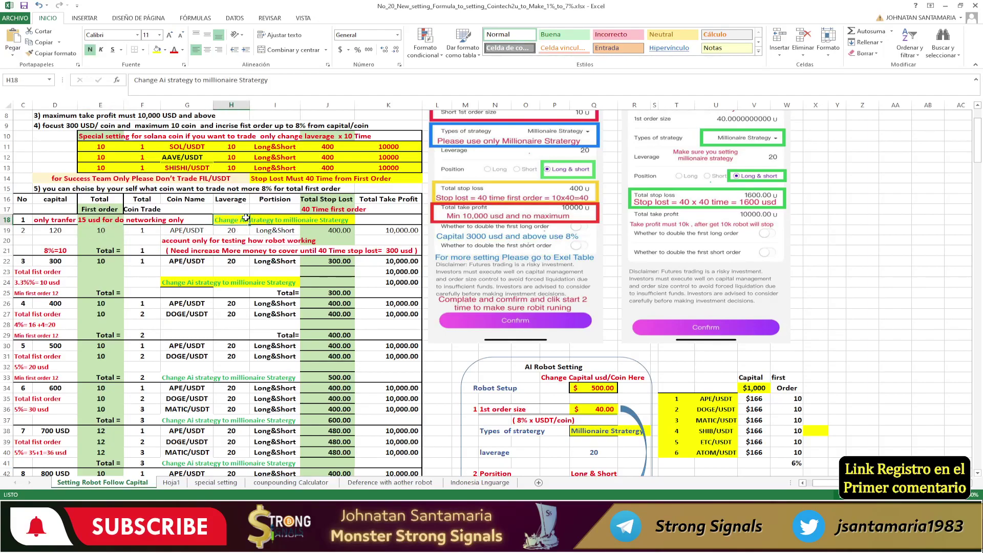
{"action": "left_click", "coordinate": [332, 232]}
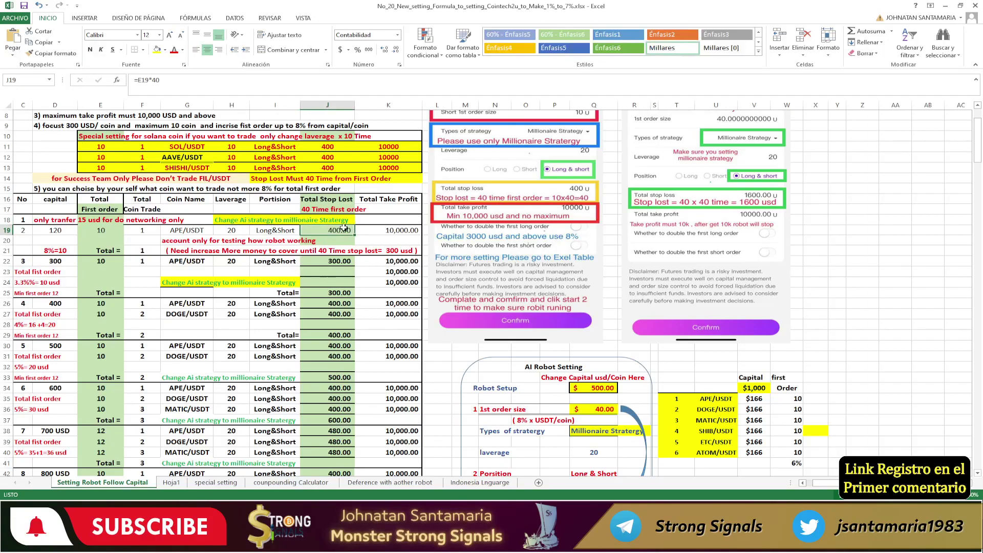
{"action": "left_click", "coordinate": [404, 233]}
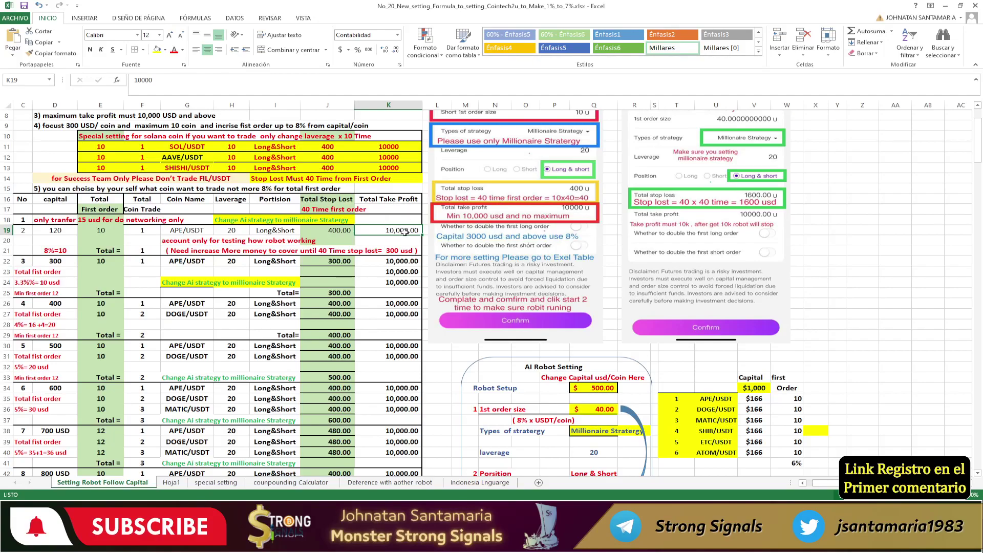
{"action": "left_click", "coordinate": [329, 230]}
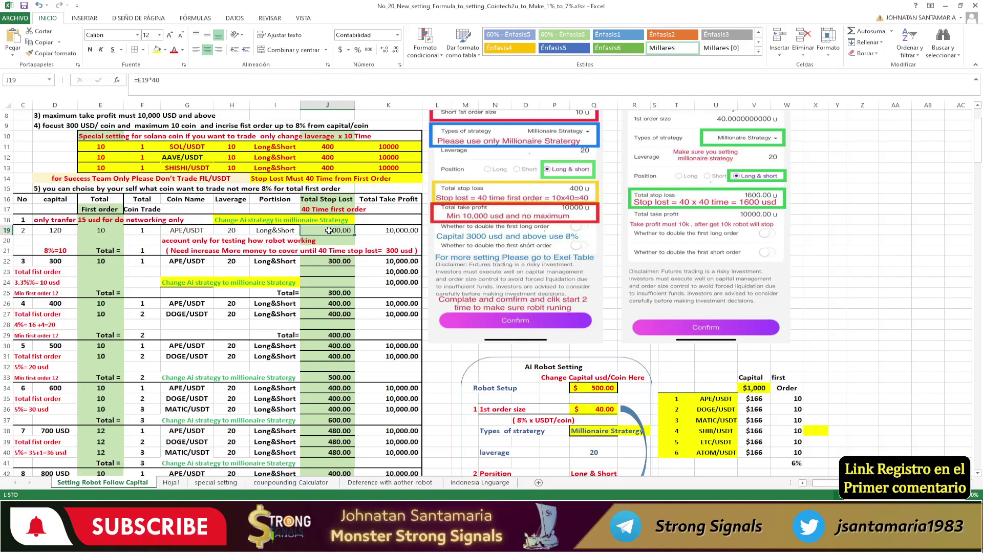
Examine the coin and total stop loss for the 300 USD capital tier, comparing the stop loss with the 120 USD tier
{"action": "left_click", "coordinate": [46, 262]}
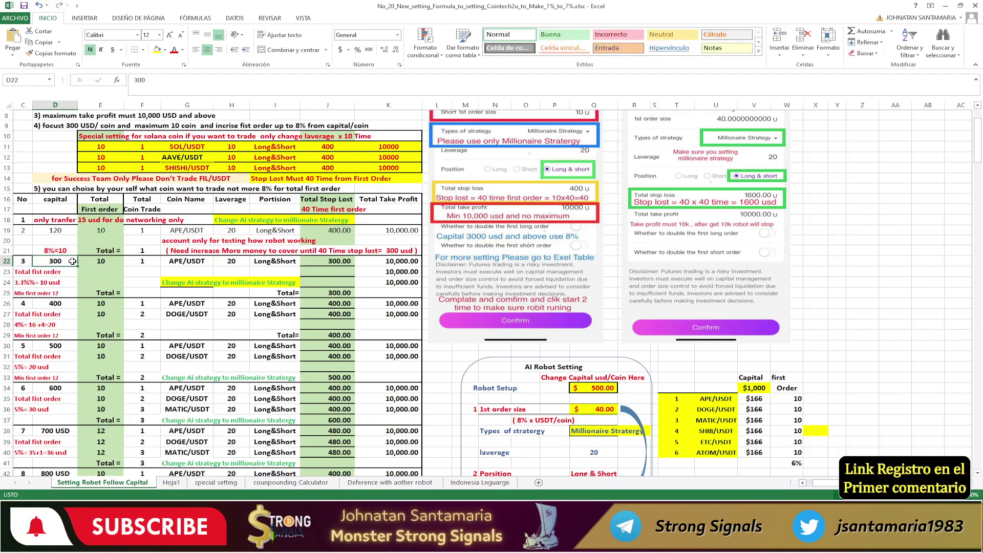
{"action": "left_click", "coordinate": [183, 262]}
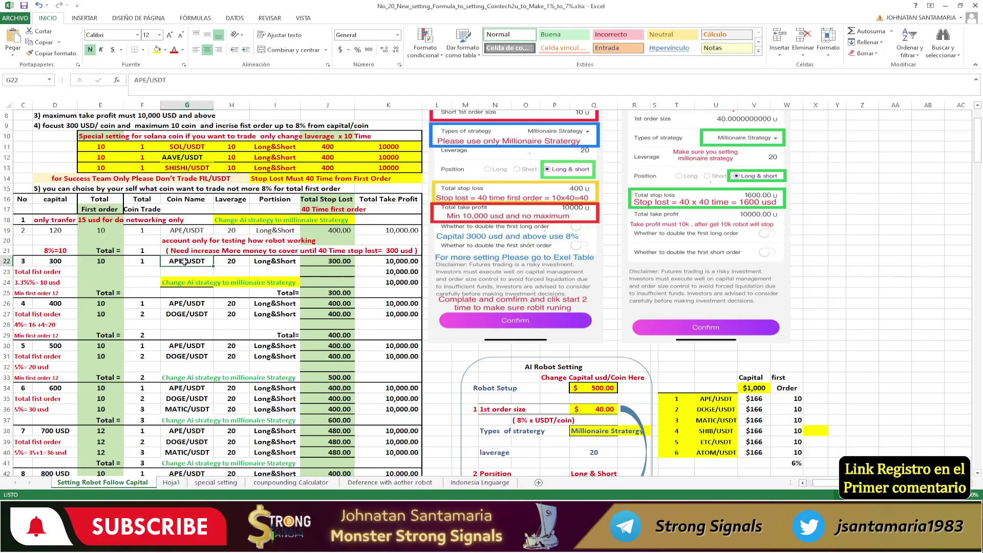
{"action": "left_click", "coordinate": [332, 261]}
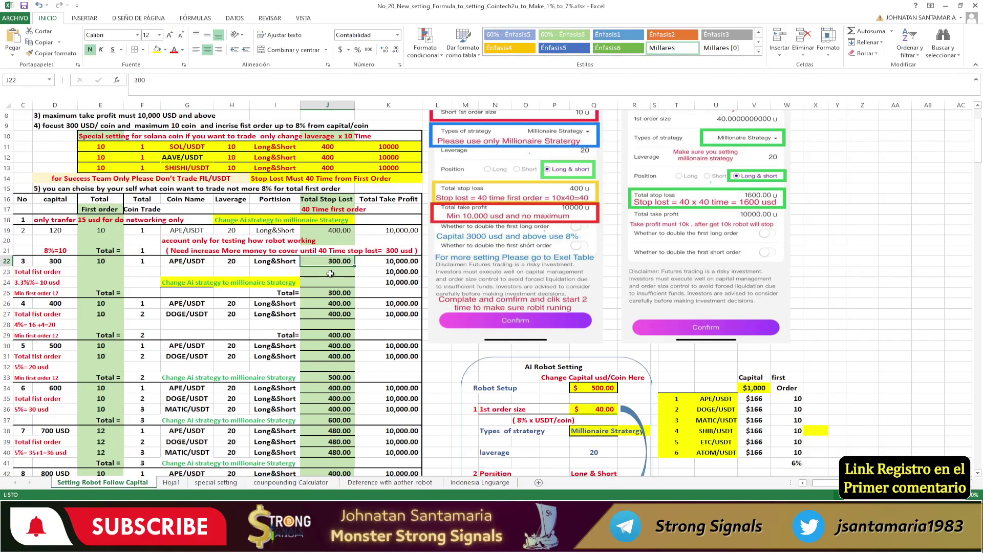
{"action": "left_click", "coordinate": [339, 221]}
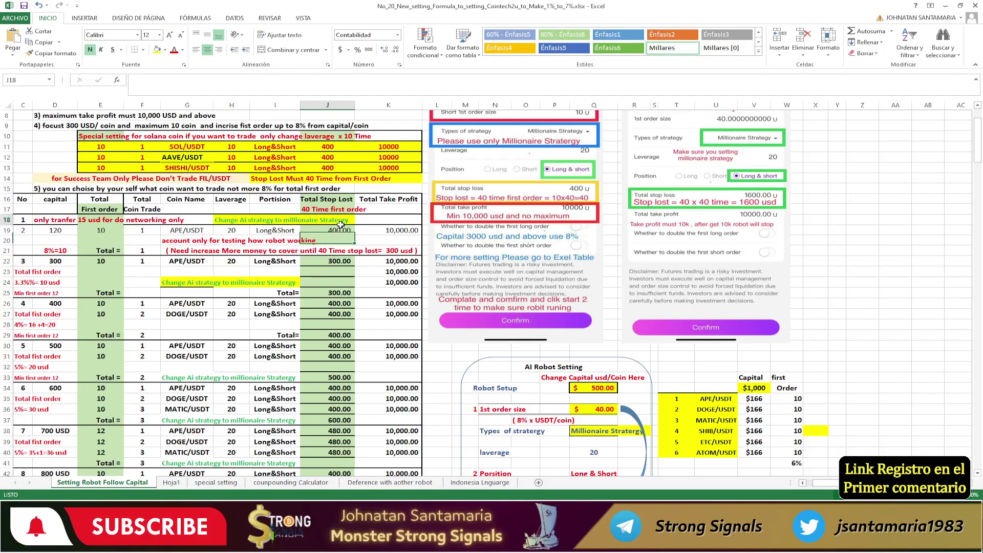
{"action": "left_click", "coordinate": [336, 261]}
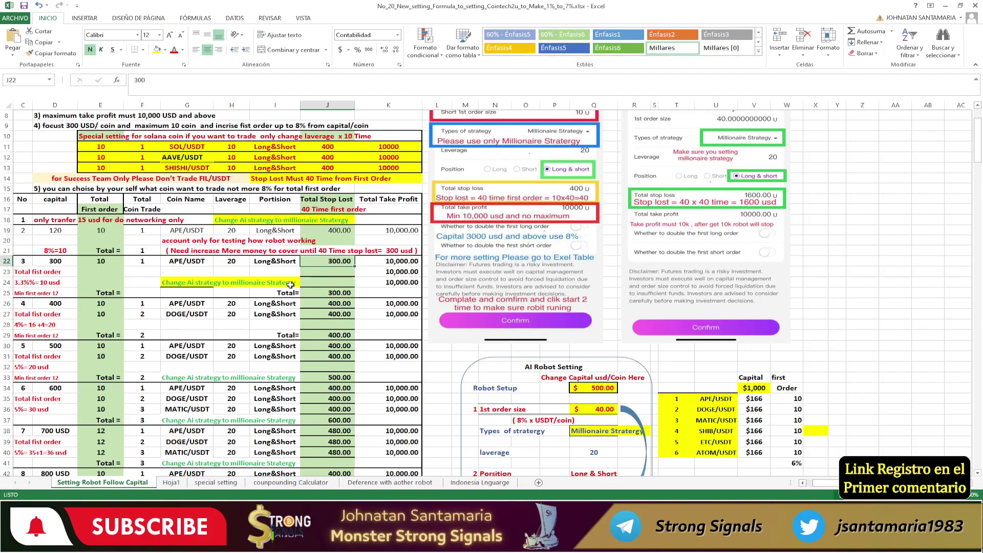
Examine the 400 USD capital tier: its two coins, position type and the first order for each coin
{"action": "scroll", "coordinate": [294, 283], "scroll_direction": "down", "scroll_amount": 1}
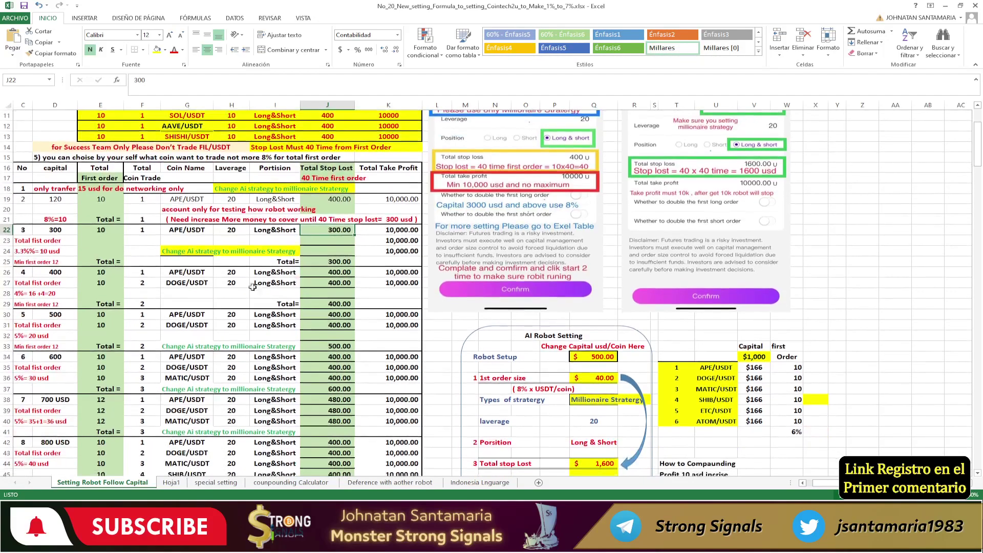
{"action": "left_click", "coordinate": [47, 274]}
{"action": "left_click_drag", "start_coordinate": [177, 274], "coordinate": [175, 281]}
{"action": "left_click", "coordinate": [269, 275]}
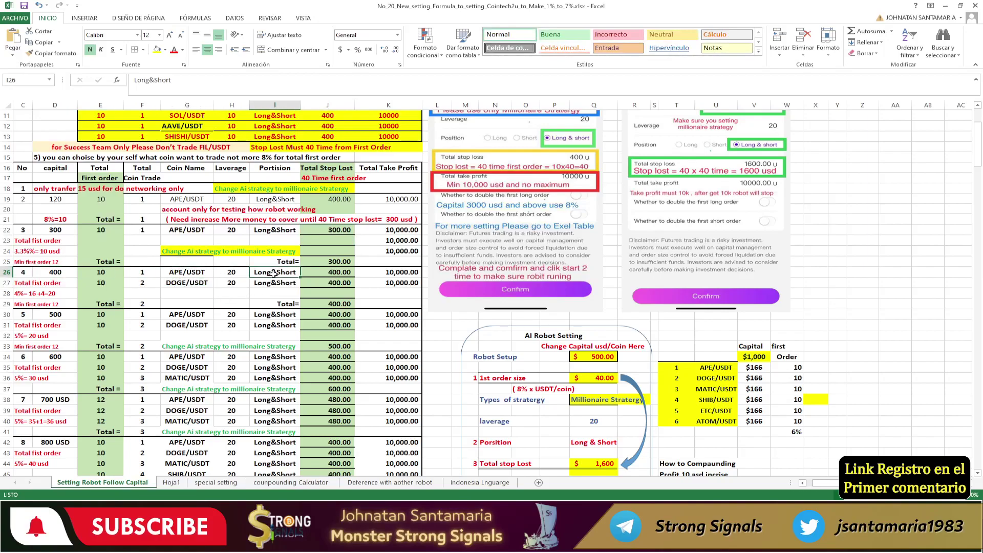
{"action": "left_click", "coordinate": [185, 274]}
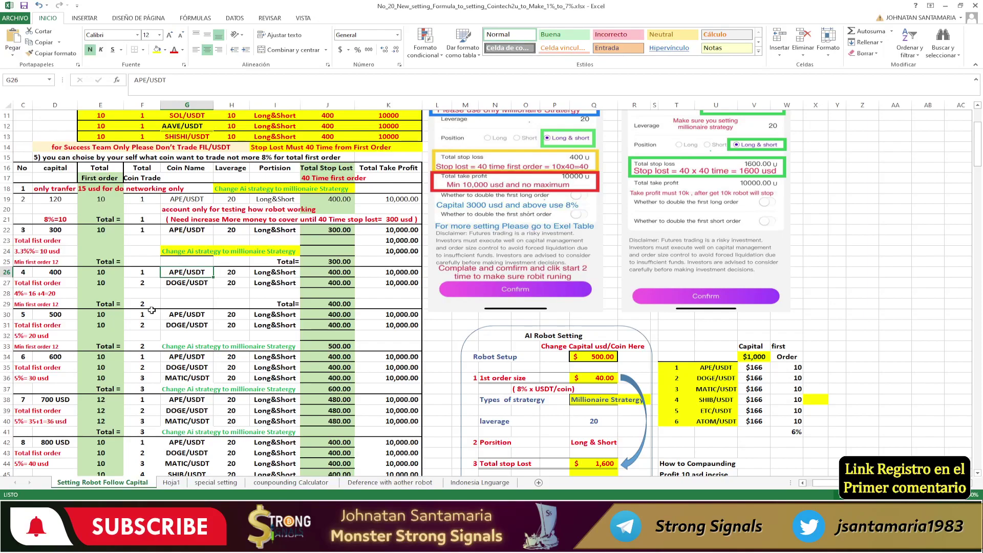
{"action": "left_click", "coordinate": [108, 283]}
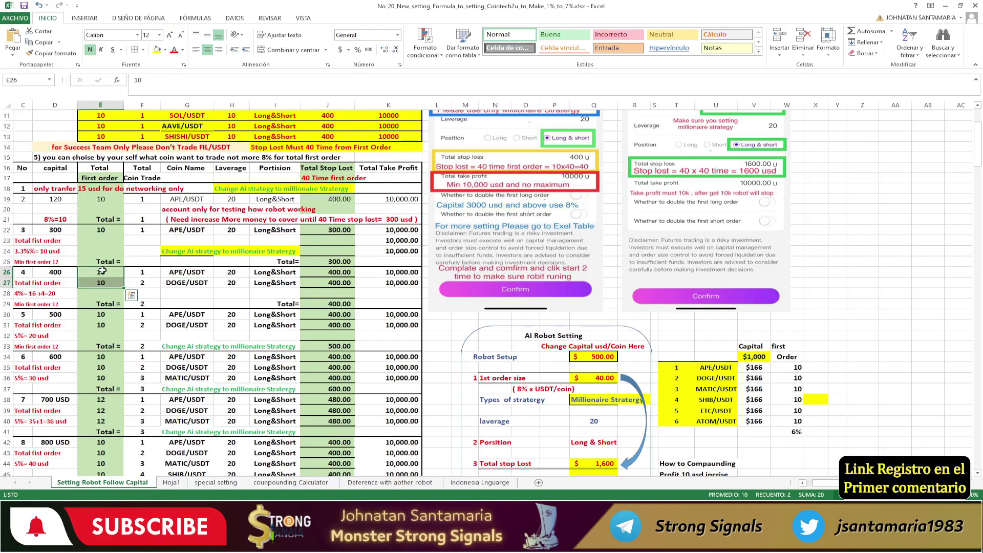
{"action": "left_click", "coordinate": [102, 271]}
{"action": "left_click", "coordinate": [97, 280]}
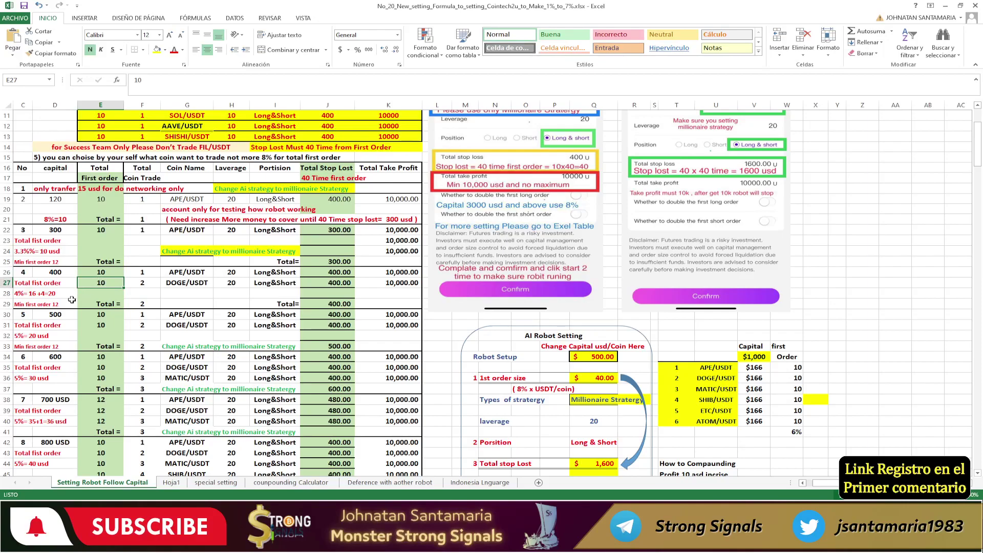
Examine the 500, 700 and 800 USD capital tiers, checking the first order amounts per coin for 700 and 800 USD
{"action": "left_click", "coordinate": [54, 313]}
{"action": "scroll", "coordinate": [203, 326], "scroll_direction": "down", "scroll_amount": 1}
{"action": "scroll", "coordinate": [204, 326], "scroll_direction": "down", "scroll_amount": 2}
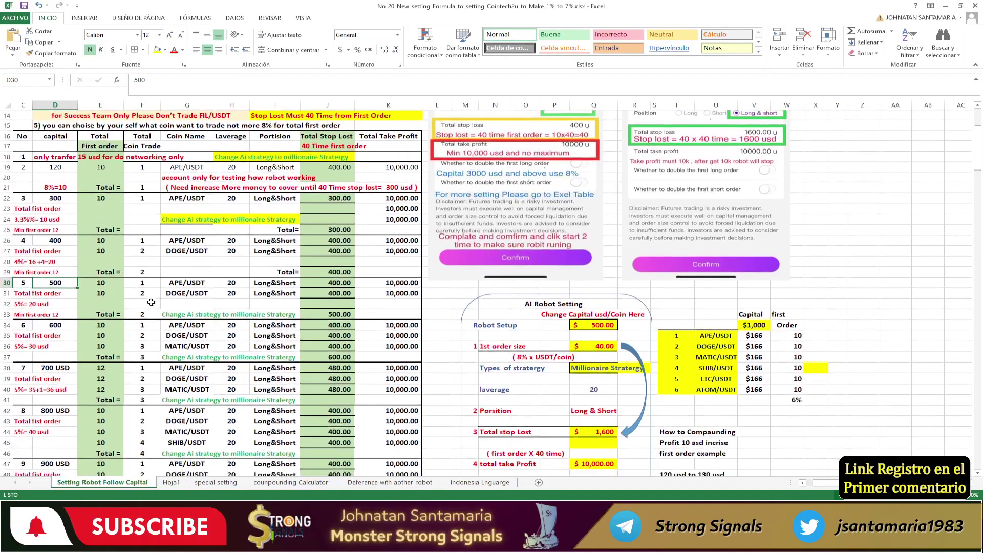
{"action": "scroll", "coordinate": [102, 331], "scroll_direction": "down", "scroll_amount": 1}
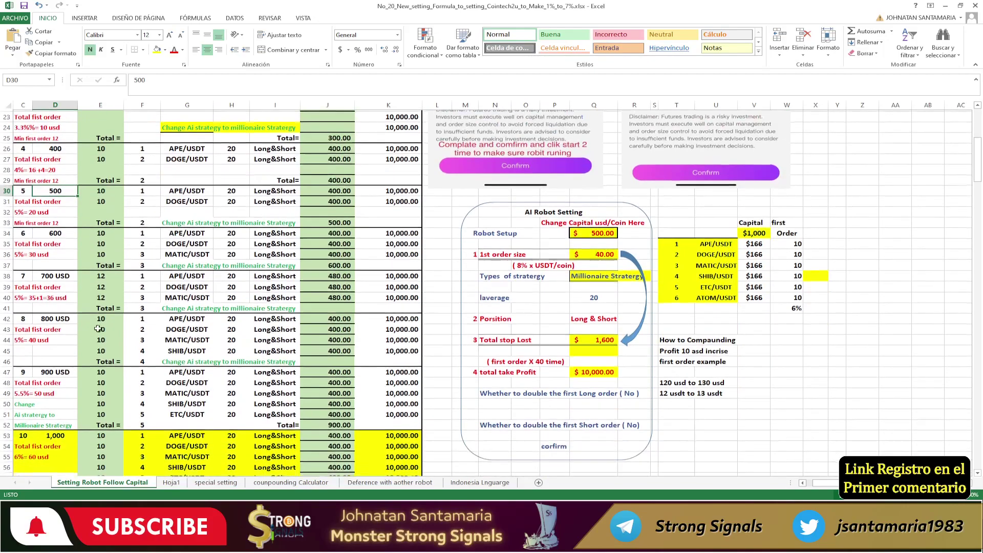
{"action": "left_click", "coordinate": [68, 276]}
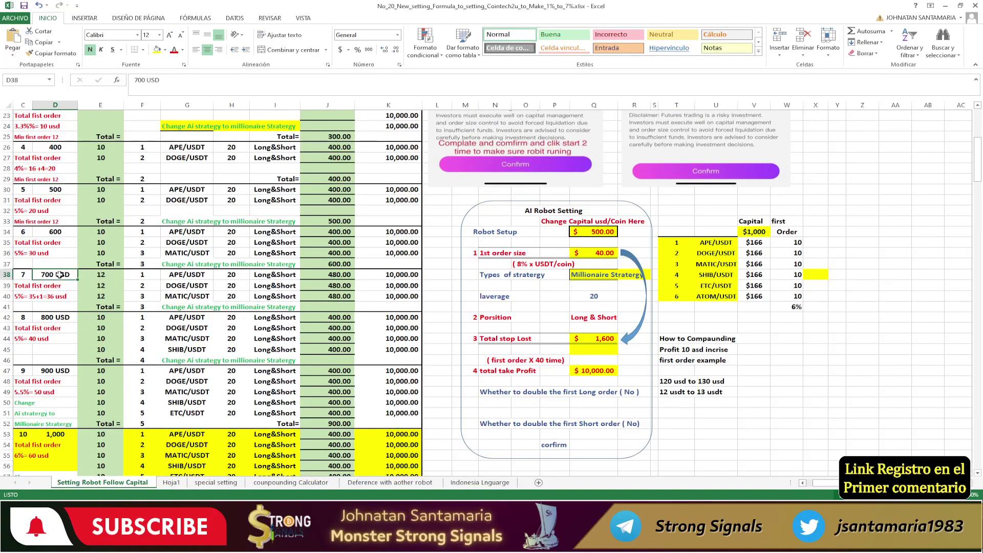
{"action": "left_click", "coordinate": [100, 277]}
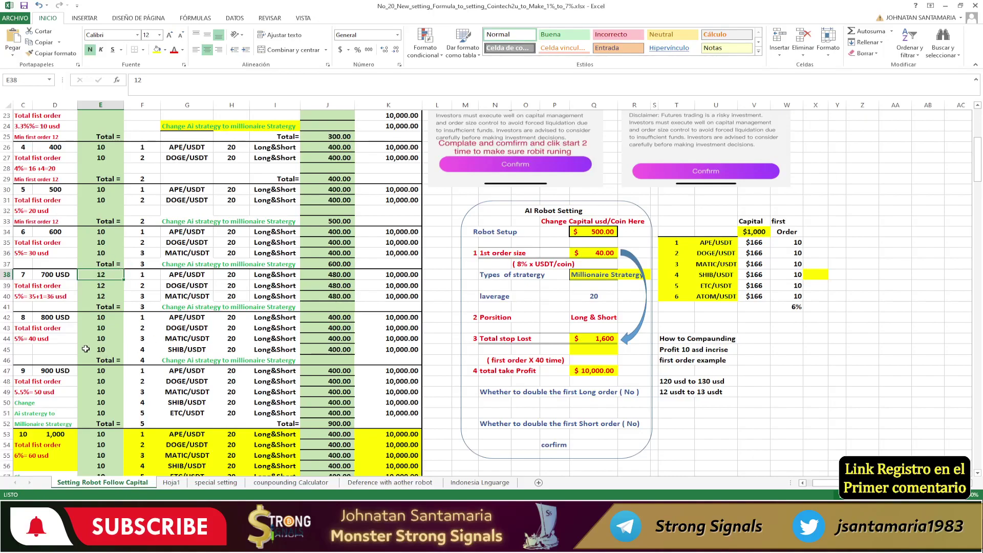
{"action": "left_click", "coordinate": [55, 318]}
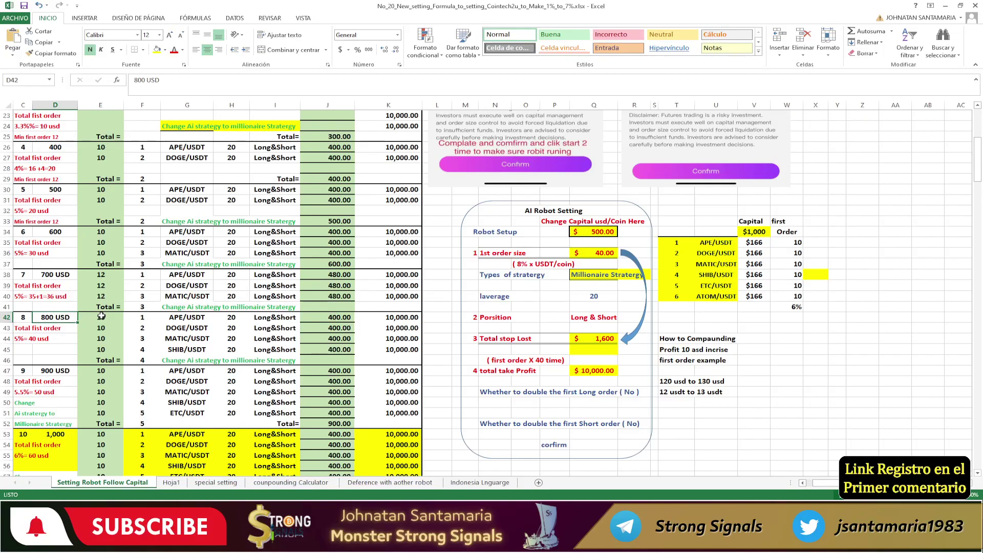
{"action": "left_click_drag", "start_coordinate": [102, 316], "coordinate": [95, 341]}
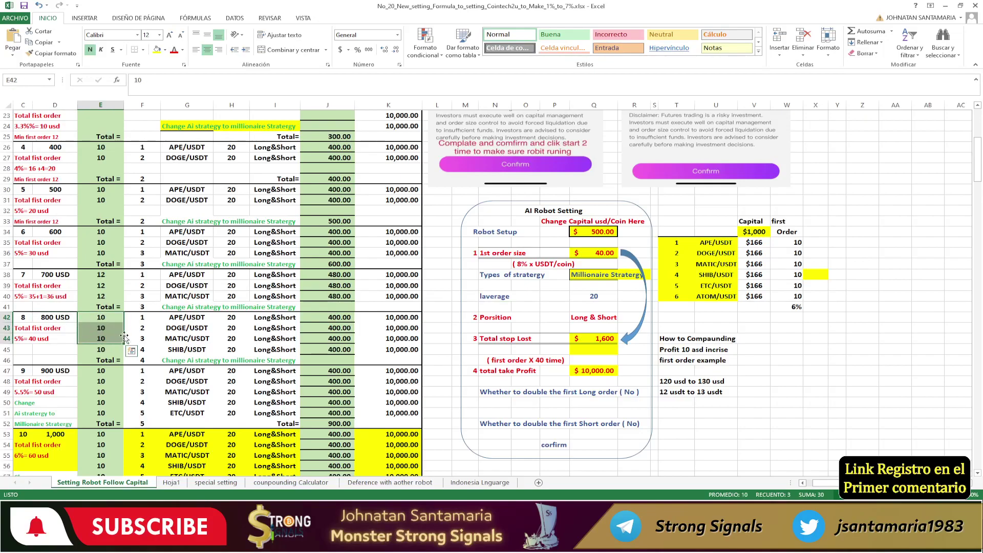
{"action": "left_click", "coordinate": [112, 318]}
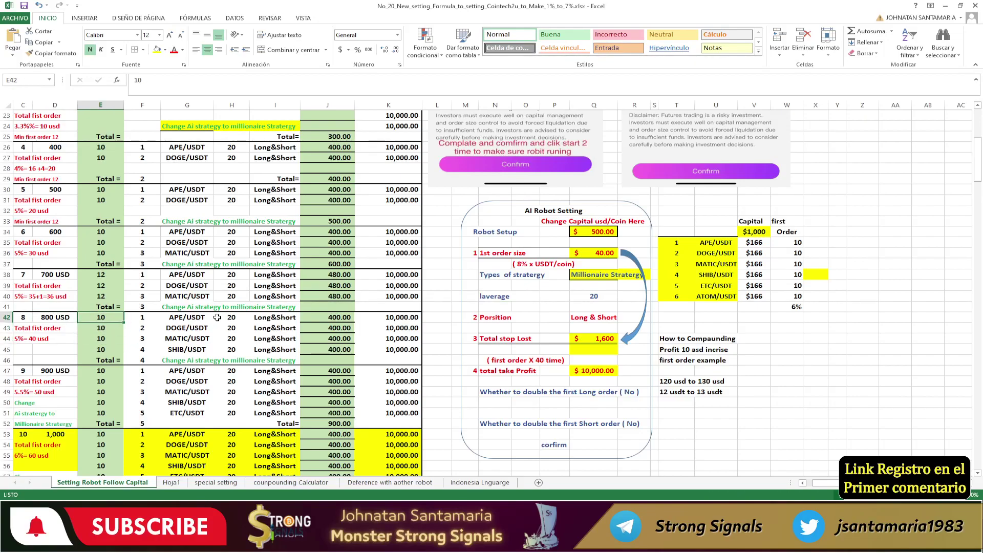
Examine stop loss and take profit in the 900 and 1,000 USD tiers, and the first order amounts in the 1,100 USD tier
{"action": "scroll", "coordinate": [217, 318], "scroll_direction": "down", "scroll_amount": 2}
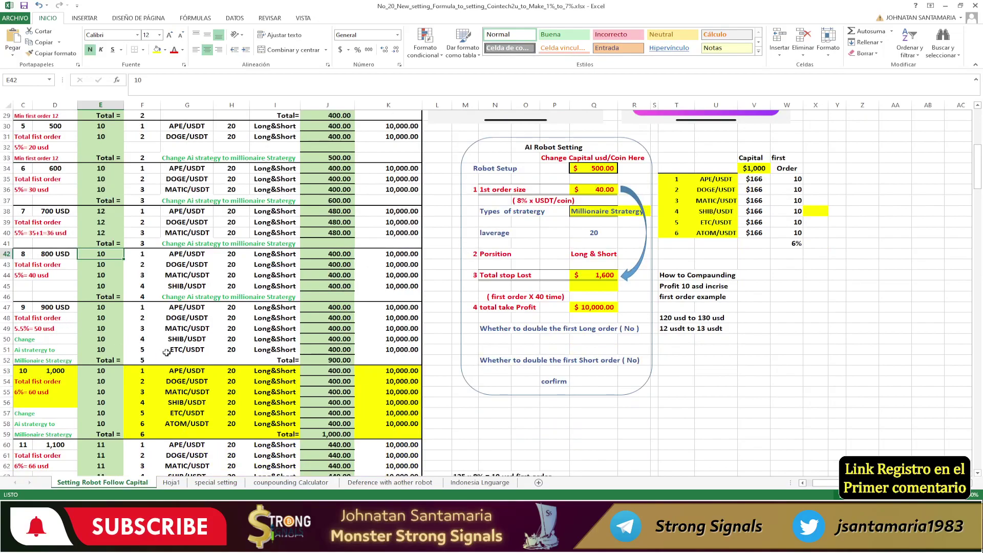
{"action": "scroll", "coordinate": [162, 353], "scroll_direction": "down", "scroll_amount": 3}
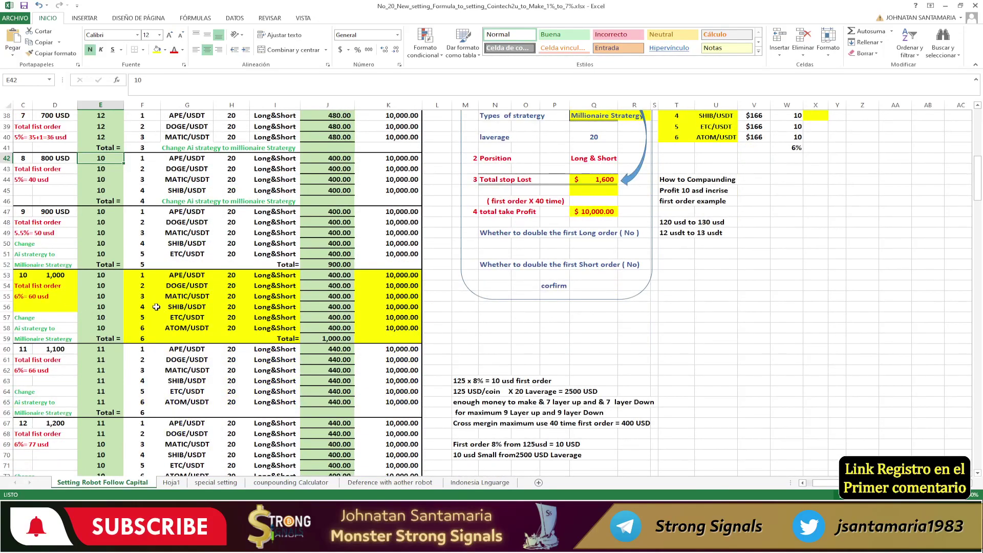
{"action": "left_click_drag", "start_coordinate": [342, 220], "coordinate": [396, 222]}
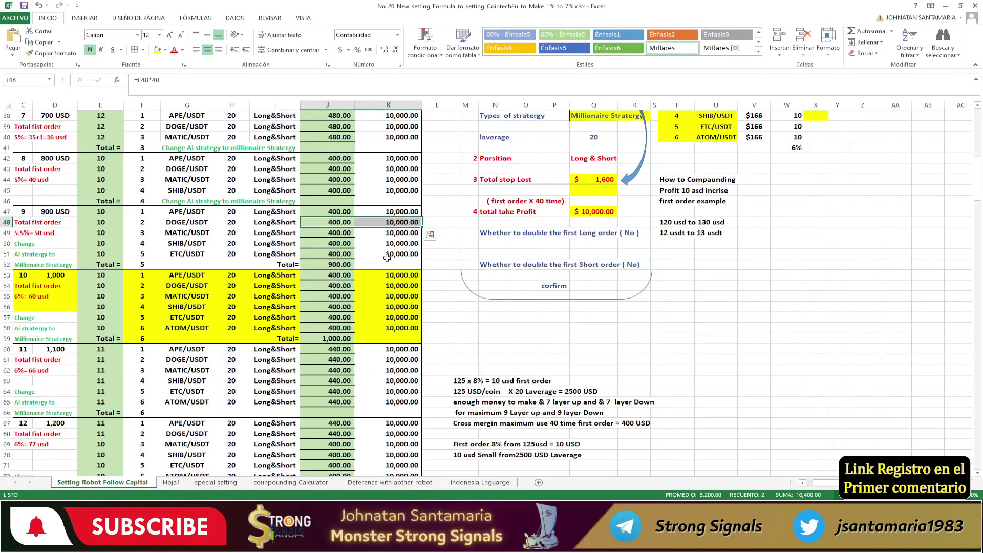
{"action": "left_click", "coordinate": [338, 297]}
{"action": "left_click", "coordinate": [333, 277]}
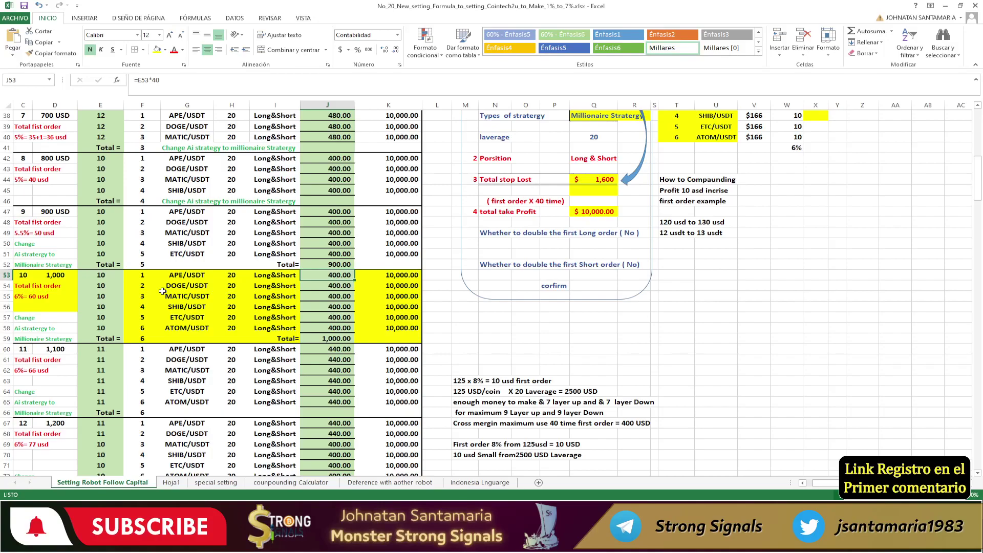
{"action": "scroll", "coordinate": [162, 290], "scroll_direction": "down", "scroll_amount": 2}
{"action": "left_click", "coordinate": [51, 289]}
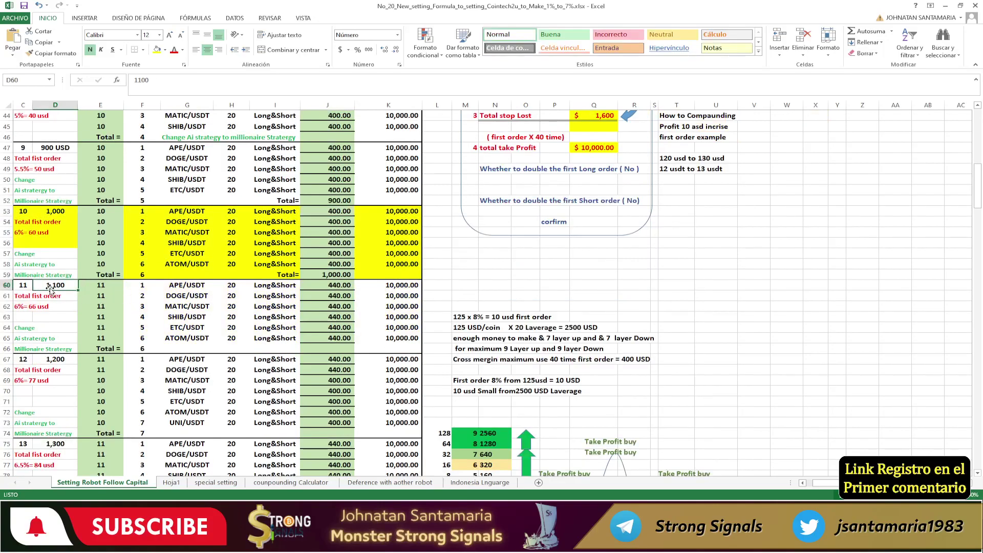
{"action": "scroll", "coordinate": [174, 287], "scroll_direction": "down", "scroll_amount": 1}
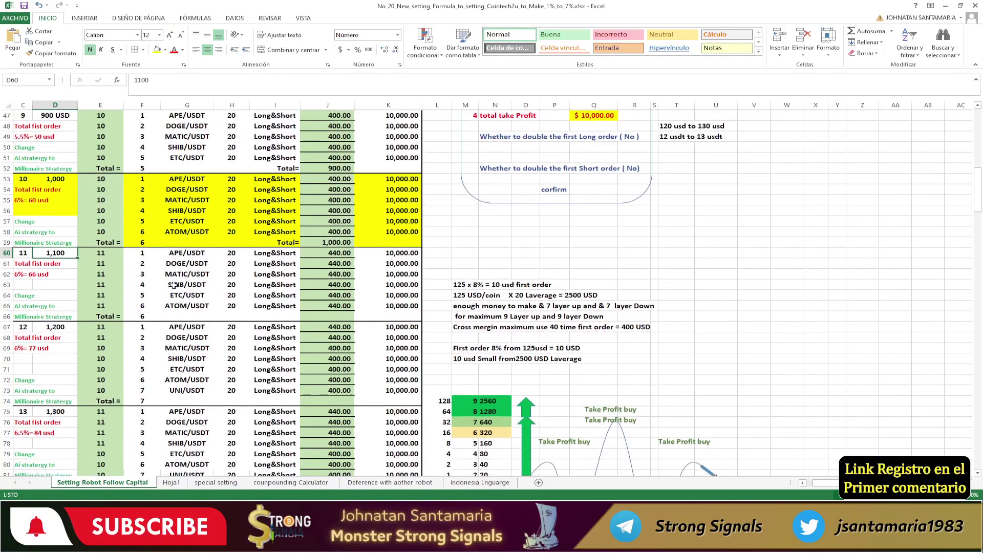
{"action": "left_click", "coordinate": [101, 284]}
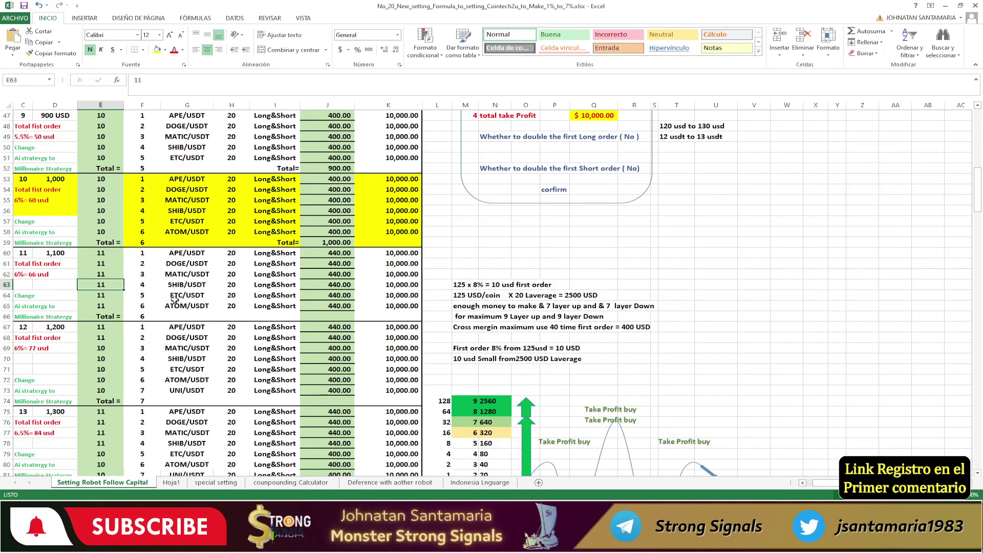
Examine the stop loss and take profit amounts per coin in the 1,100 USD capital tier
{"action": "scroll", "coordinate": [213, 302], "scroll_direction": "down", "scroll_amount": 1}
{"action": "left_click", "coordinate": [323, 241]}
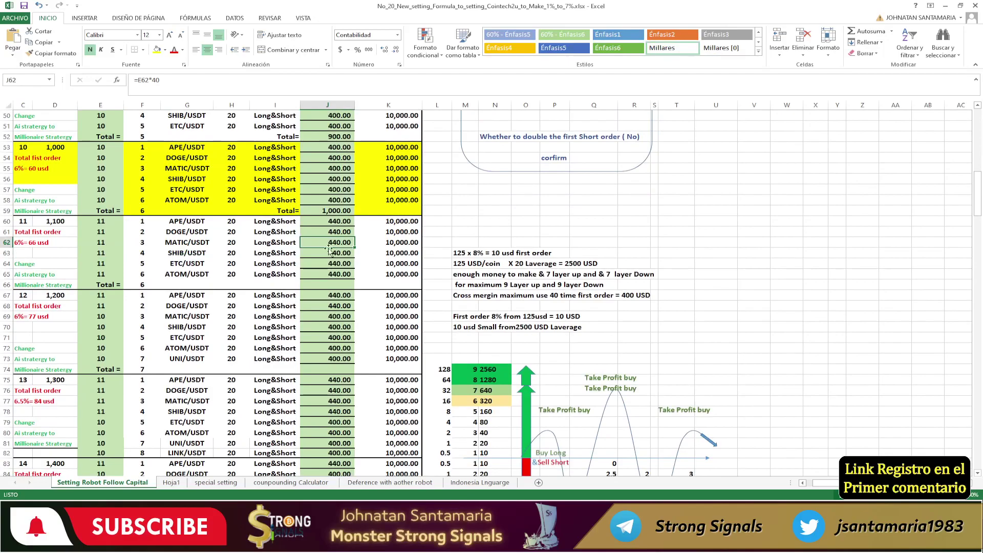
{"action": "left_click", "coordinate": [333, 255]}
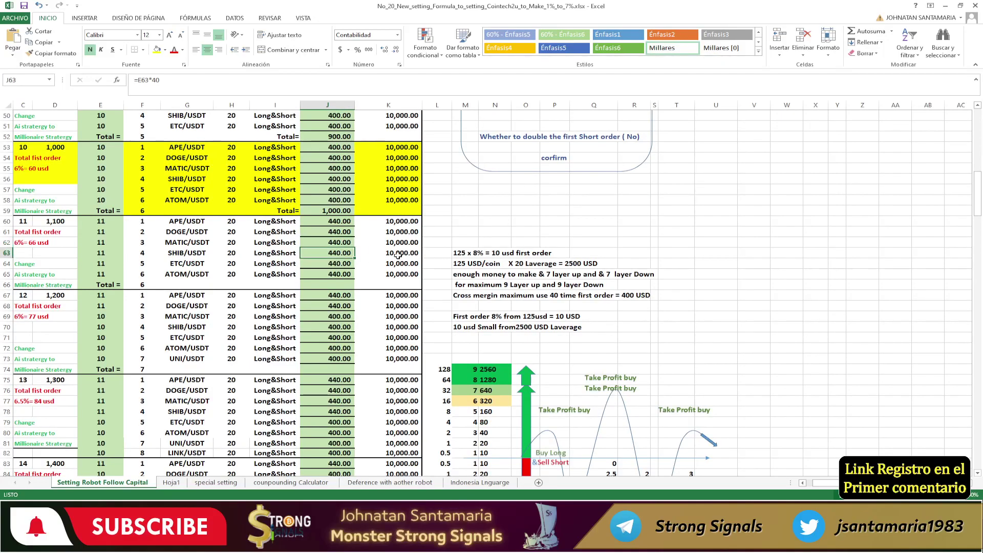
{"action": "key", "text": "Right"}
Examine the coins and first order amounts in the 1,200, 1,300 and 1,400 USD capital tiers
{"action": "scroll", "coordinate": [219, 267], "scroll_direction": "down", "scroll_amount": 1}
{"action": "scroll", "coordinate": [219, 267], "scroll_direction": "down", "scroll_amount": 5}
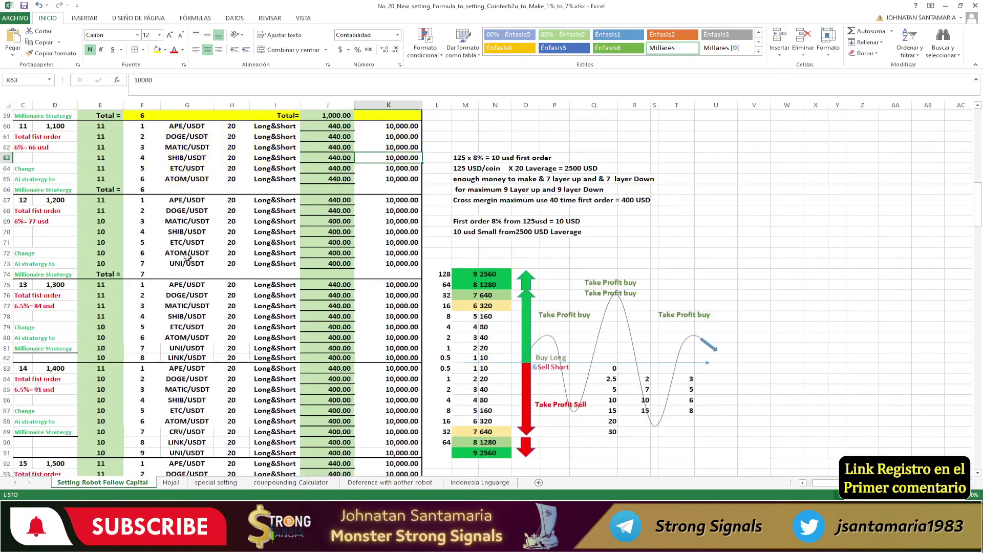
{"action": "scroll", "coordinate": [145, 269], "scroll_direction": "down", "scroll_amount": 2}
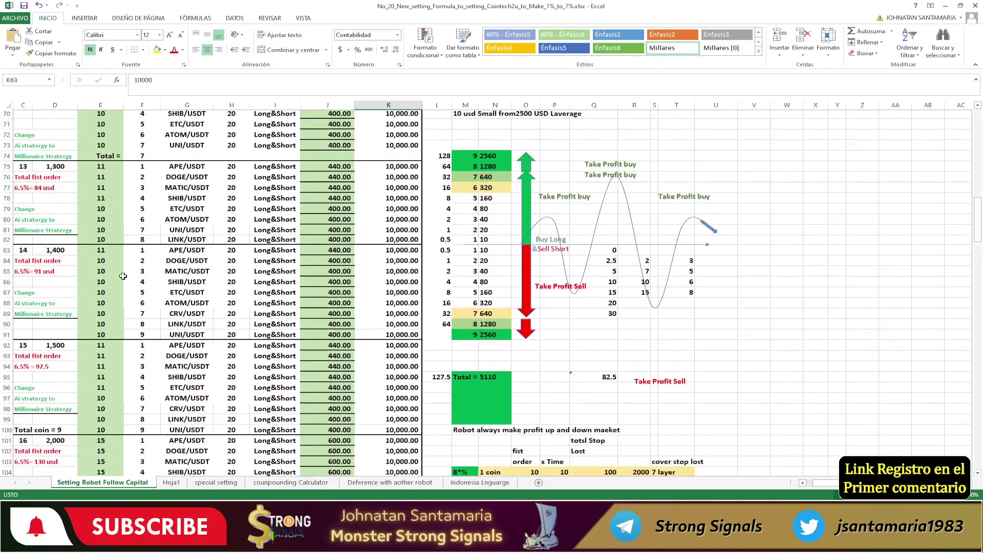
{"action": "left_click", "coordinate": [105, 242]}
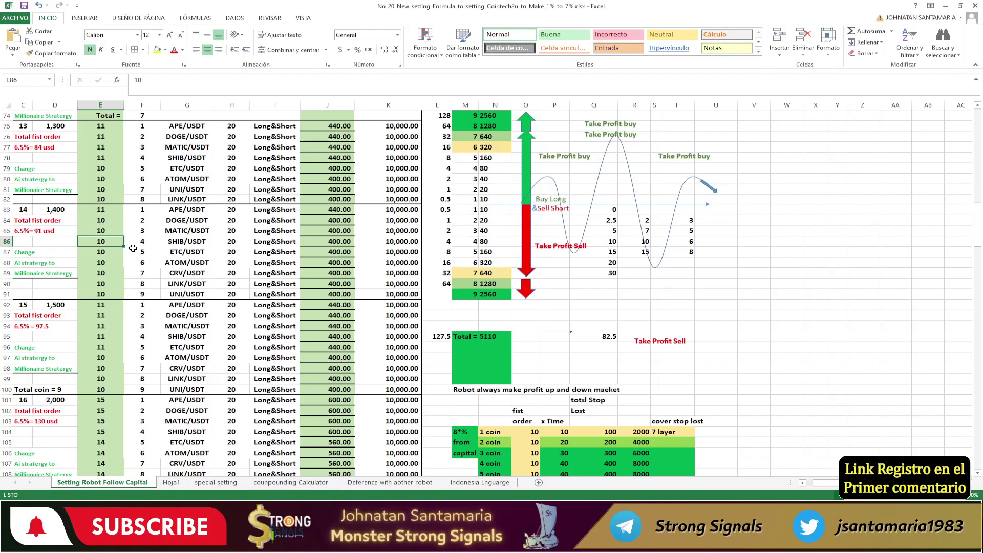
{"action": "scroll", "coordinate": [316, 258], "scroll_direction": "down", "scroll_amount": 4}
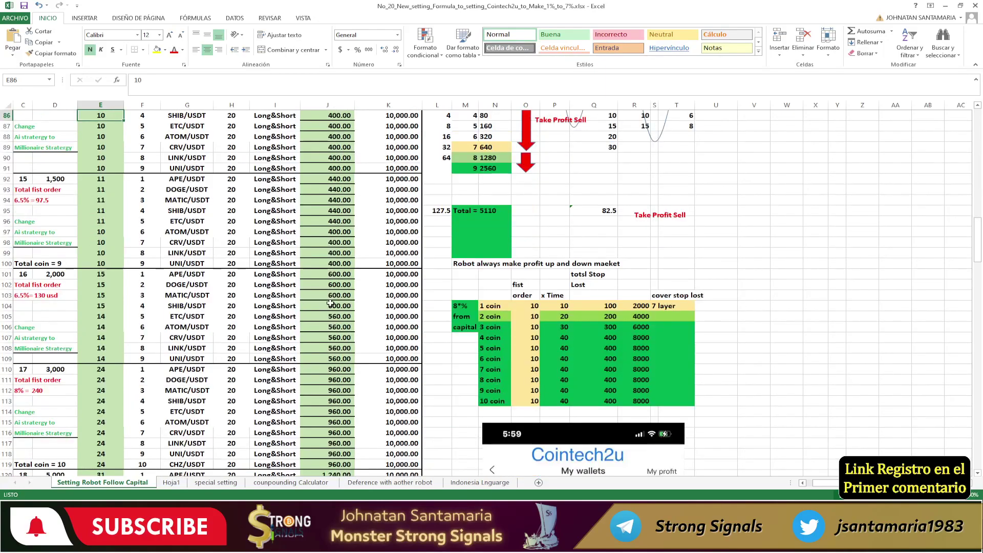
Examine the first order and stop loss amounts per coin in the 2,000 USD capital tier
{"action": "scroll", "coordinate": [296, 310], "scroll_direction": "down", "scroll_amount": 2}
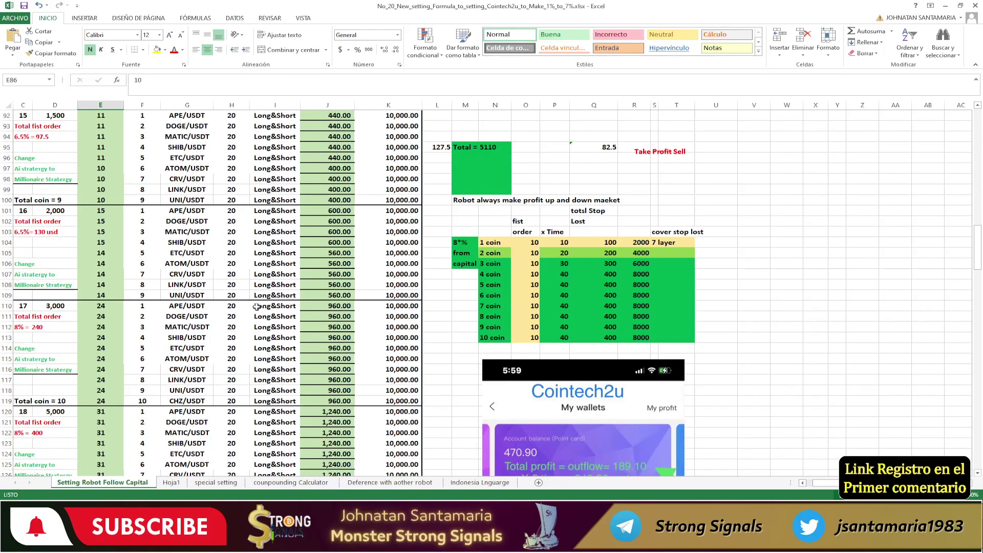
{"action": "left_click", "coordinate": [103, 231]}
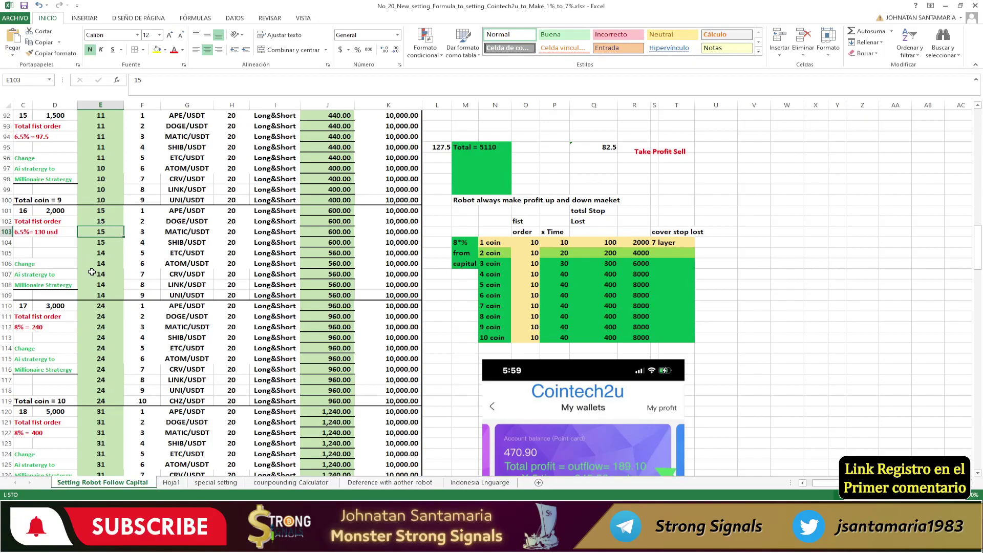
{"action": "left_click", "coordinate": [327, 221]}
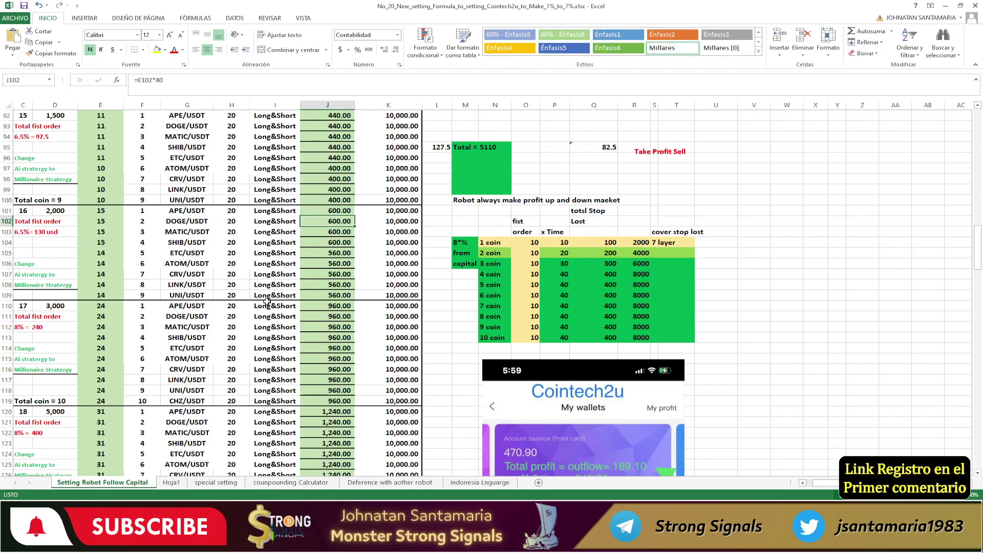
Examine the 10,000 USD capital tier: its full coin list and the first order amount for APE/USDT
{"action": "scroll", "coordinate": [267, 303], "scroll_direction": "down", "scroll_amount": 8}
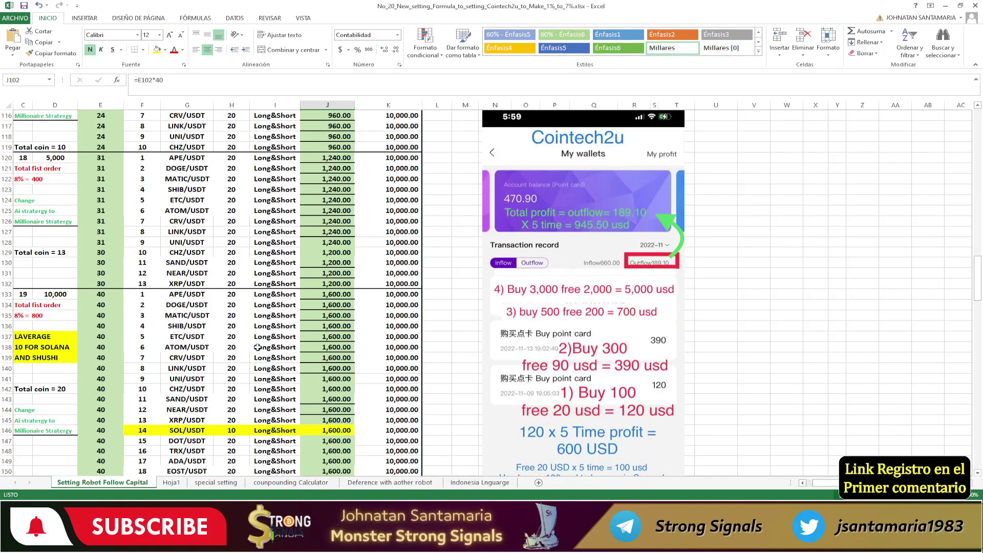
{"action": "scroll", "coordinate": [257, 347], "scroll_direction": "down", "scroll_amount": 3}
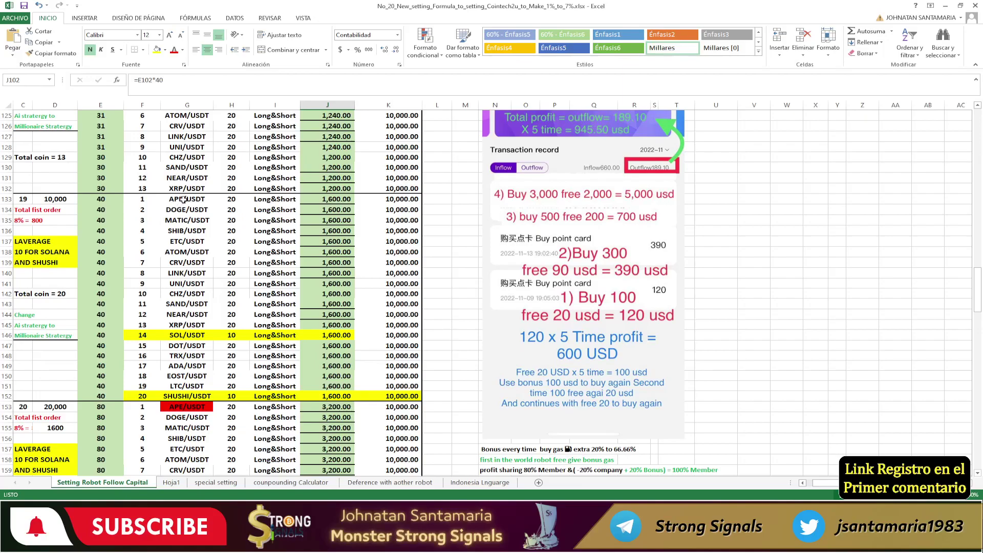
{"action": "left_click_drag", "start_coordinate": [184, 200], "coordinate": [187, 396]}
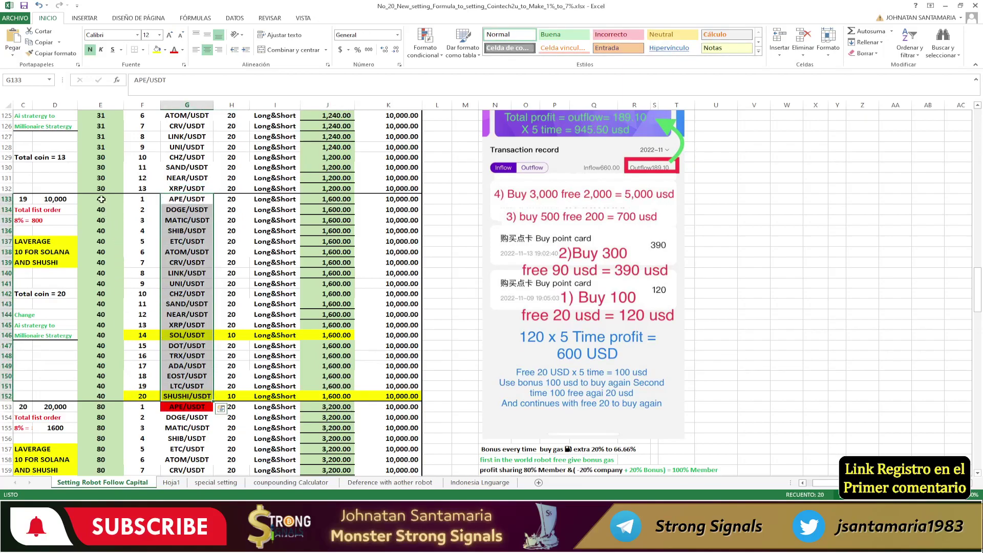
{"action": "mouse_move", "coordinate": [101, 200]}
{"action": "left_mouse_down"}
{"action": "mouse_move", "coordinate": [101, 396]}
{"action": "mouse_move", "coordinate": [107, 202]}
{"action": "left_mouse_up"}
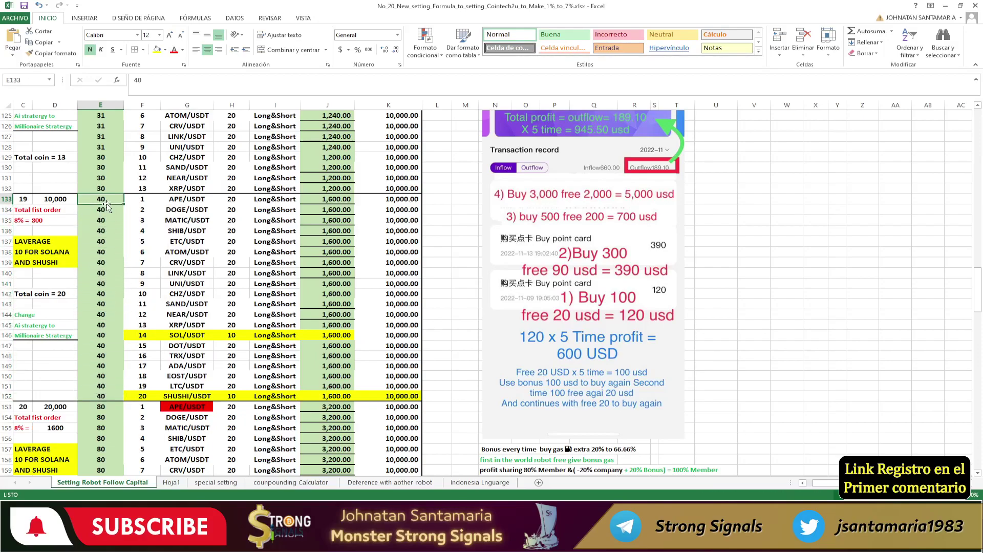
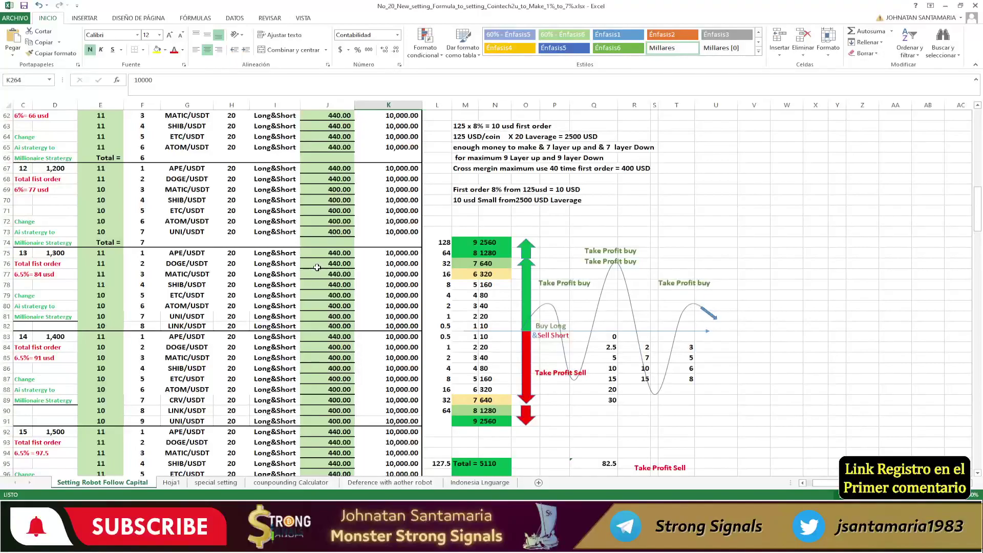
Examine the first layer of the long and short order ladder beside the chart, comparing it with the first order in the capital table
{"action": "left_click", "coordinate": [502, 247]}
{"action": "mouse_move", "coordinate": [502, 246]}
{"action": "left_mouse_down"}
{"action": "mouse_move", "coordinate": [497, 421]}
{"action": "mouse_move", "coordinate": [499, 243]}
{"action": "left_mouse_up"}
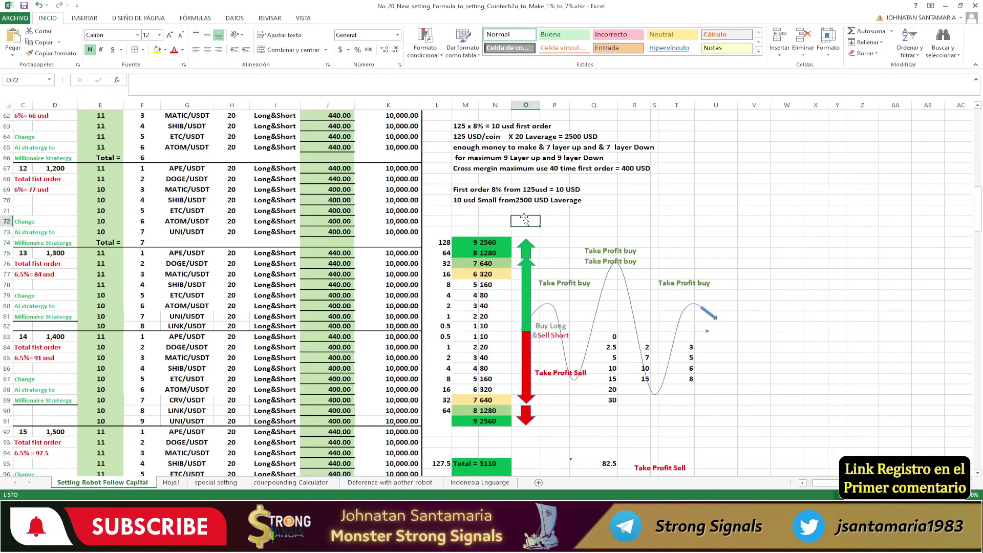
{"action": "left_click", "coordinate": [165, 253]}
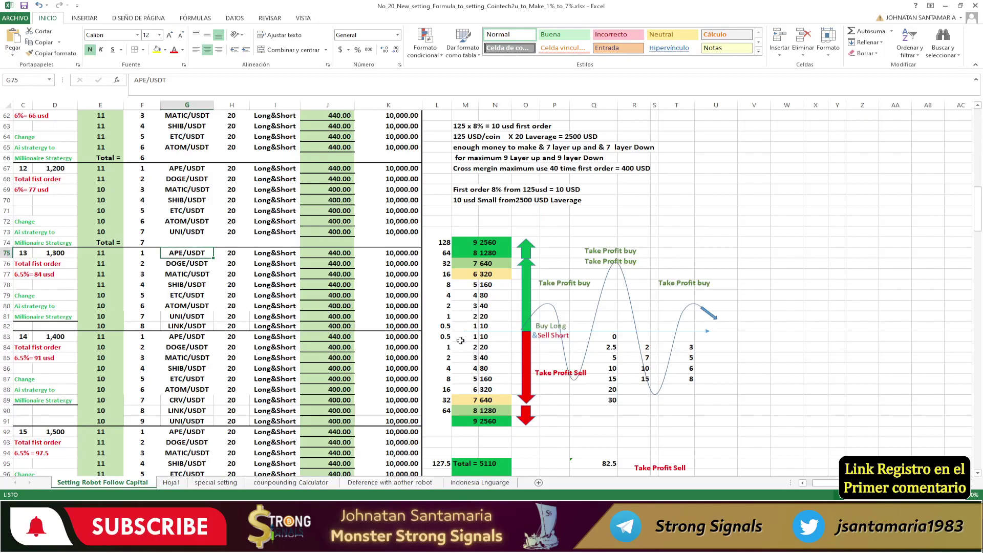
{"action": "left_click", "coordinate": [483, 326]}
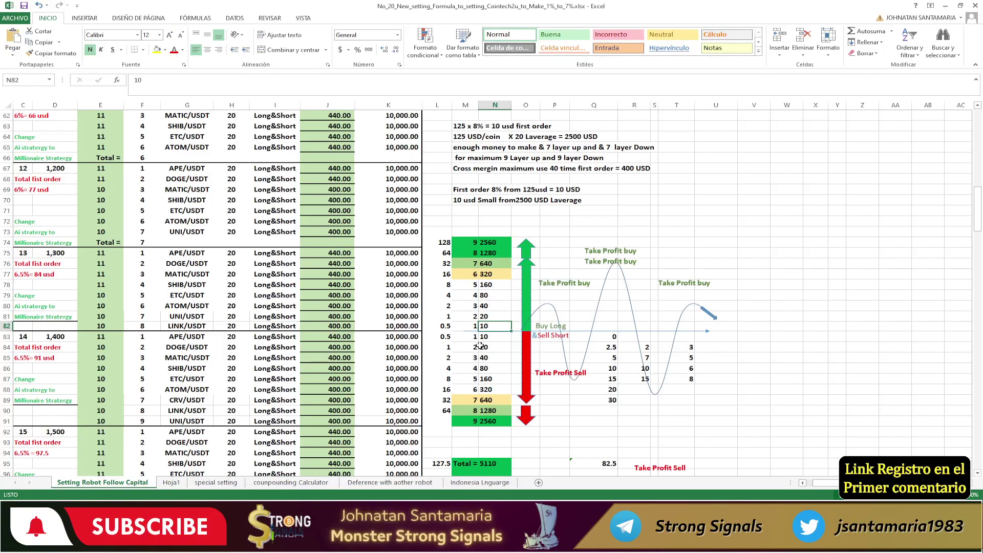
{"action": "left_click_drag", "start_coordinate": [443, 340], "coordinate": [494, 337]}
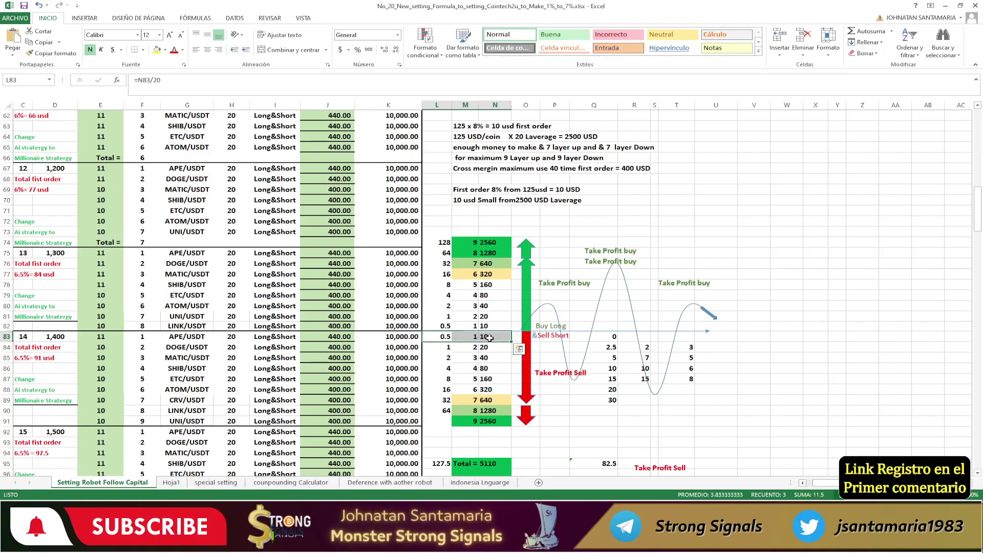
{"action": "left_click", "coordinate": [494, 337]}
{"action": "left_click", "coordinate": [100, 305]}
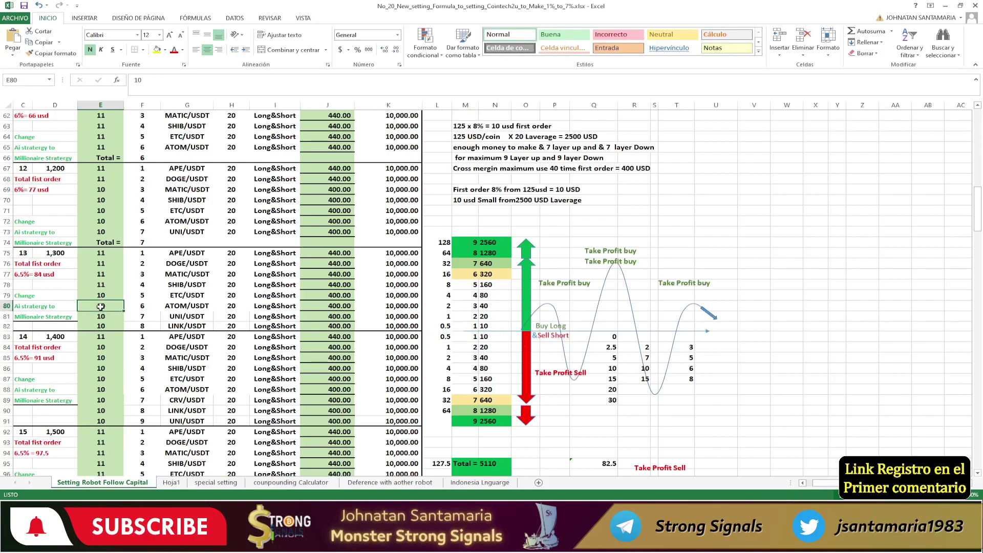
{"action": "left_click", "coordinate": [493, 336]}
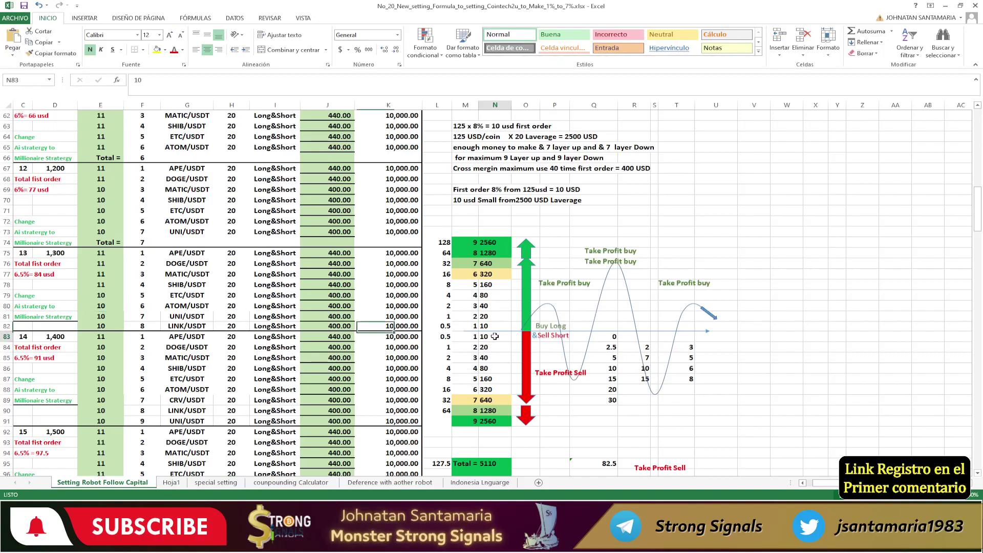
Examine the margin and leveraged order amounts of layers 2 and 3 in the short ladder
{"action": "left_click", "coordinate": [438, 348]}
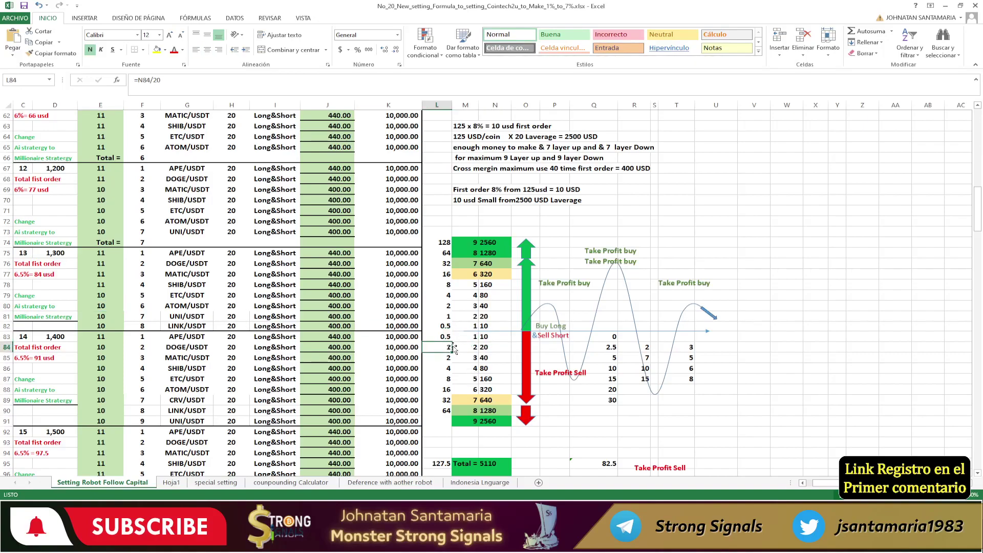
{"action": "left_click", "coordinate": [495, 349]}
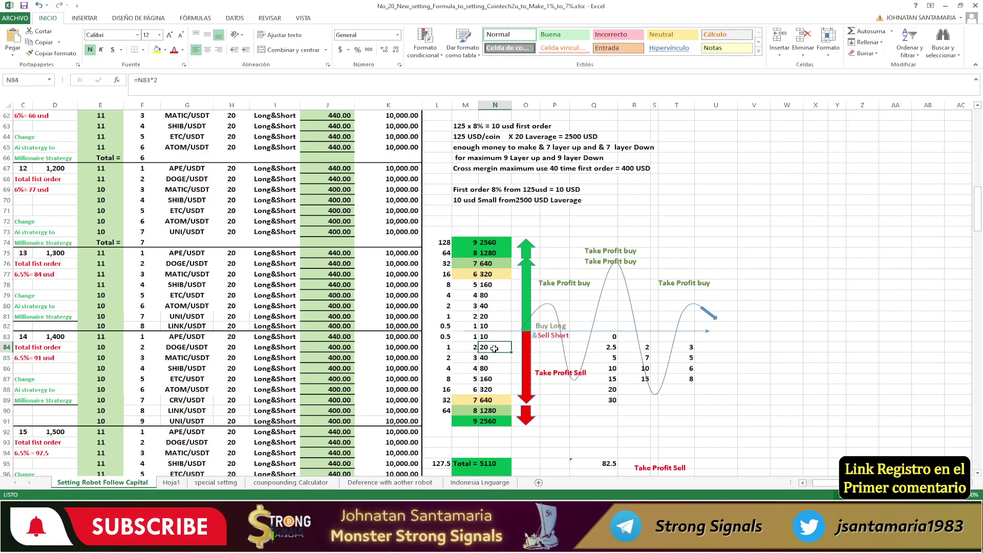
{"action": "left_click", "coordinate": [439, 361]}
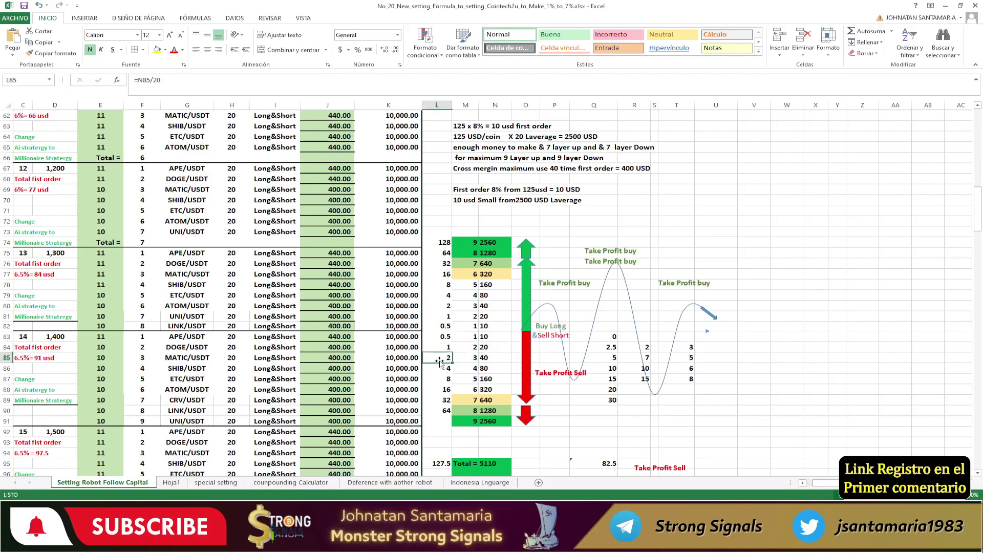
{"action": "left_click", "coordinate": [439, 348]}
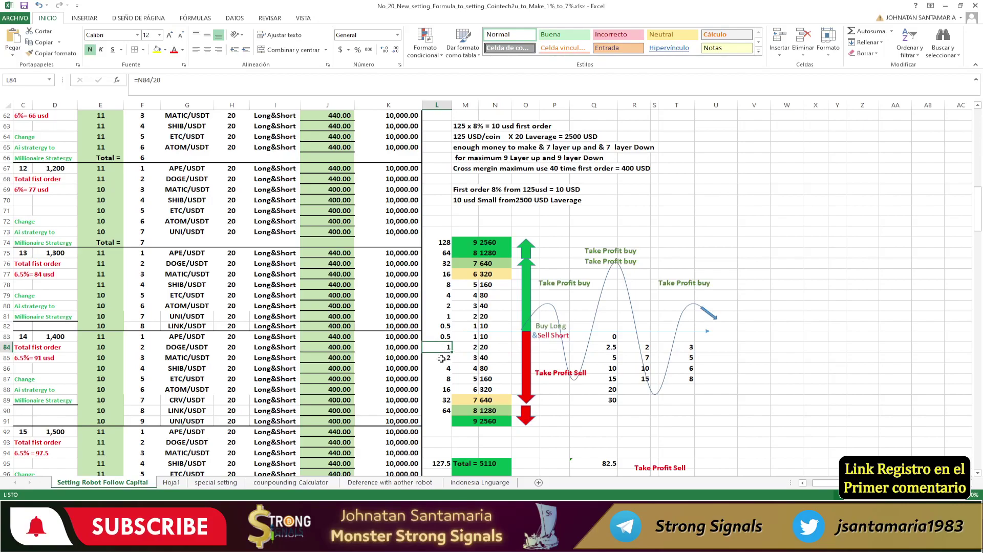
{"action": "left_click", "coordinate": [442, 359]}
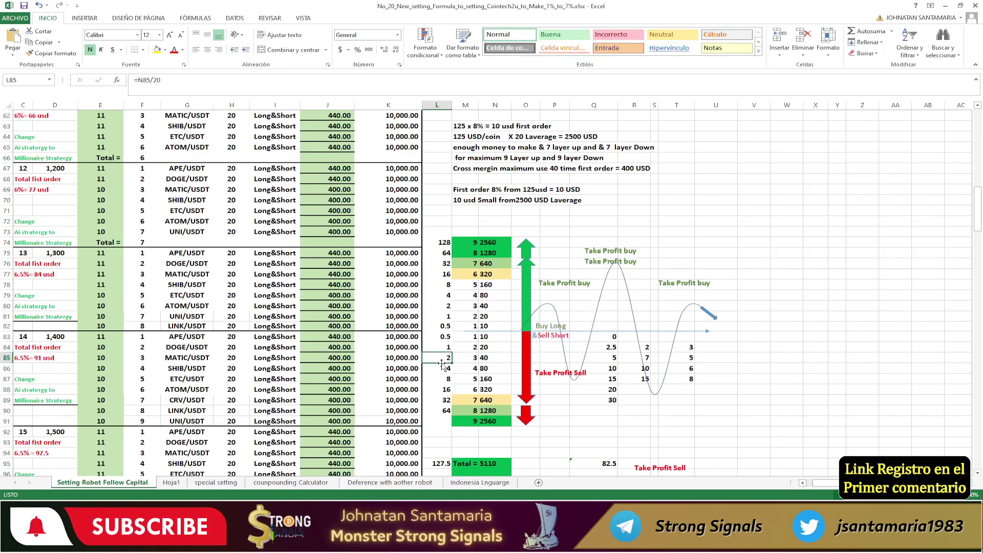
{"action": "left_click", "coordinate": [501, 360]}
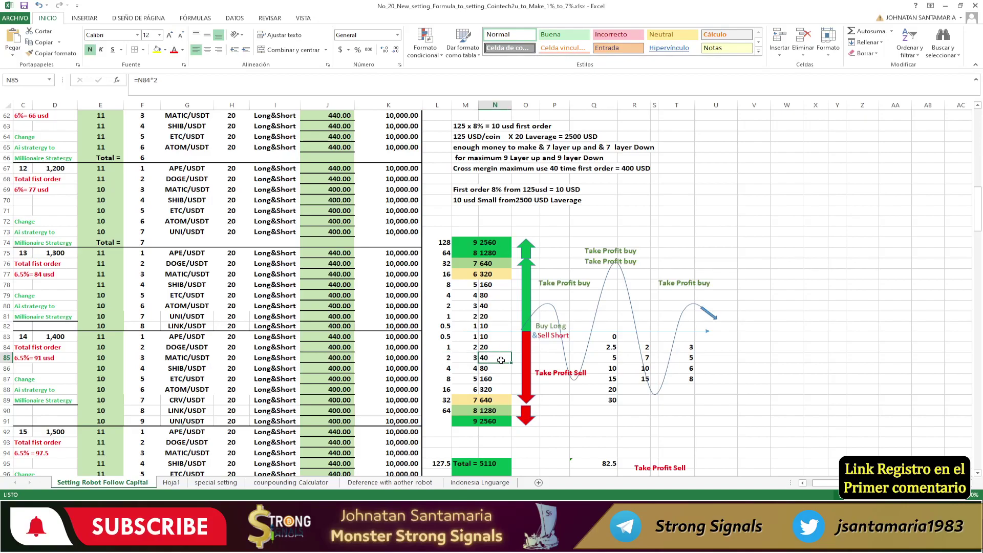
Examine the margin and leveraged order amounts of layers 4 and 5 in the short ladder
{"action": "left_click", "coordinate": [437, 369]}
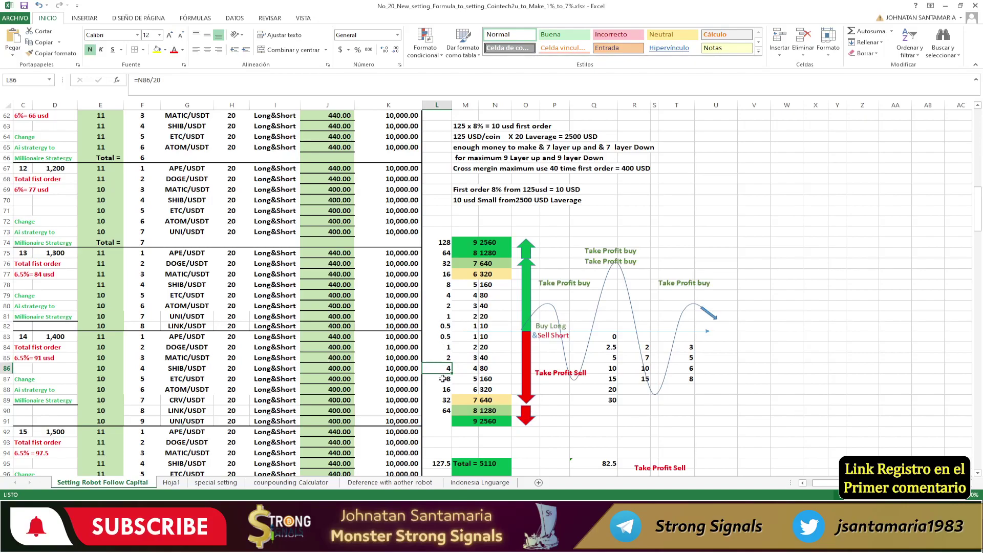
{"action": "left_click", "coordinate": [493, 370]}
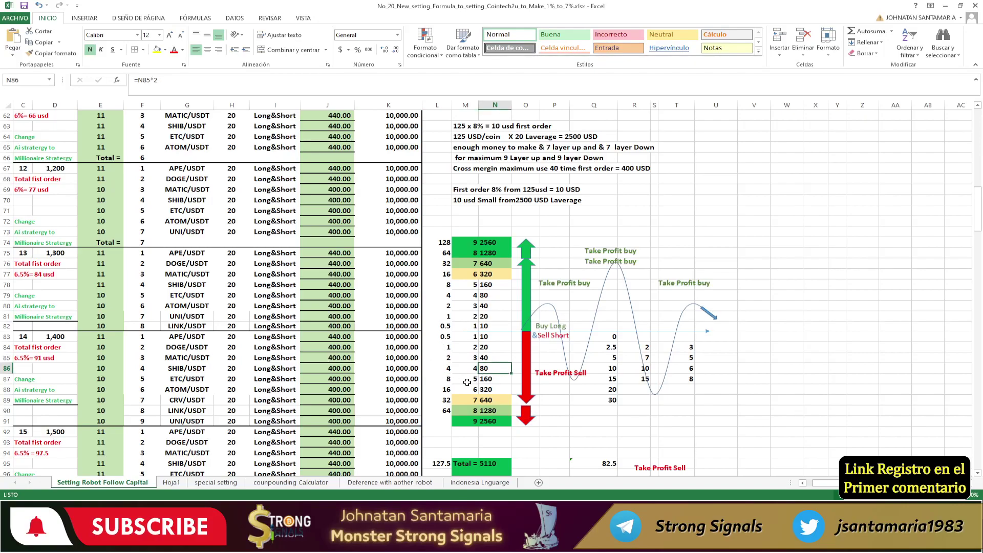
{"action": "left_click", "coordinate": [446, 381]}
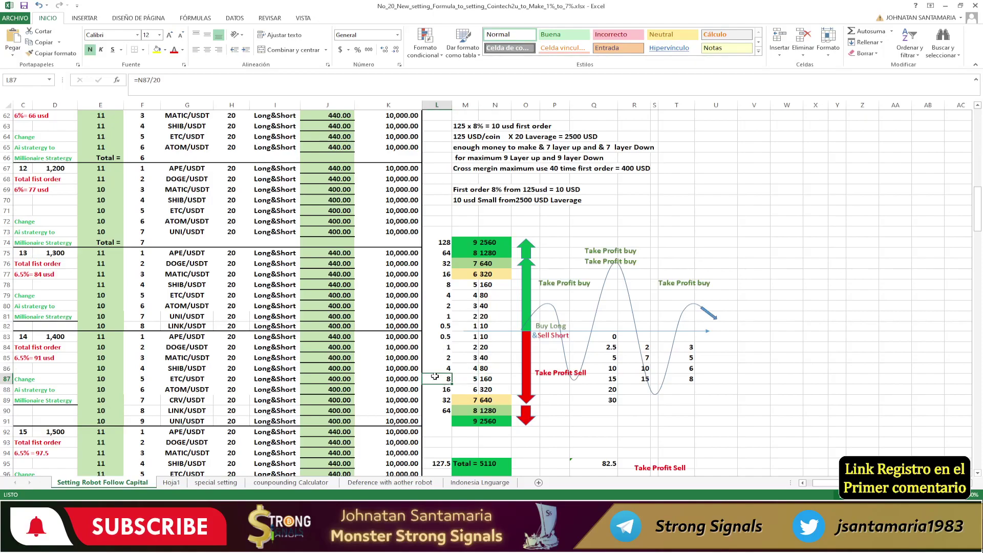
{"action": "left_click", "coordinate": [494, 379]}
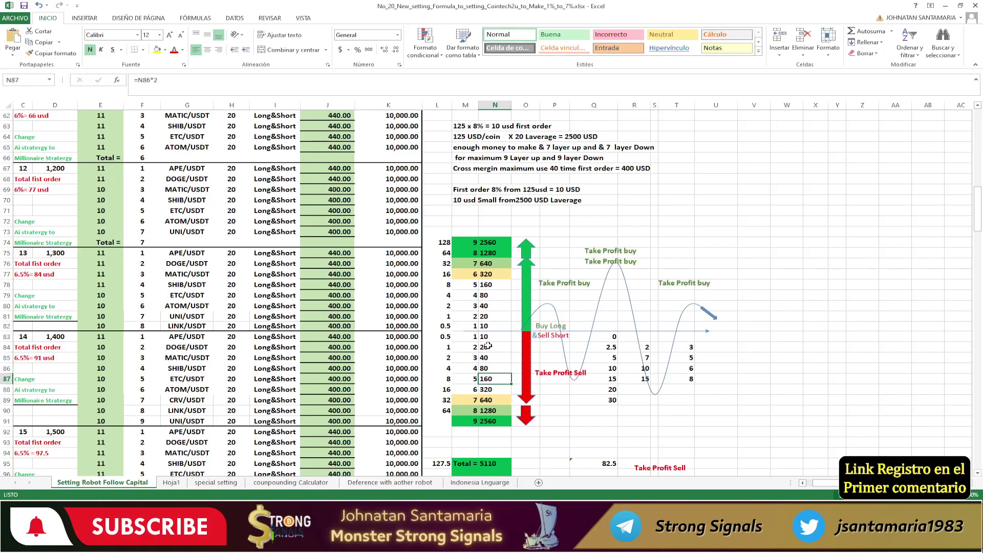
Shift the chart's horizontal arrow line down to the level of short layers 2 and 3, and undo the move
{"action": "left_click_drag", "start_coordinate": [493, 335], "coordinate": [499, 357]}
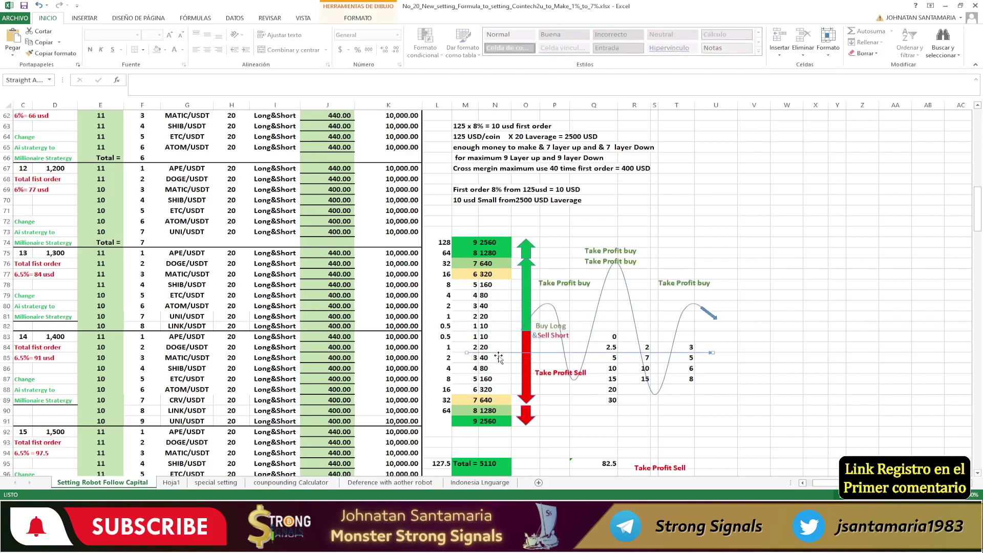
{"action": "key", "text": "ctrl+z"}
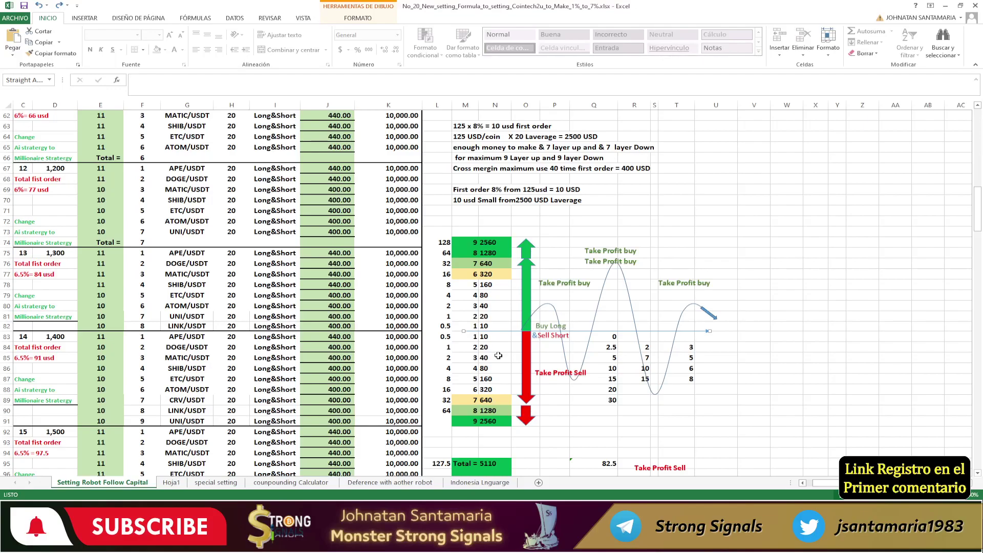
Examine the layer 8 margin, comparing the first and seventh layer order amounts in the short ladder
{"action": "left_click", "coordinate": [444, 411]}
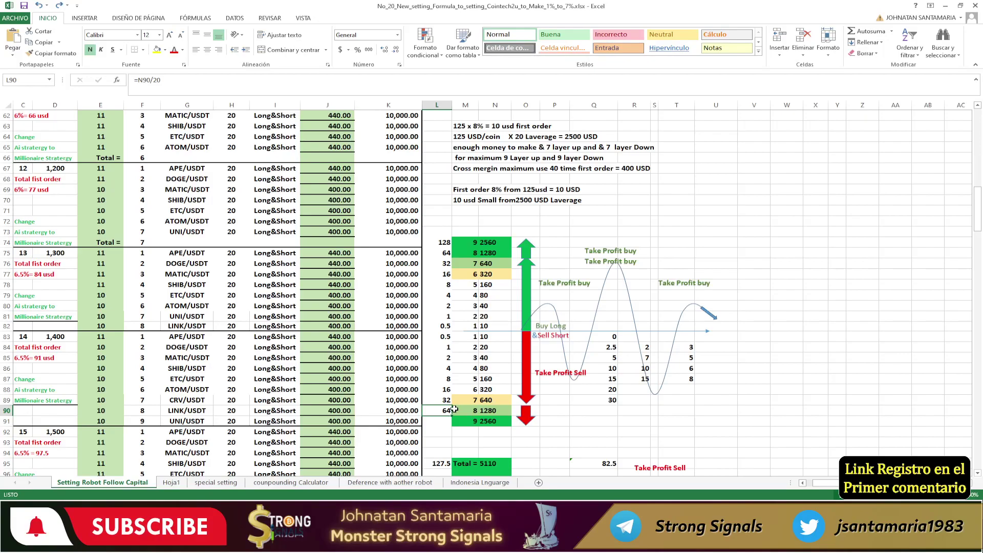
{"action": "left_click", "coordinate": [491, 340]}
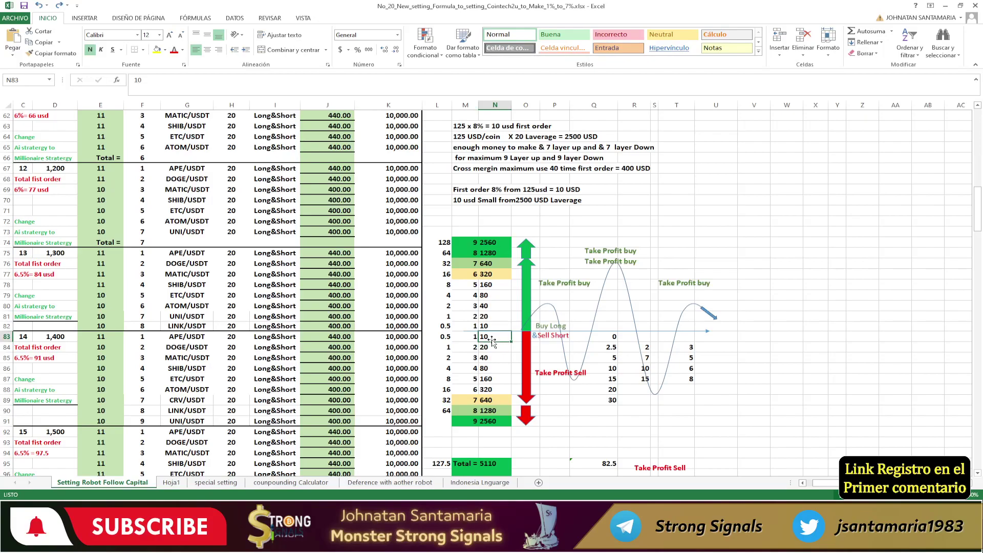
{"action": "left_click", "coordinate": [491, 401]}
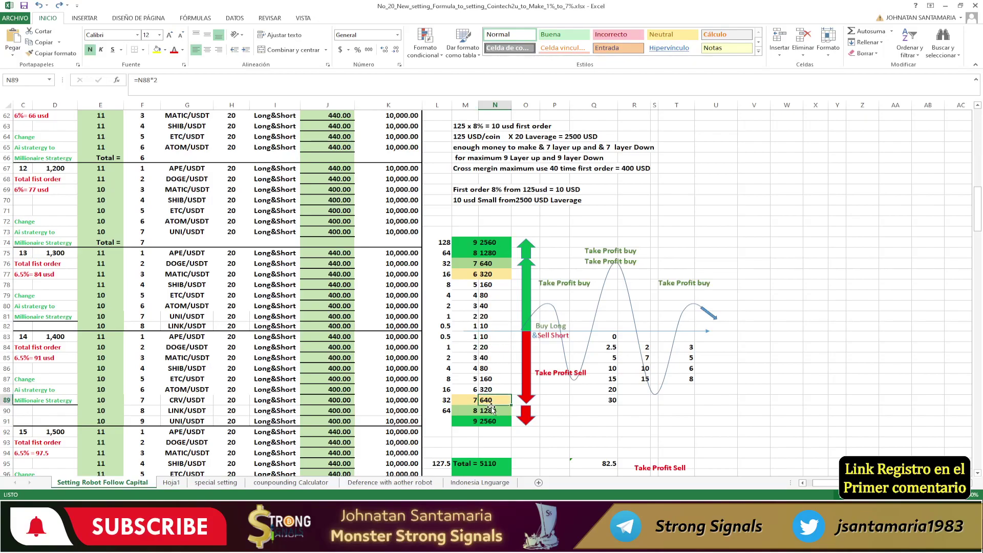
Examine the layer 8 order amount in the short ladder and the APE/USDT entries of the 1,400 and 300 capital levels
{"action": "left_click", "coordinate": [491, 411]}
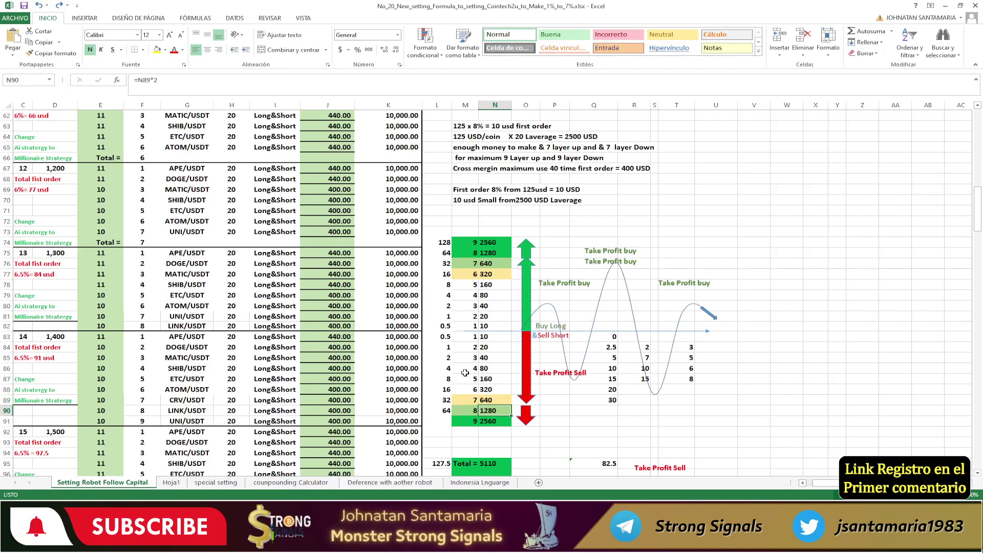
{"action": "left_click", "coordinate": [229, 317]}
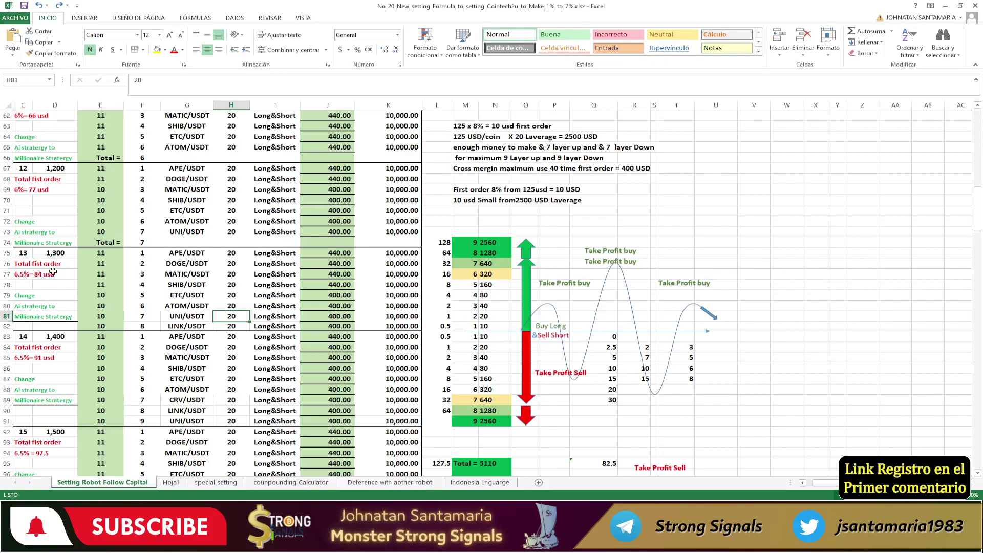
{"action": "left_click", "coordinate": [178, 336]}
{"action": "scroll", "coordinate": [239, 193], "scroll_direction": "up", "scroll_amount": 1}
{"action": "scroll", "coordinate": [239, 193], "scroll_direction": "up", "scroll_amount": 17}
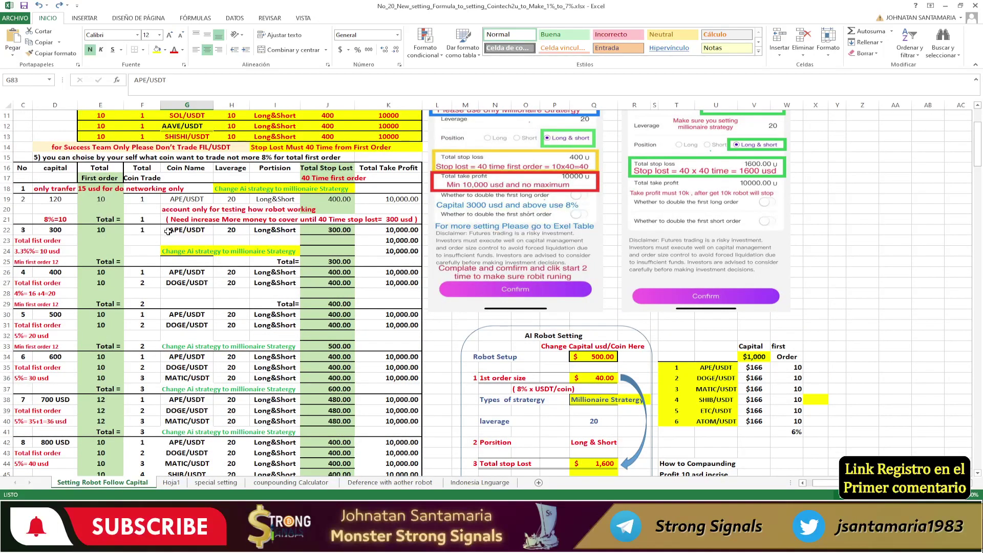
{"action": "left_click", "coordinate": [169, 232]}
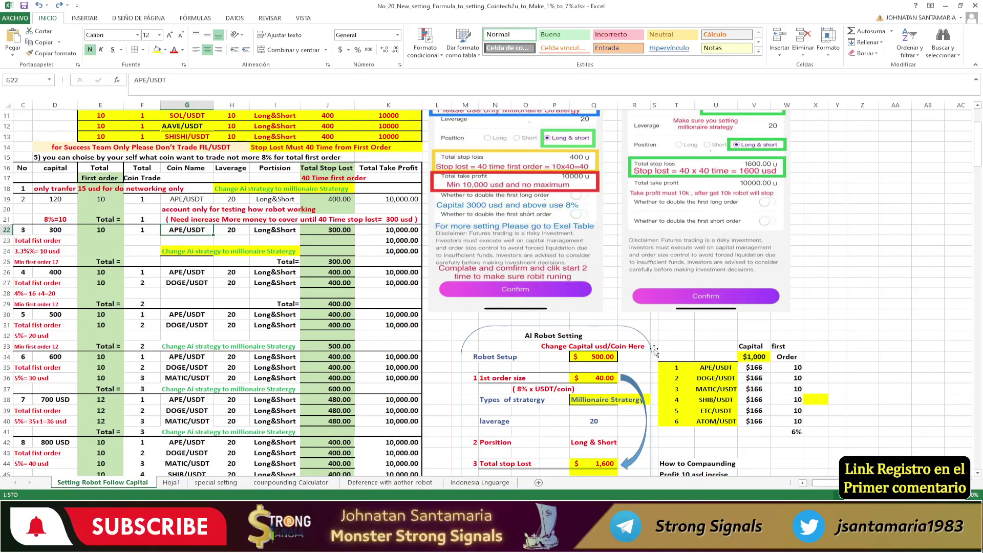
Examine the layer 2 order amount and the margins of layers 2 through 5 in the long ladder
{"action": "scroll", "coordinate": [541, 331], "scroll_direction": "down", "scroll_amount": 18}
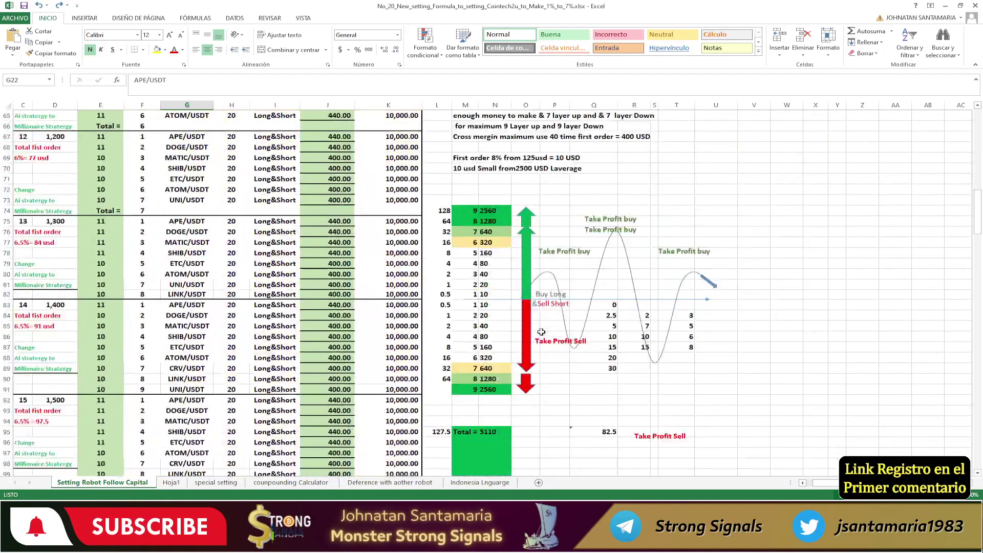
{"action": "left_click", "coordinate": [500, 287]}
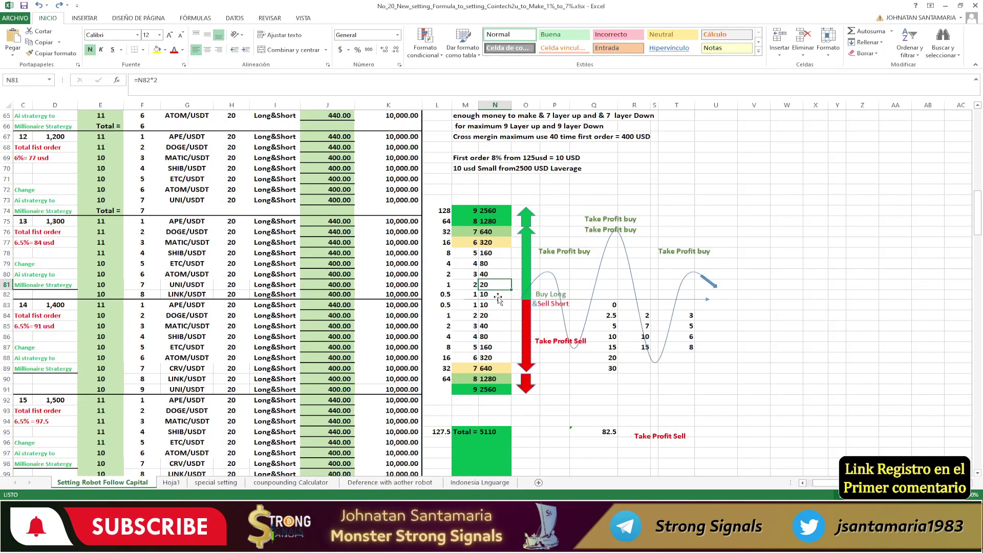
{"action": "left_click", "coordinate": [444, 285]}
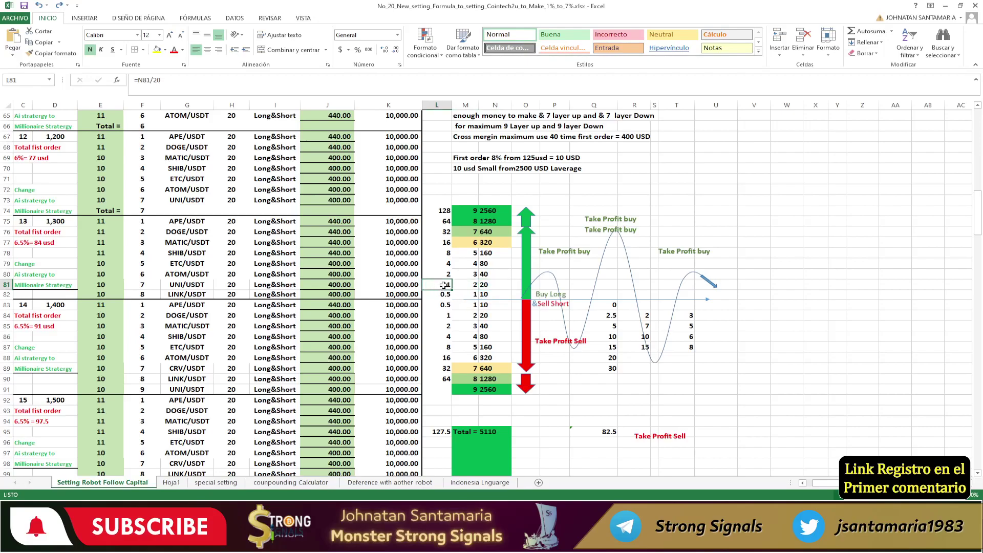
{"action": "left_click", "coordinate": [490, 285]}
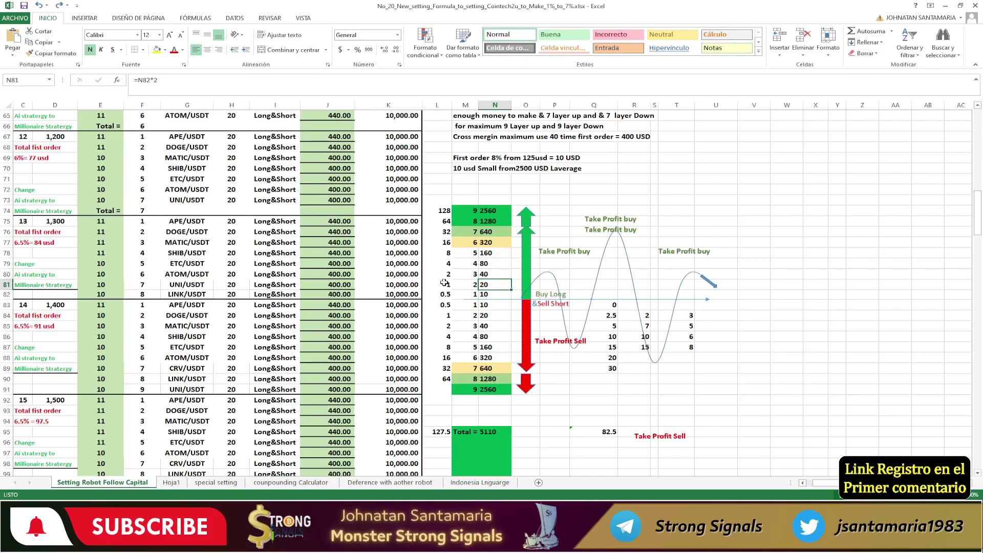
{"action": "left_click", "coordinate": [444, 285]}
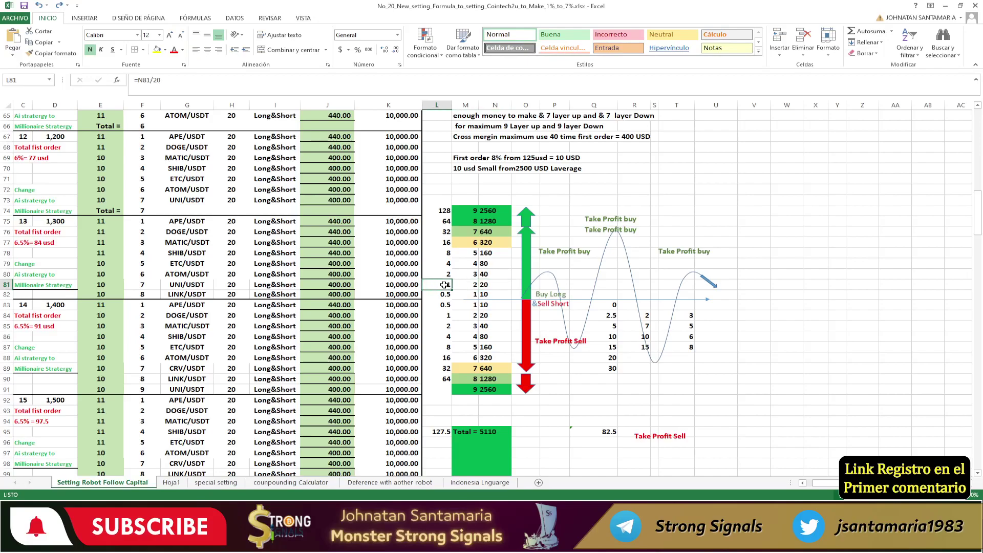
{"action": "left_click", "coordinate": [442, 275]}
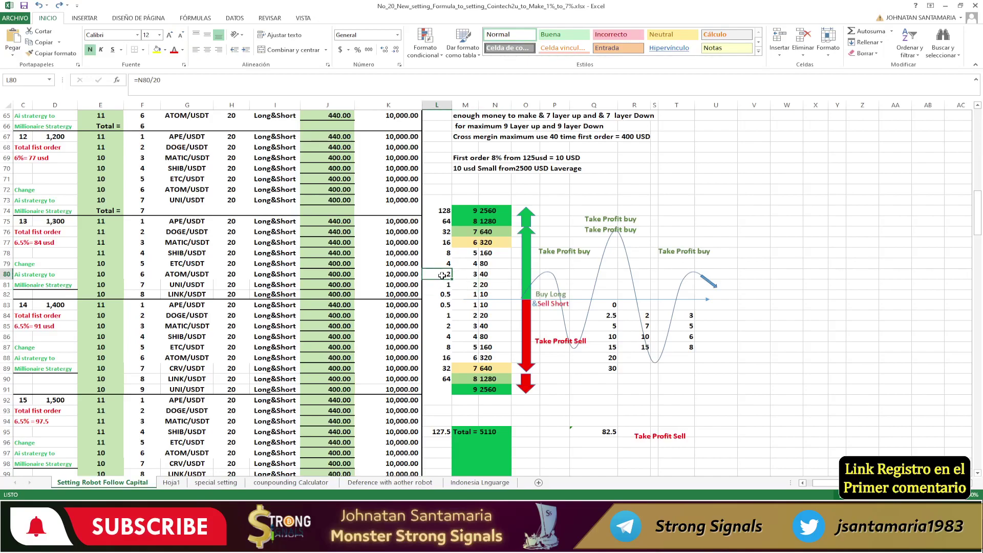
{"action": "left_click", "coordinate": [444, 263]}
{"action": "left_click", "coordinate": [444, 253]}
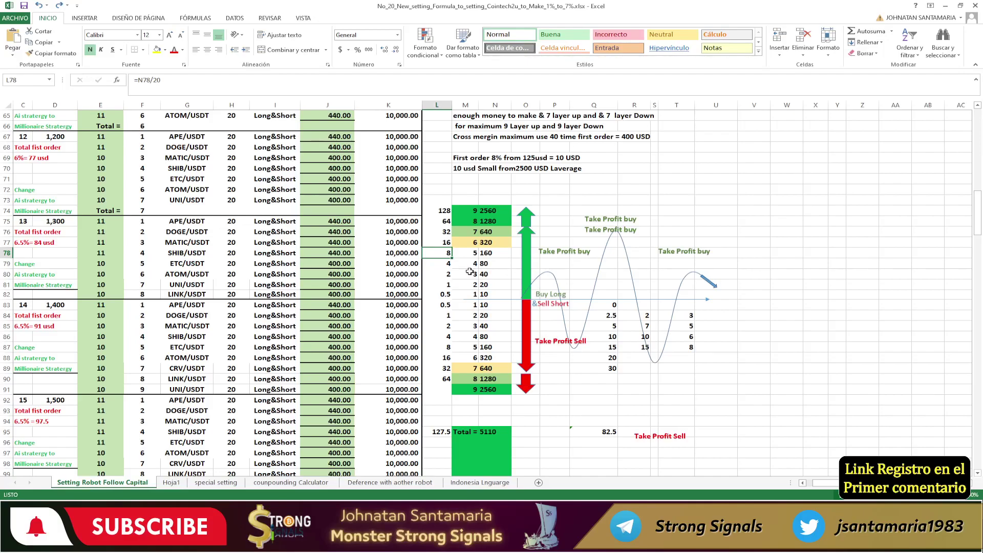
Examine layers 8 and 9 in the long ladder, including the layer 8 order amount and margin
{"action": "left_click", "coordinate": [481, 219]}
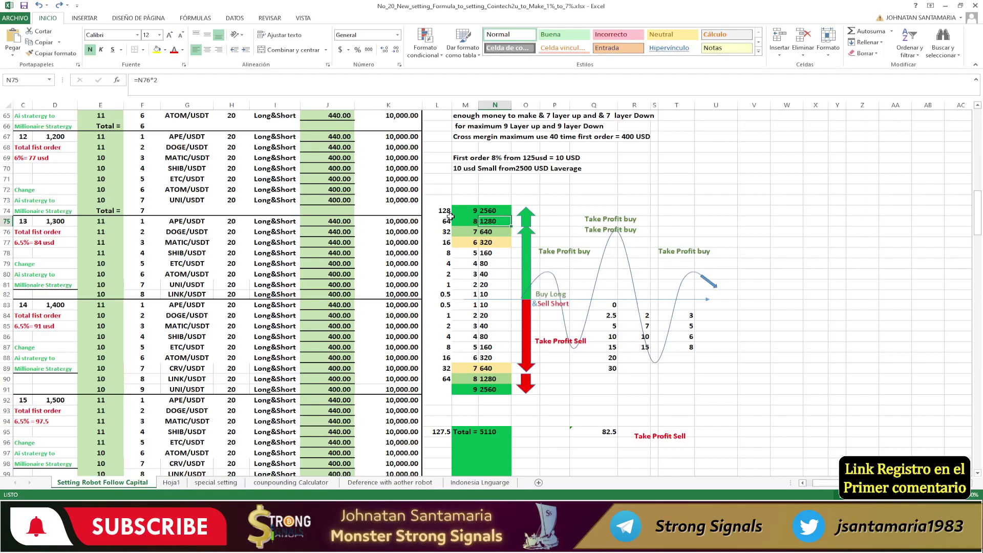
{"action": "left_click", "coordinate": [469, 219]}
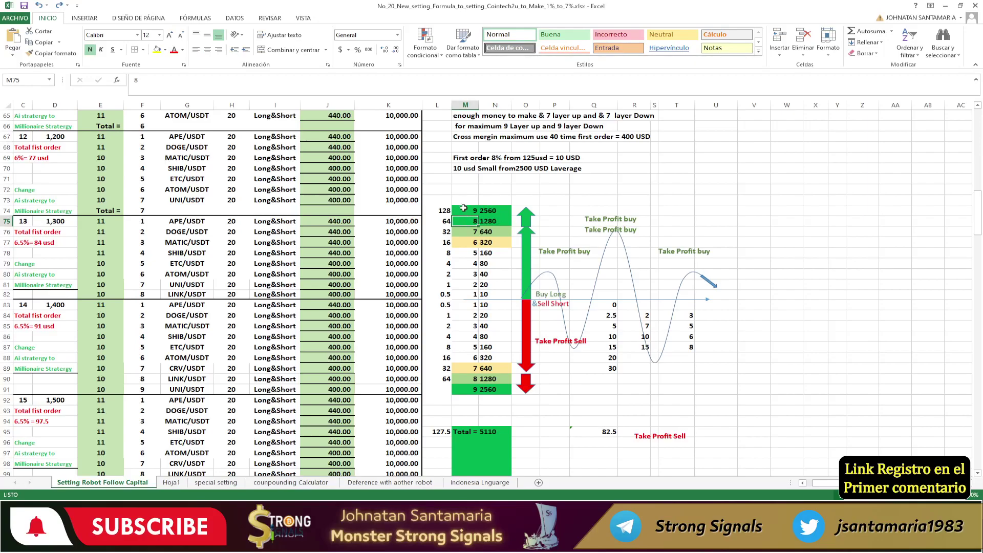
{"action": "left_click", "coordinate": [477, 210]}
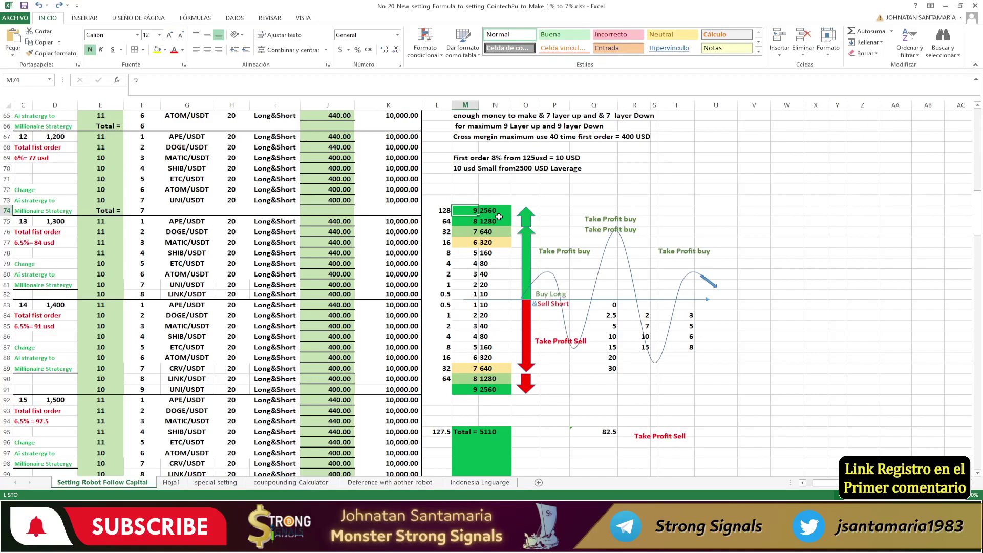
{"action": "left_click", "coordinate": [443, 221]}
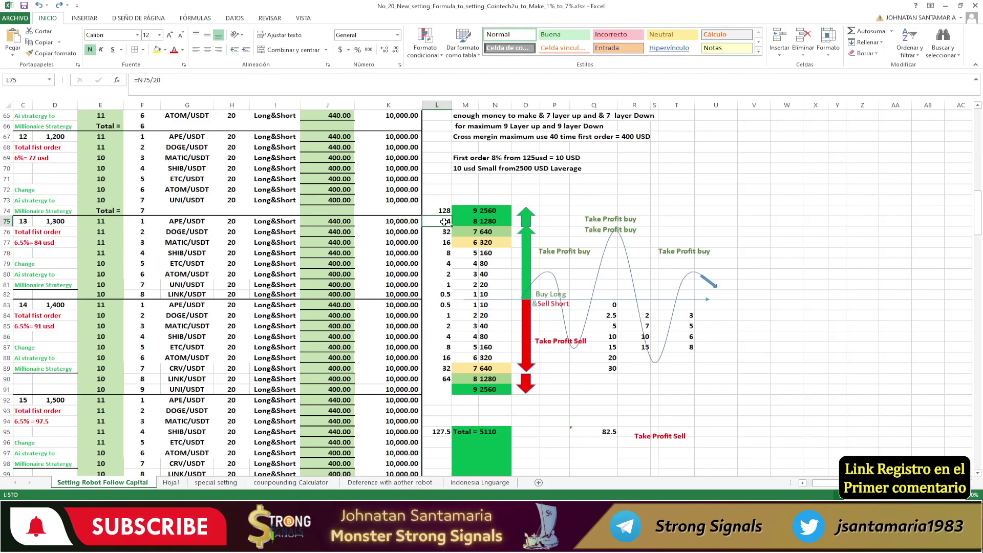
Examine the first short order amount and the coins listed for the 1,400 capital level
{"action": "left_click", "coordinate": [472, 299]}
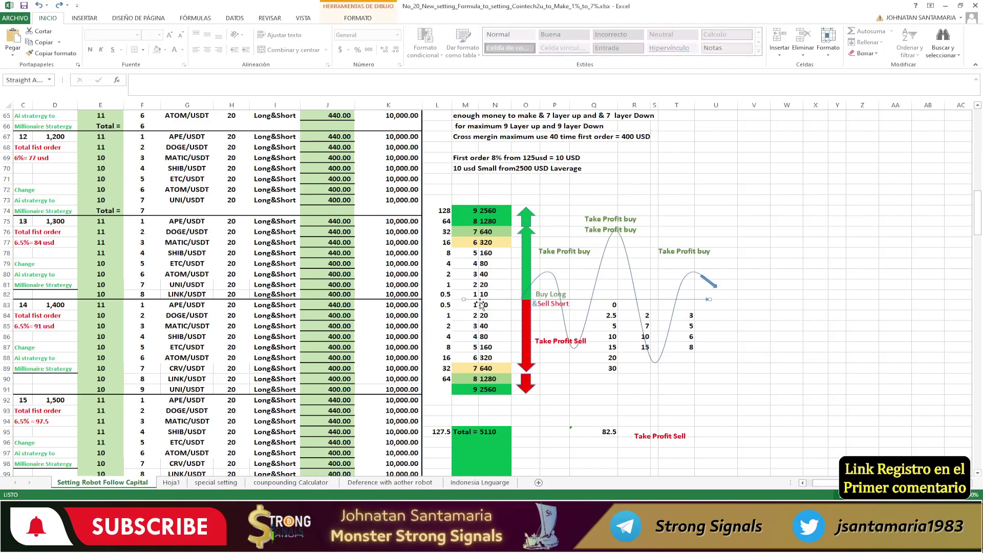
{"action": "left_click", "coordinate": [492, 306]}
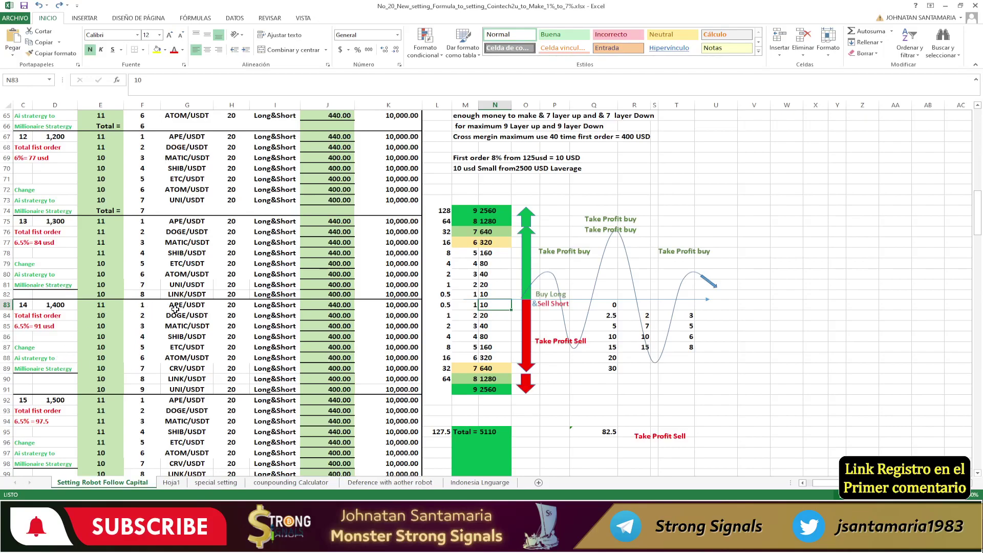
{"action": "left_click_drag", "start_coordinate": [173, 308], "coordinate": [180, 390]}
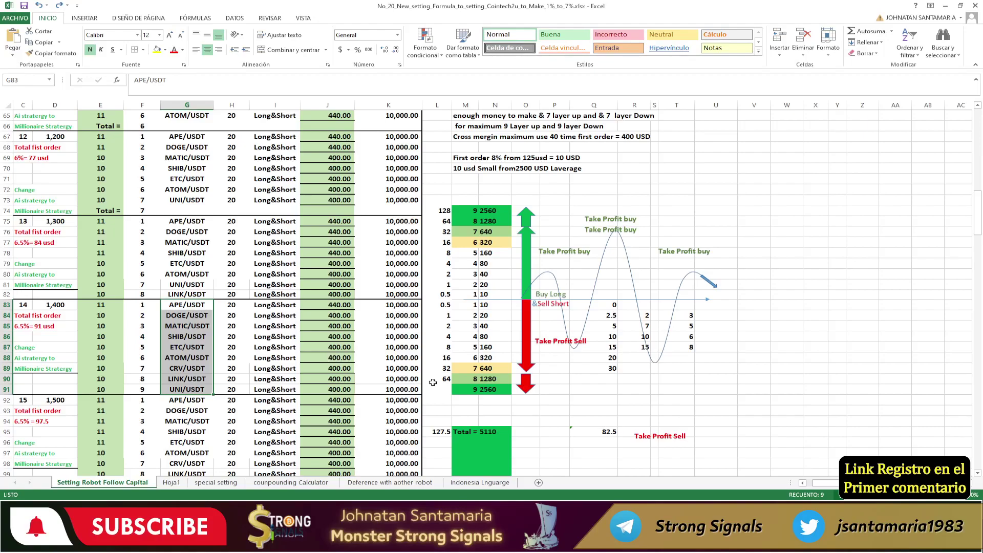
{"action": "left_click", "coordinate": [195, 305]}
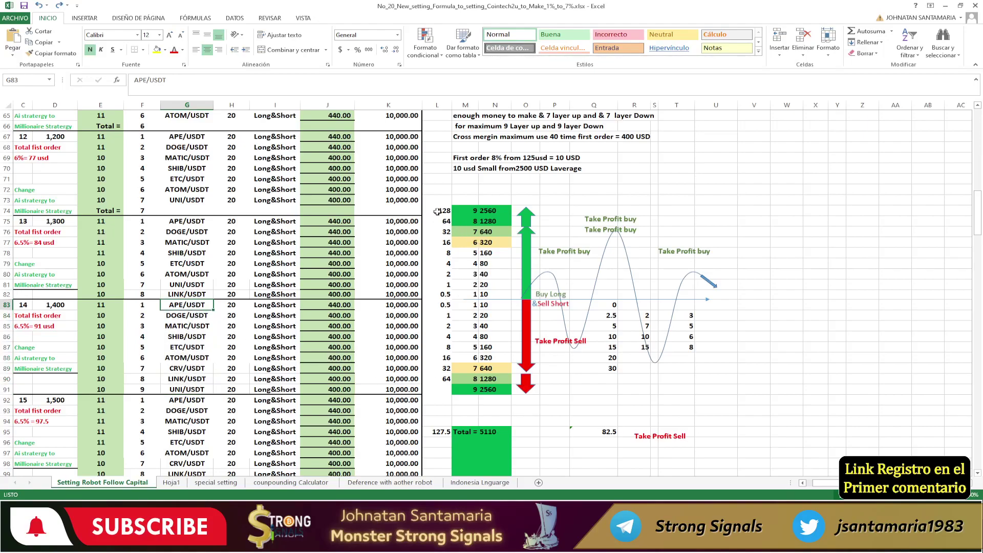
Examine the long ladder margins from layer 9 down to layer 2, and the first long order amount
{"action": "left_click_drag", "start_coordinate": [440, 211], "coordinate": [466, 212]}
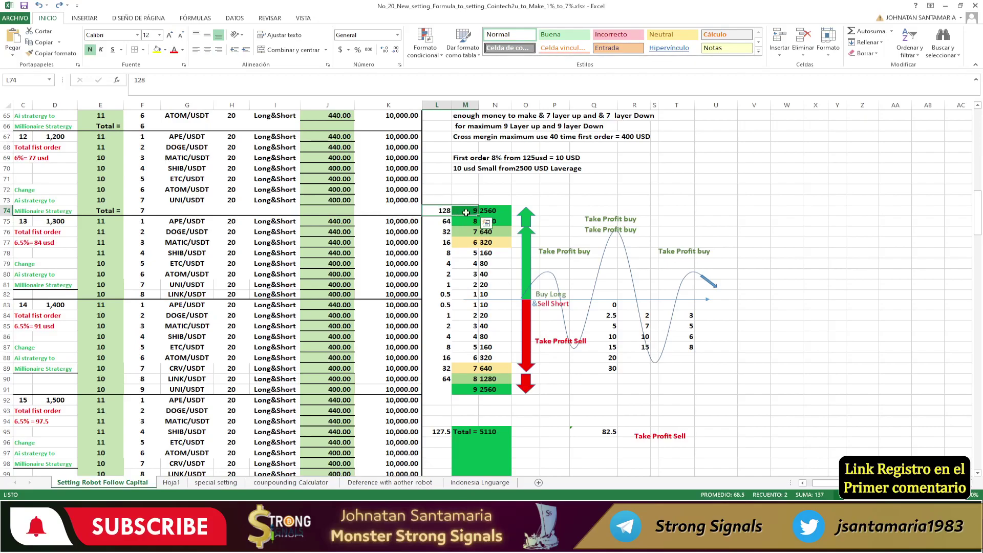
{"action": "left_click", "coordinate": [454, 294]}
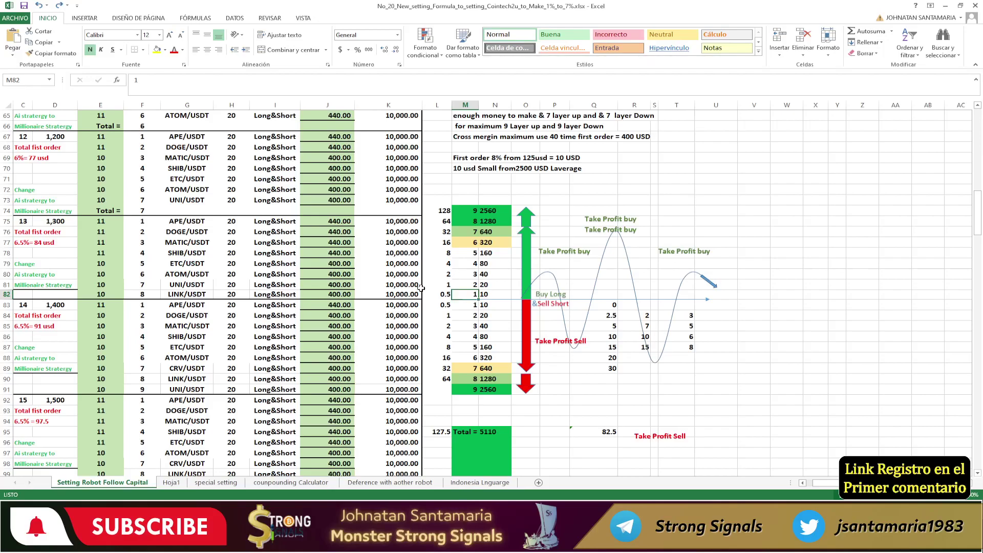
{"action": "left_click_drag", "start_coordinate": [443, 212], "coordinate": [444, 292]}
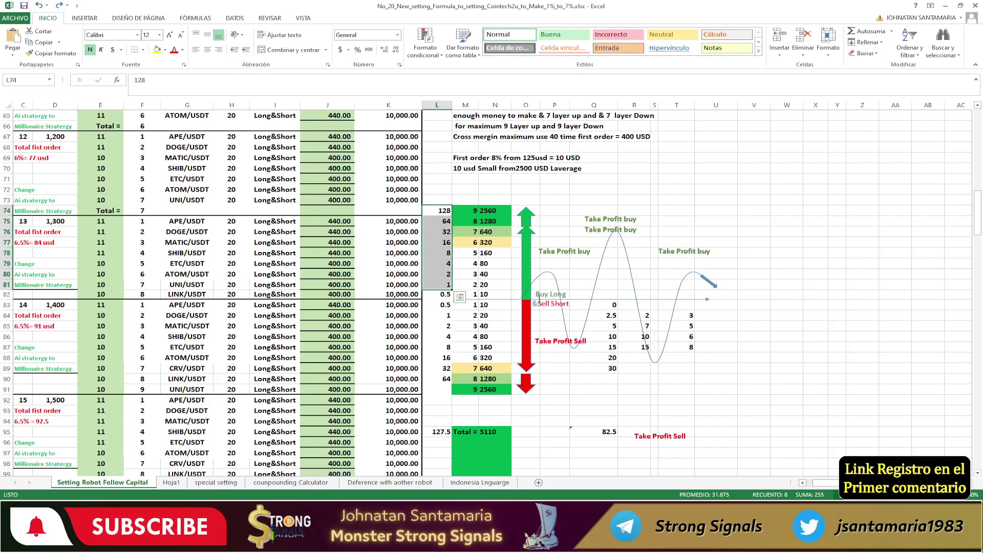
{"action": "left_click", "coordinate": [501, 294]}
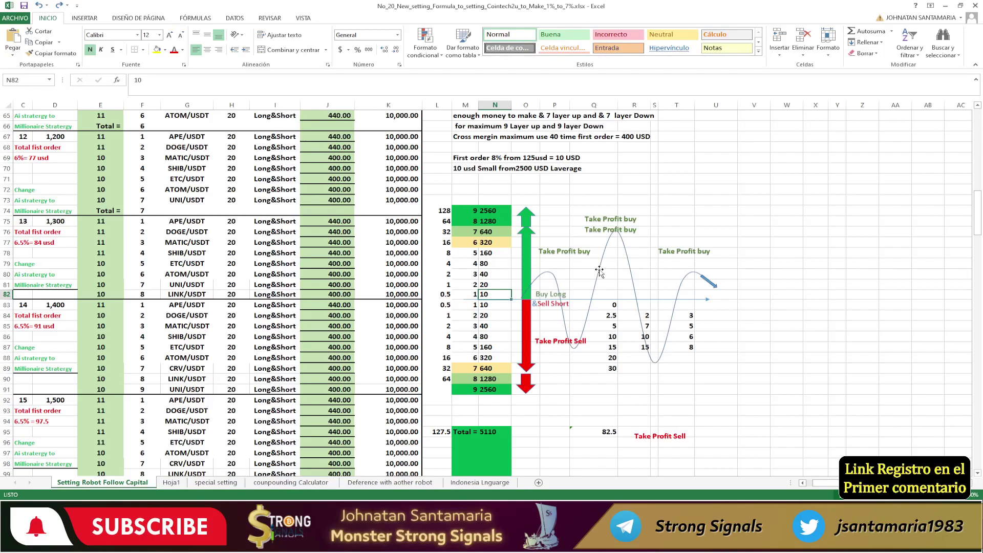
Examine short layers 2 and 4, the layer 4 margin, and the APE/USDT stop loss formula at the 1,400 capital level
{"action": "left_click", "coordinate": [487, 316]}
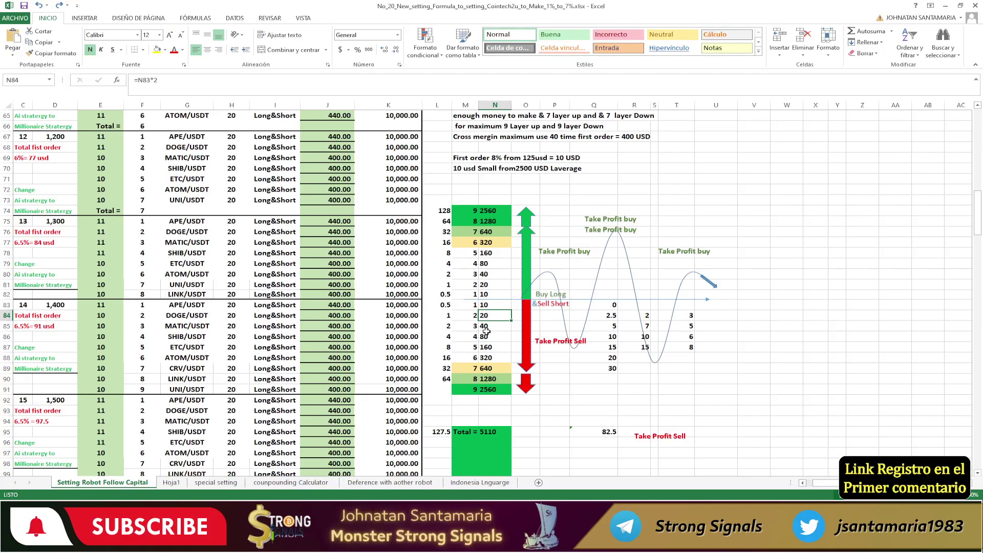
{"action": "left_click", "coordinate": [486, 336]}
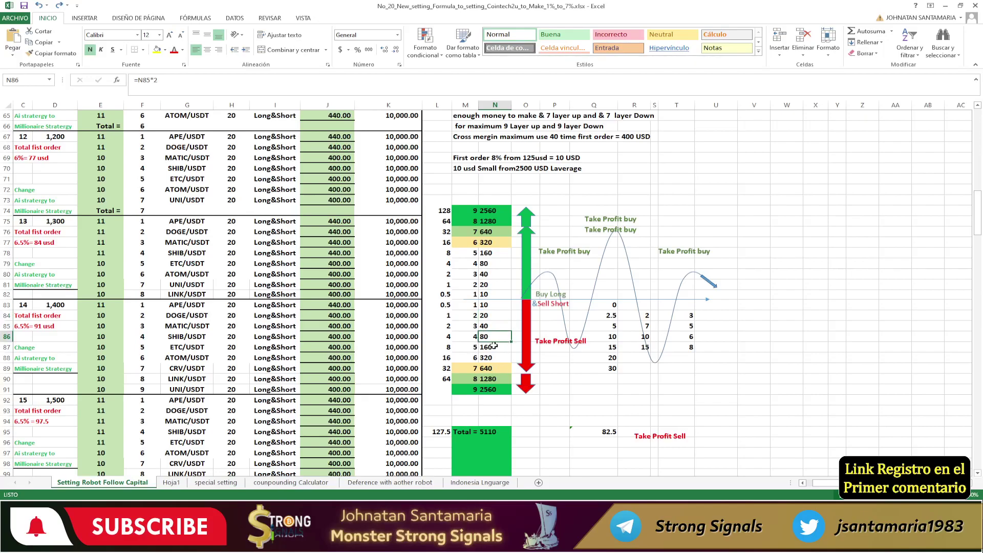
{"action": "left_click", "coordinate": [442, 337]}
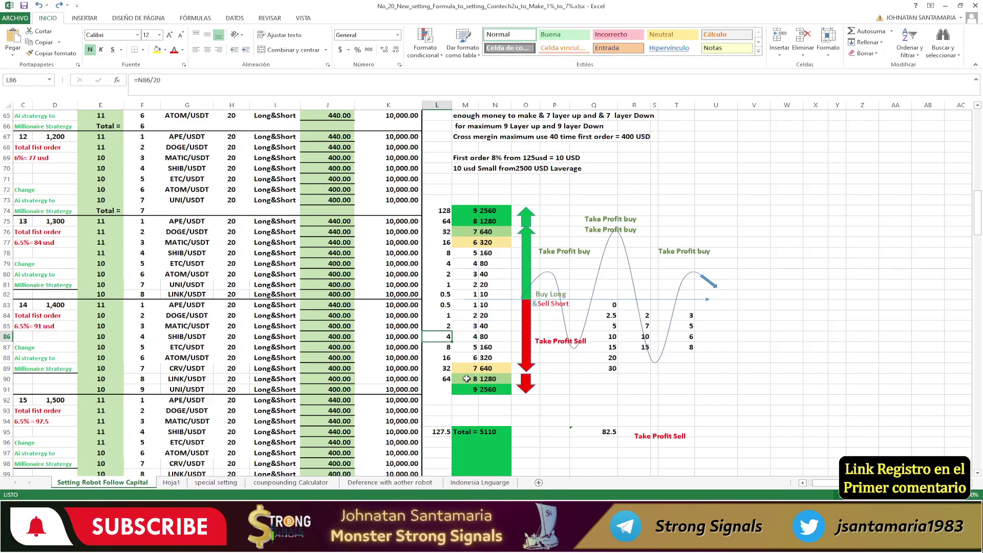
{"action": "left_click", "coordinate": [331, 306]}
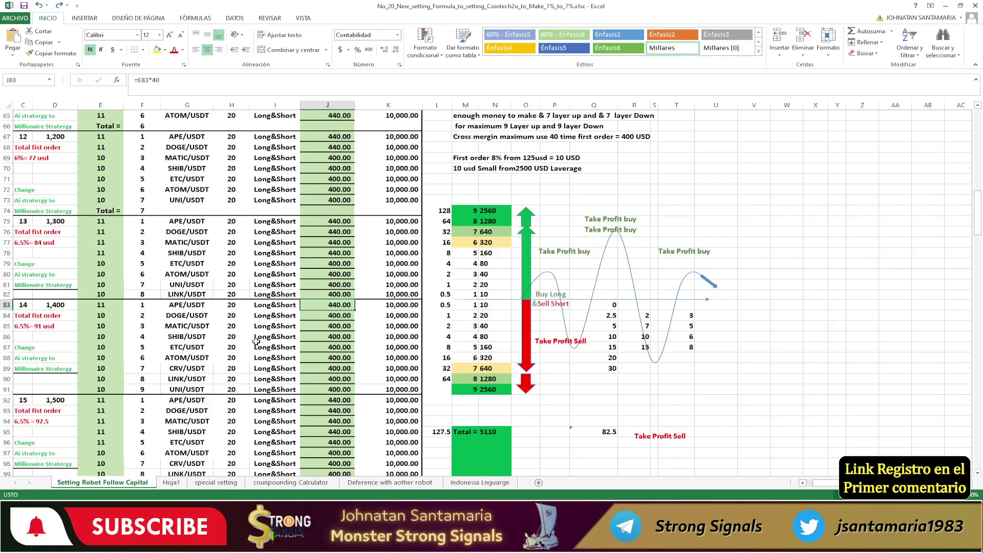
Examine the daily 1.0% balances for both years on the counpounding Calculator sheet, through day 365
{"action": "left_click", "coordinate": [290, 483]}
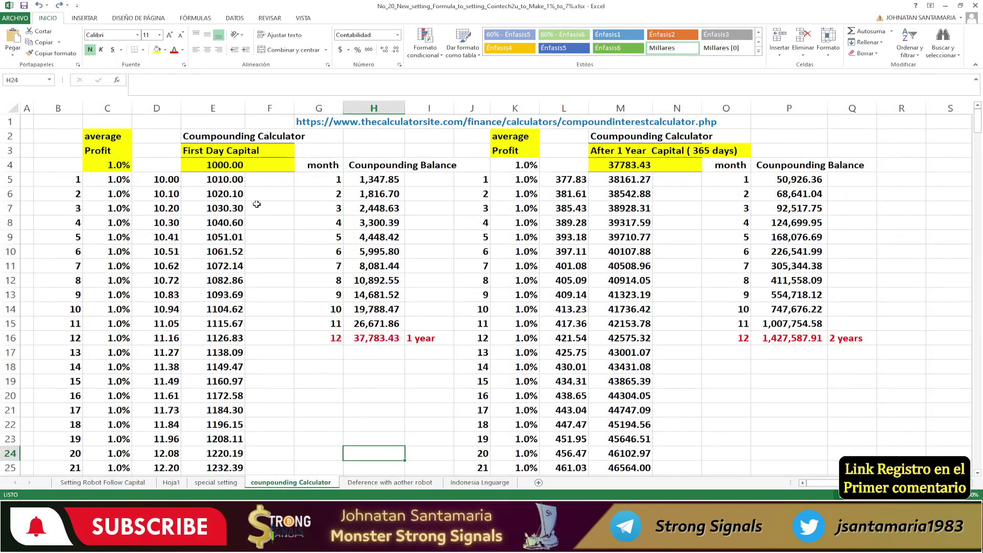
{"action": "left_click", "coordinate": [217, 207]}
{"action": "scroll", "coordinate": [223, 269], "scroll_direction": "down", "scroll_amount": 6}
{"action": "scroll", "coordinate": [223, 269], "scroll_direction": "down", "scroll_amount": 20}
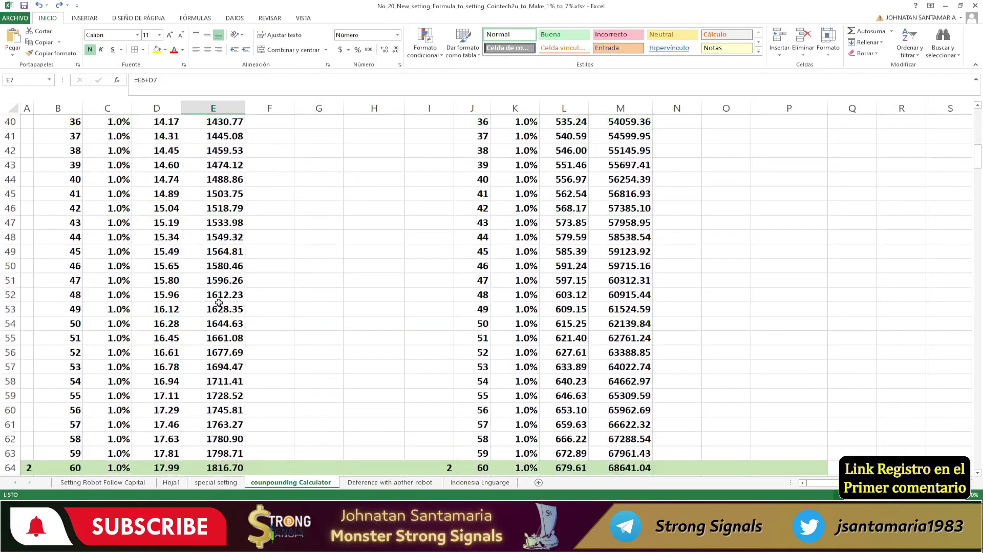
{"action": "scroll", "coordinate": [357, 311], "scroll_direction": "down", "scroll_amount": 20}
{"action": "scroll", "coordinate": [384, 356], "scroll_direction": "right", "scroll_amount": 1}
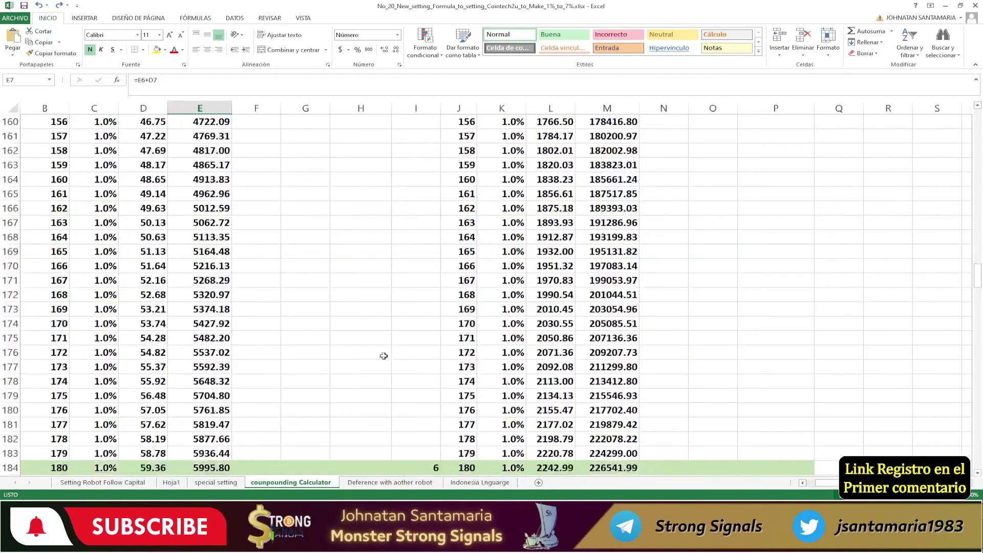
{"action": "scroll", "coordinate": [498, 382], "scroll_direction": "down", "scroll_amount": 20}
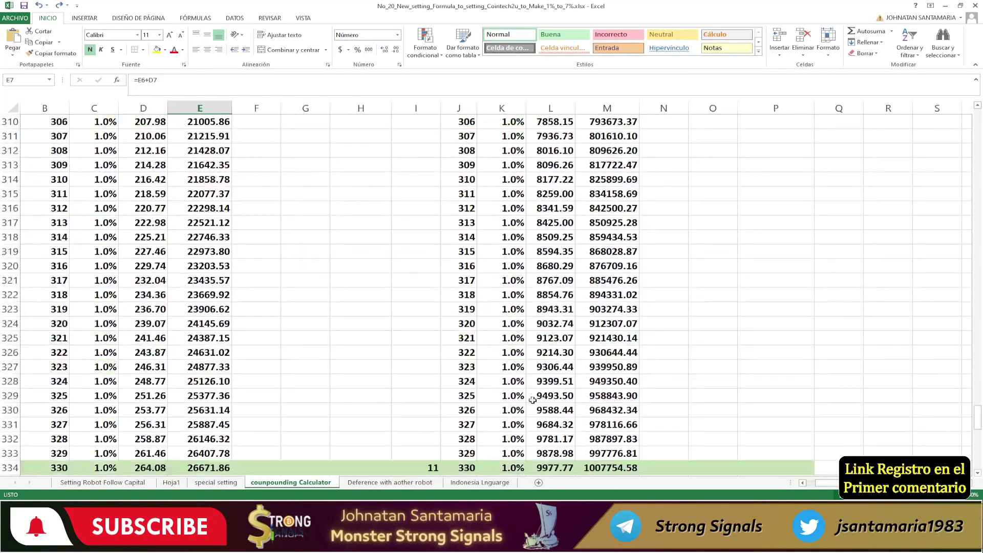
{"action": "scroll", "coordinate": [512, 400], "scroll_direction": "right", "scroll_amount": 1}
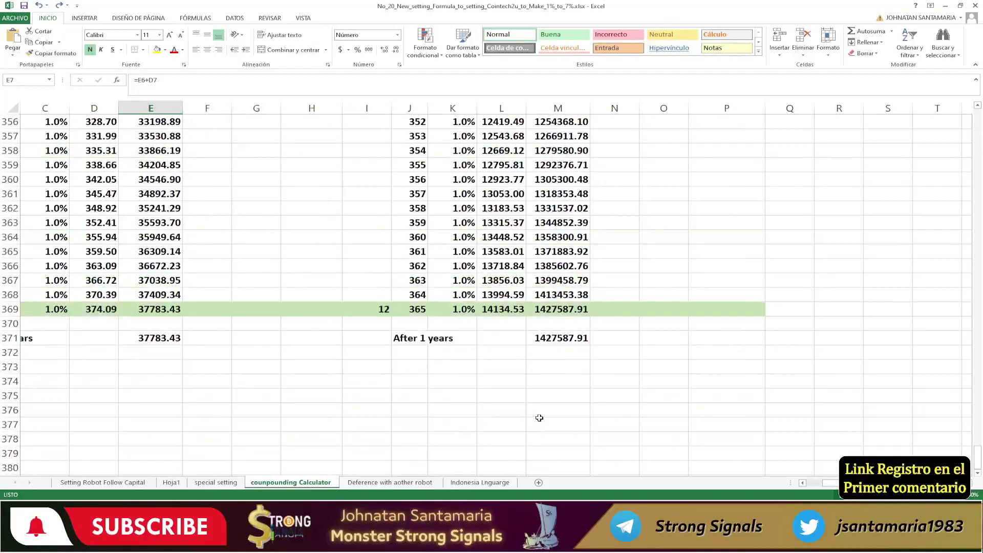
Compare the final balances of the first-year and second-year compounding tables in row 371
{"action": "left_click", "coordinate": [574, 342]}
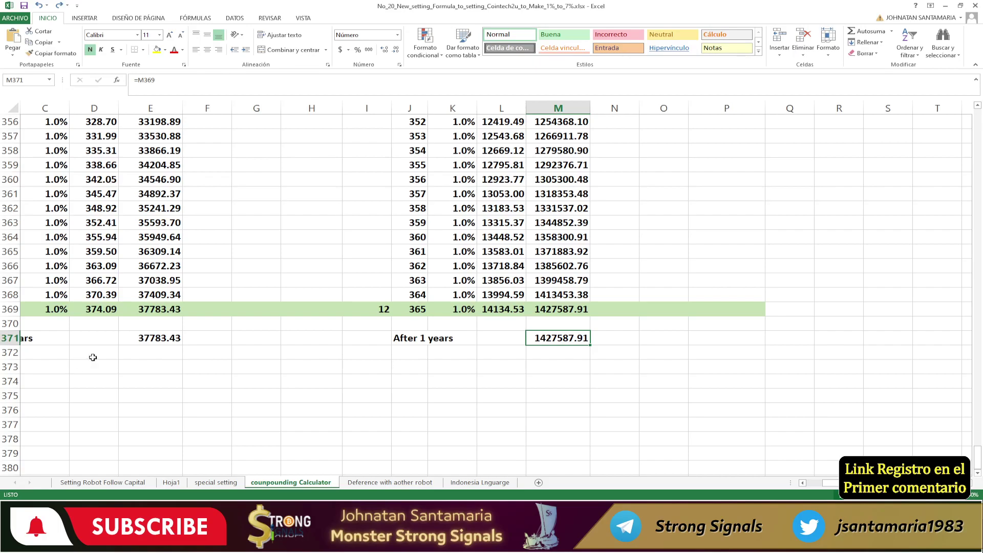
{"action": "left_click", "coordinate": [141, 342]}
{"action": "left_click", "coordinate": [544, 342]}
{"action": "left_click", "coordinate": [165, 333]}
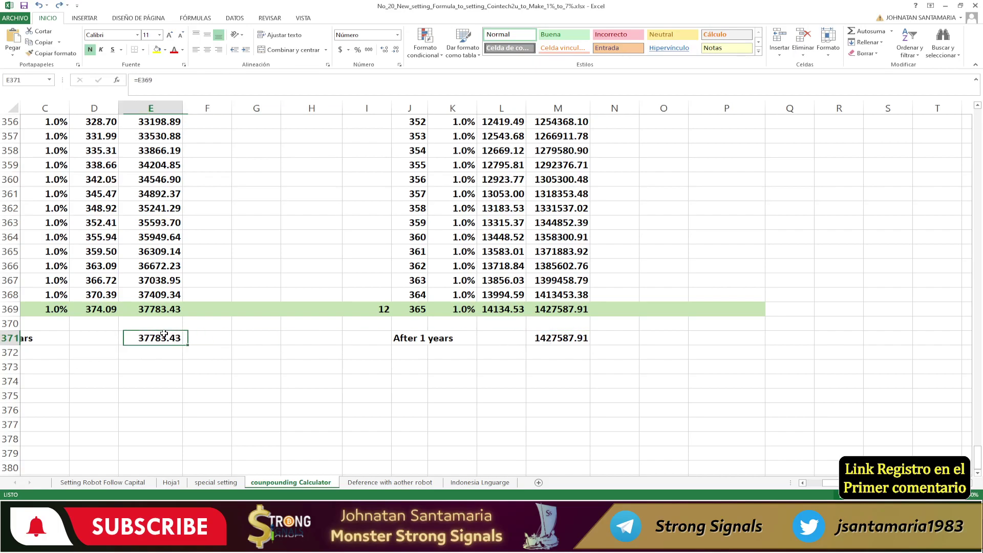
{"action": "left_click", "coordinate": [573, 336]}
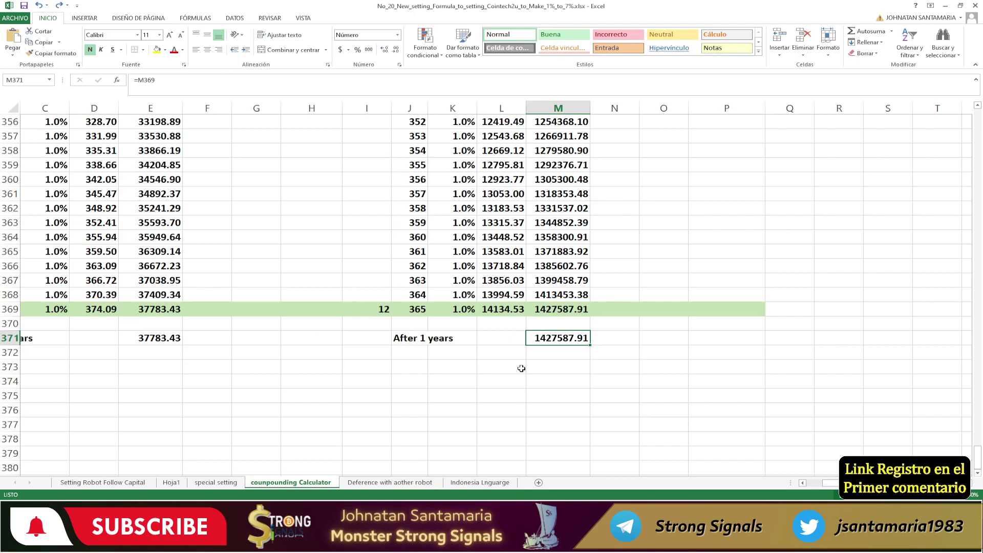
Examine the monthly compounding balances for months 1 to 12 in the first-year table, starting from the first day capital
{"action": "scroll", "coordinate": [505, 286], "scroll_direction": "up", "scroll_amount": 6}
{"action": "scroll", "coordinate": [504, 286], "scroll_direction": "up", "scroll_amount": 20}
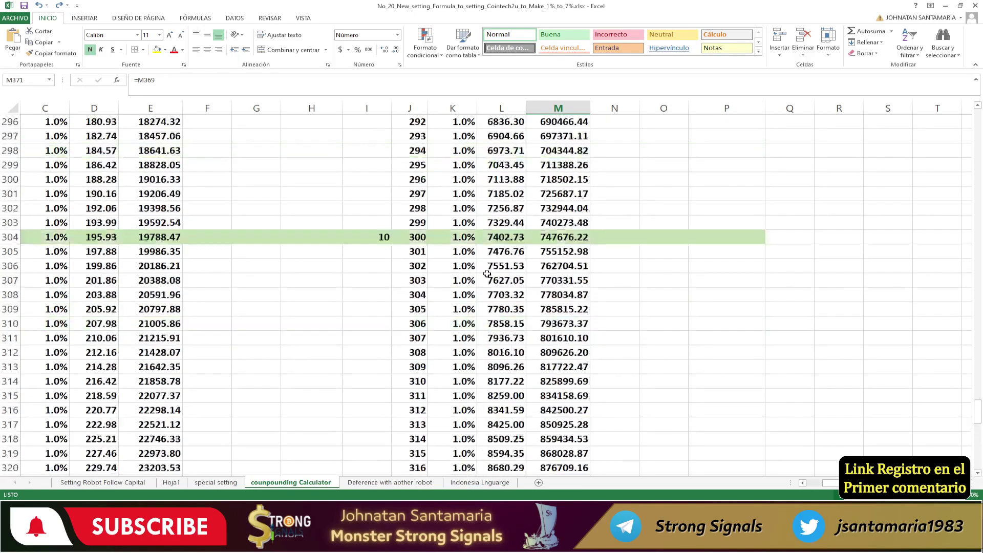
{"action": "scroll", "coordinate": [412, 255], "scroll_direction": "up", "scroll_amount": 20}
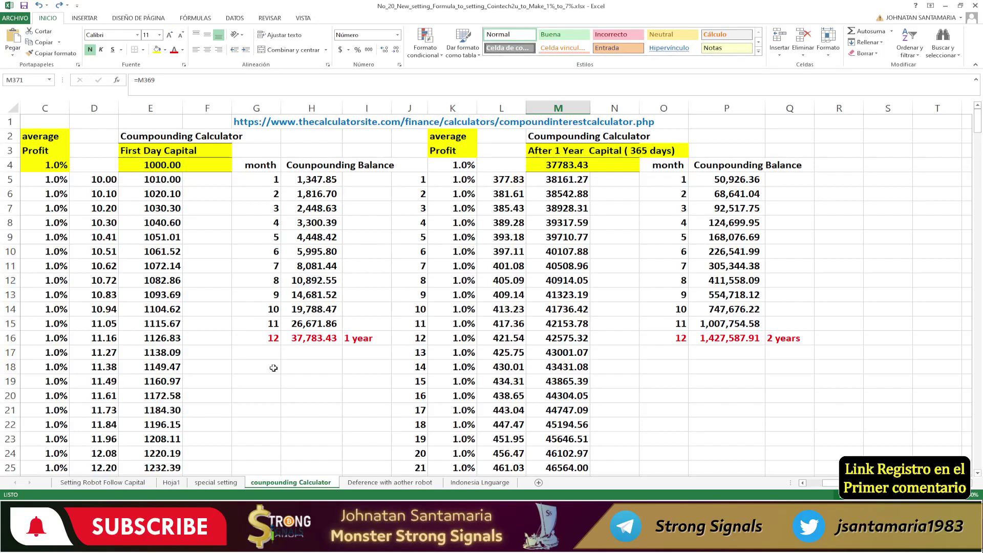
{"action": "left_click", "coordinate": [177, 181]}
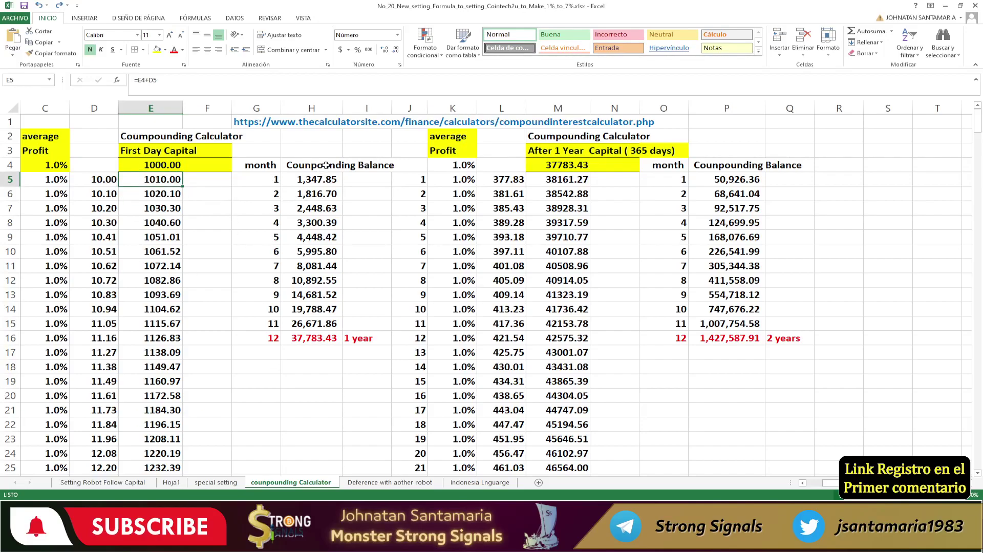
{"action": "left_click_drag", "start_coordinate": [311, 181], "coordinate": [307, 339]}
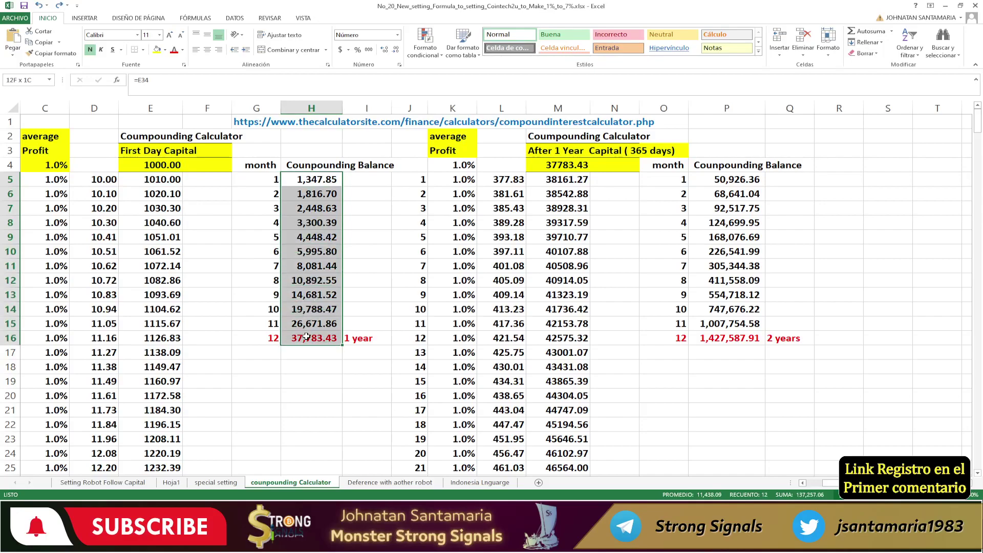
{"action": "left_click", "coordinate": [273, 336]}
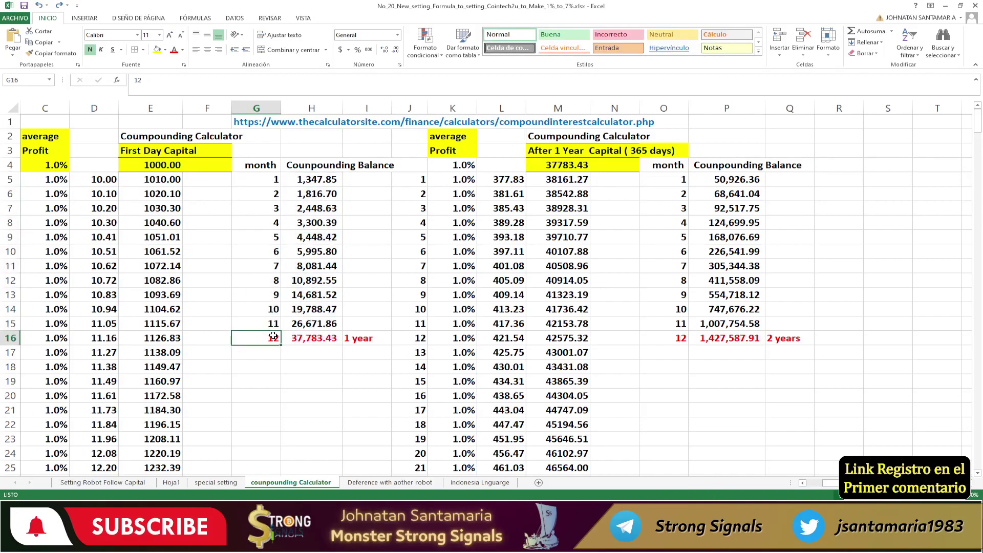
Return to the Setting Robot Follow Capital sheet and examine long layer 1 of the order ladder
{"action": "left_click", "coordinate": [120, 483]}
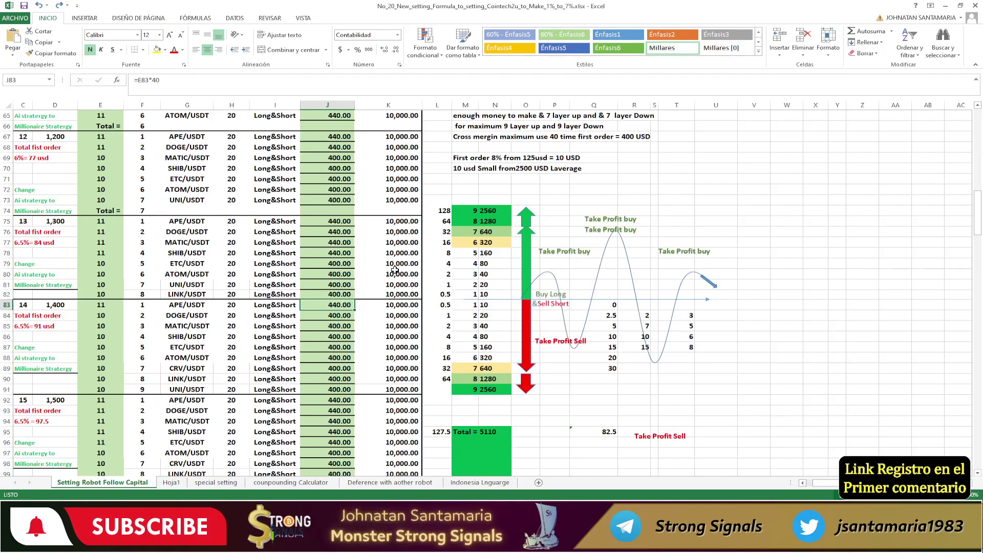
{"action": "left_click", "coordinate": [454, 296]}
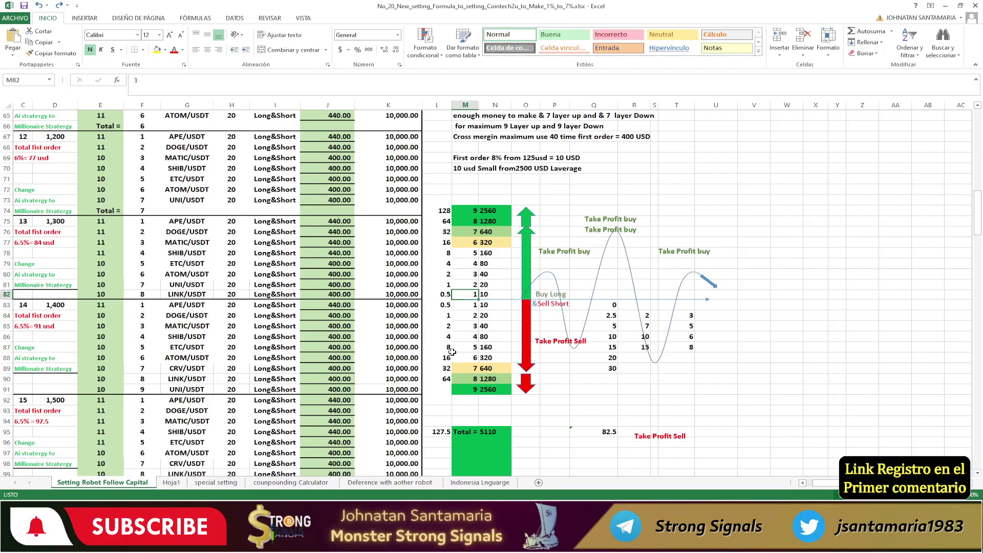
Switch to the OKX trading bot page in the browser and look through the list of available bots
{"action": "key", "text": "alt+Tab"}
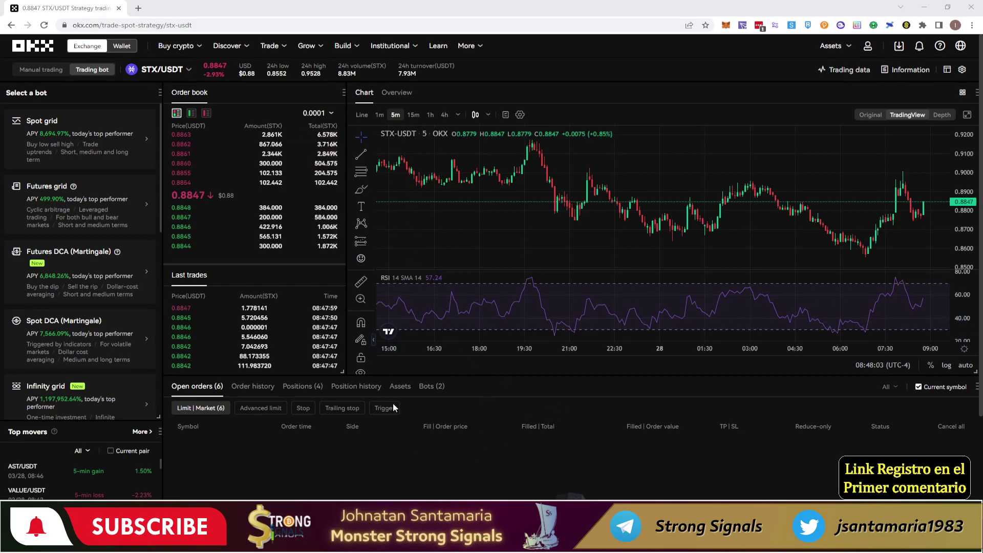
{"action": "mouse_move", "coordinate": [275, 47]}
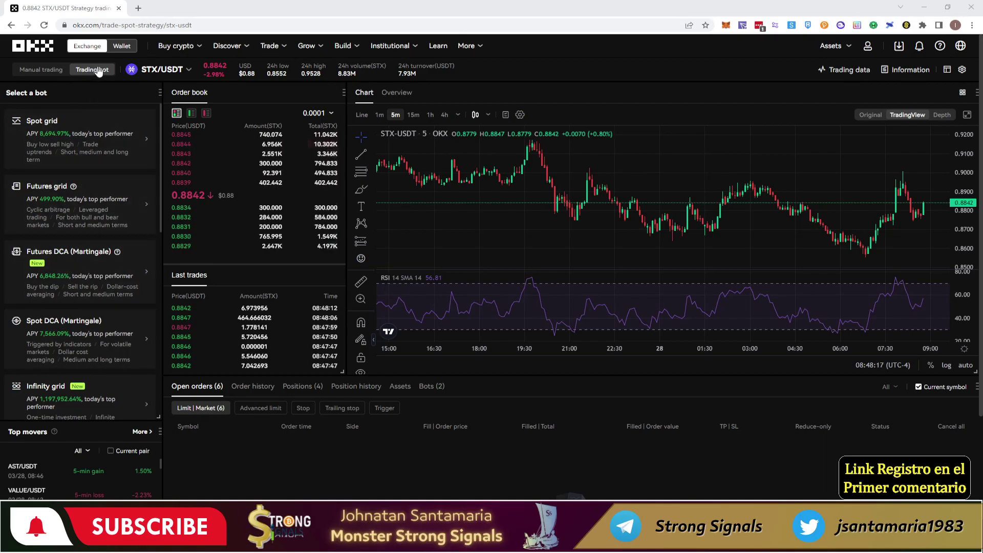
{"action": "scroll", "coordinate": [104, 243], "scroll_direction": "down", "scroll_amount": 3}
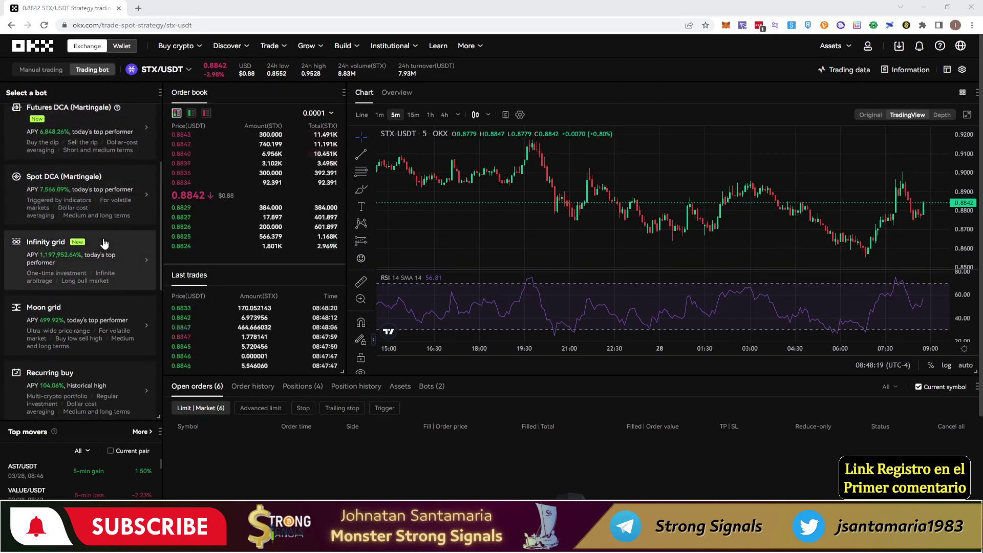
{"action": "scroll", "coordinate": [104, 243], "scroll_direction": "up", "scroll_amount": 3}
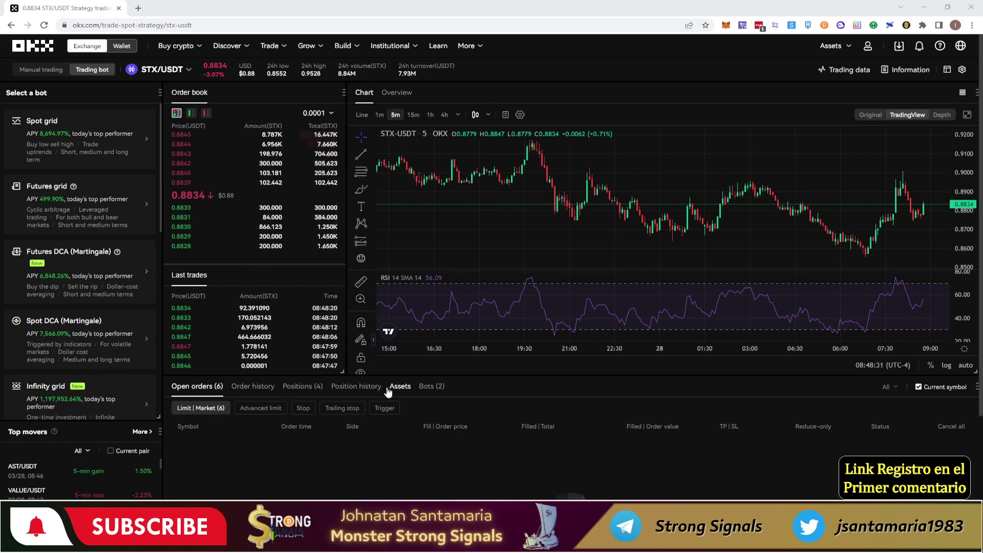
Open the positions list and examine the size and margin of the APEUSDT Perp long and short positions, with the APEUSDT chart loaded
{"action": "left_click", "coordinate": [313, 389]}
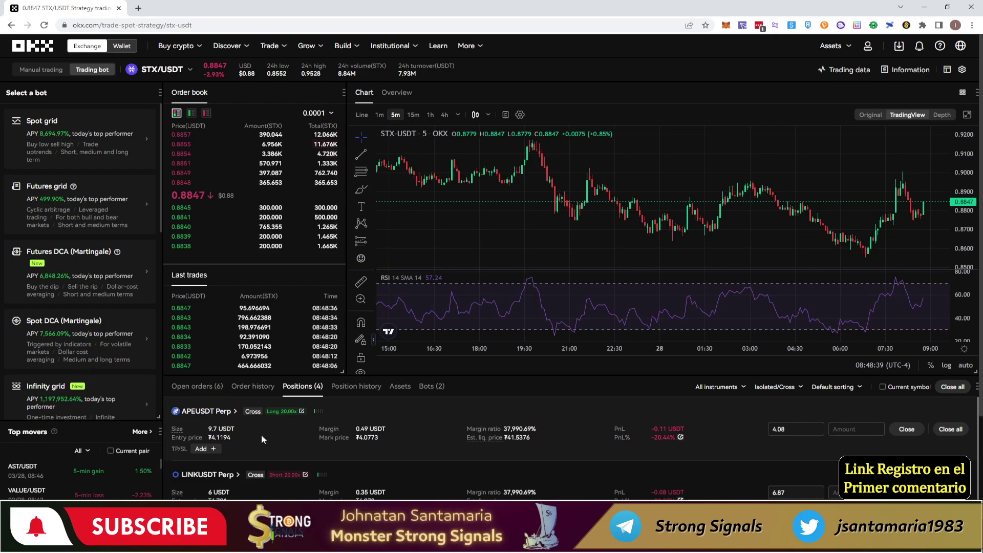
{"action": "double_click", "coordinate": [213, 429]}
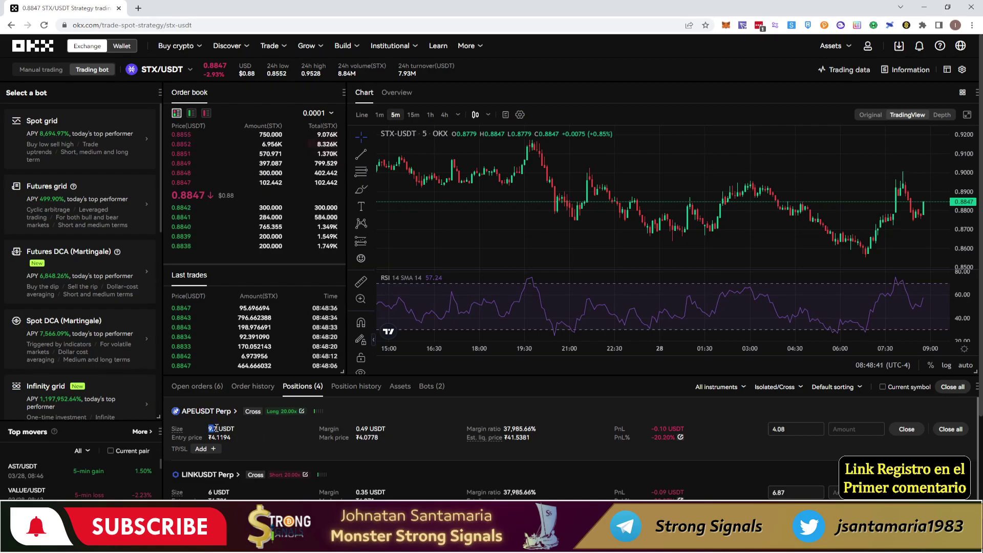
{"action": "scroll", "coordinate": [381, 438], "scroll_direction": "down", "scroll_amount": 1}
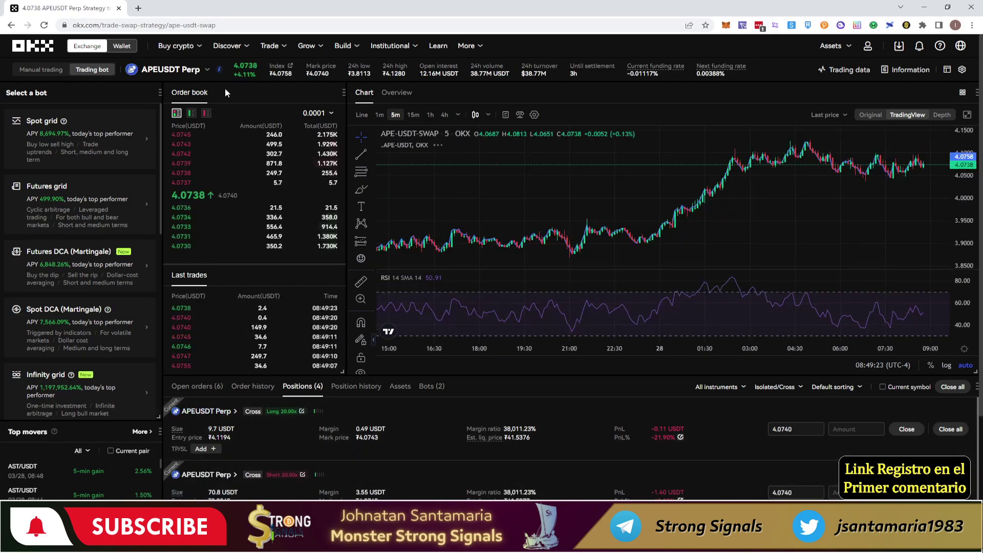
{"action": "mouse_move", "coordinate": [221, 72]}
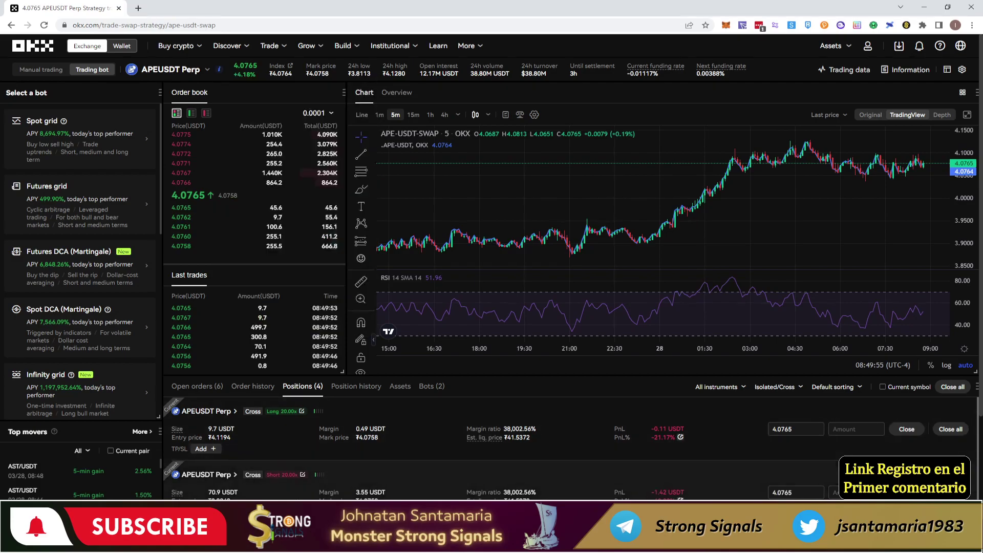
{"action": "scroll", "coordinate": [283, 459], "scroll_direction": "down", "scroll_amount": 1}
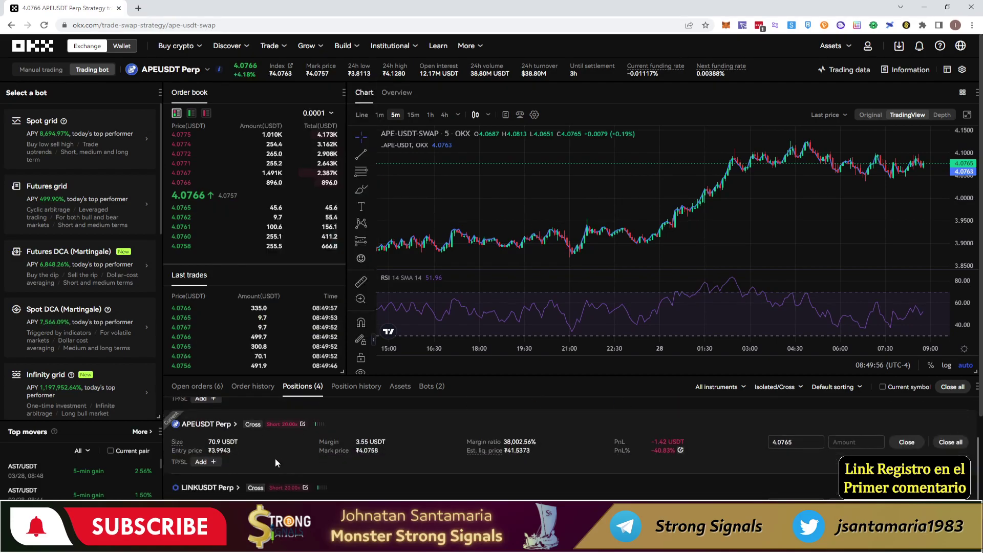
Load the LINKUSDT Perp chart from the positions list and compare the pair's short and long positions
{"action": "left_click", "coordinate": [205, 487]}
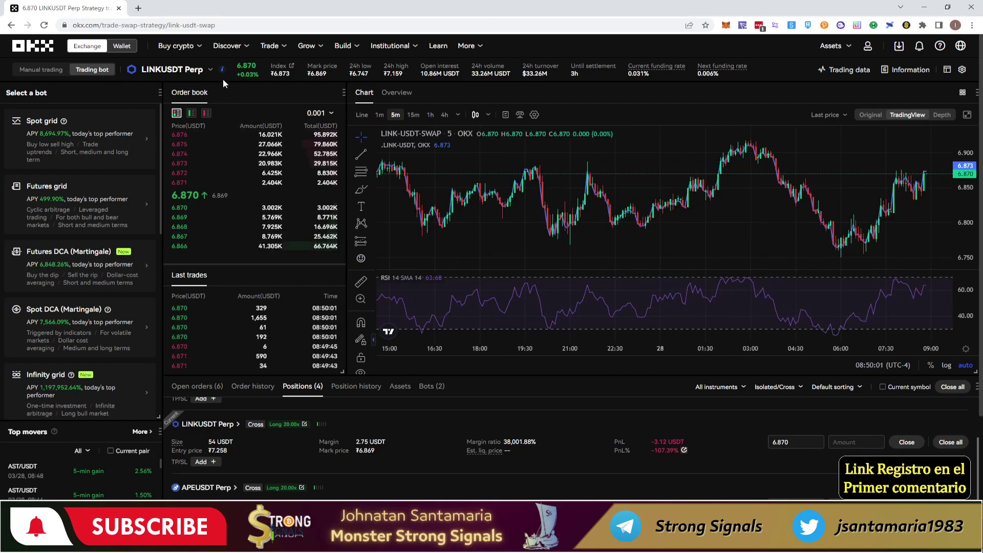
{"action": "mouse_move", "coordinate": [224, 70]}
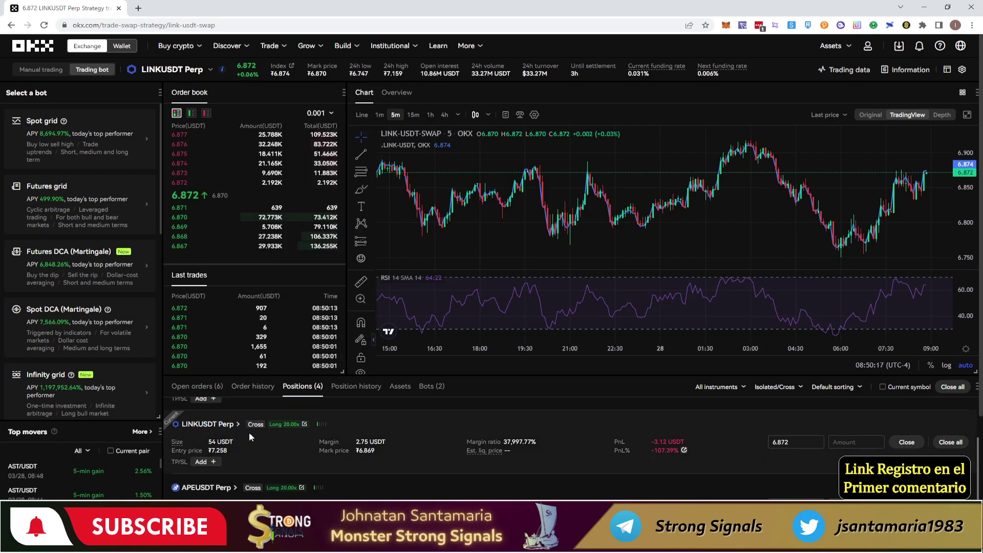
{"action": "scroll", "coordinate": [250, 430], "scroll_direction": "up", "scroll_amount": 2}
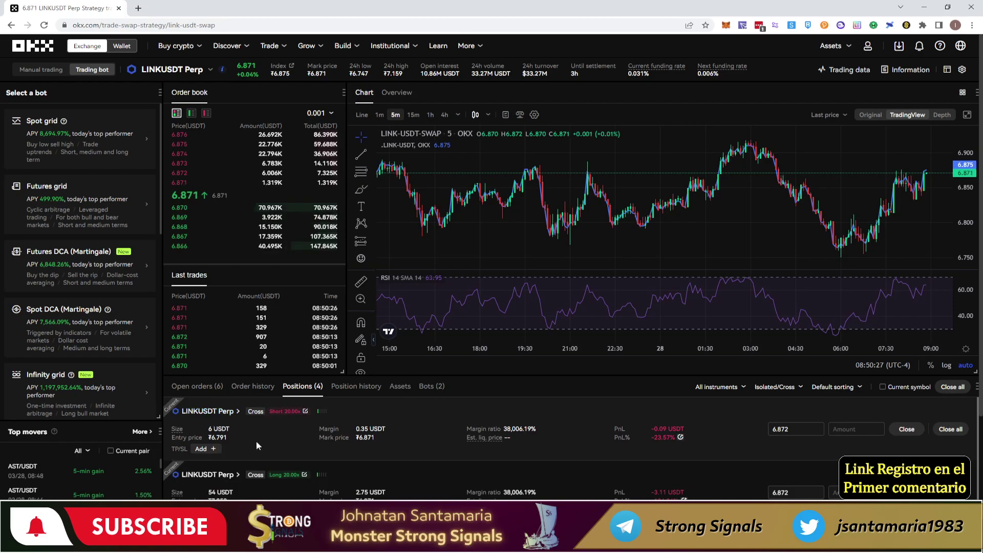
{"action": "scroll", "coordinate": [256, 444], "scroll_direction": "down", "scroll_amount": 1}
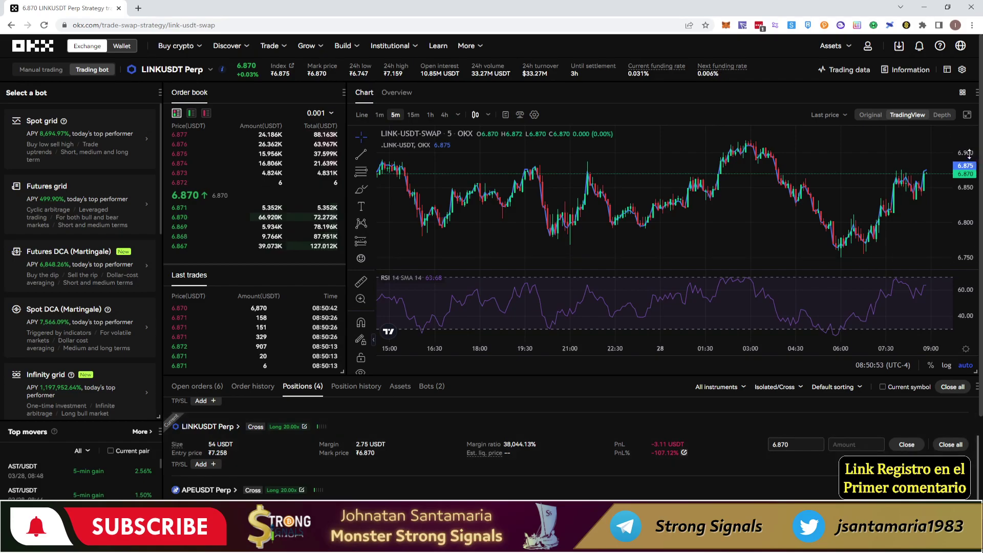
Compress the price scale of the LINKUSDT chart so that a wider price range shows
{"action": "left_click_drag", "start_coordinate": [968, 162], "coordinate": [968, 255]}
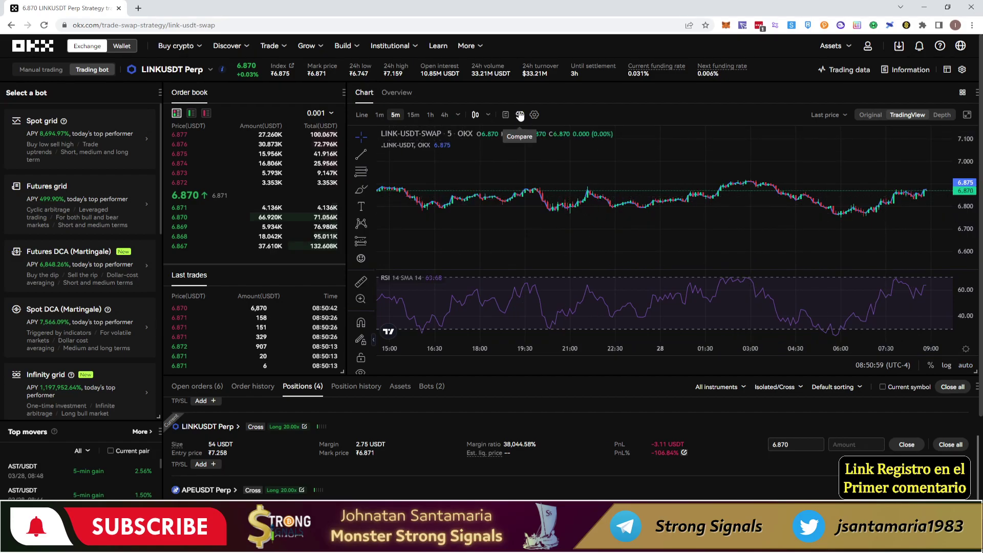
{"action": "mouse_move", "coordinate": [491, 113]}
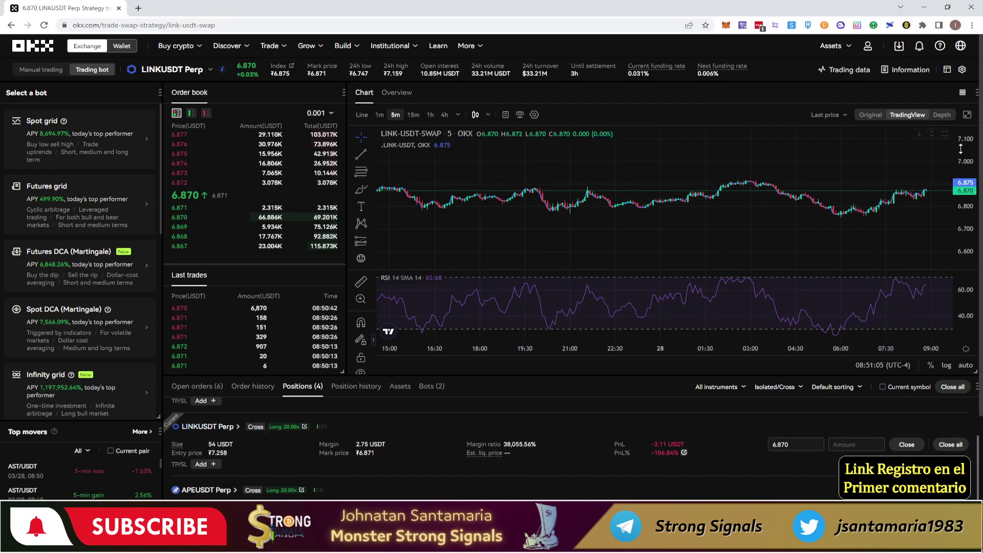
{"action": "left_click_drag", "start_coordinate": [960, 154], "coordinate": [916, 220]}
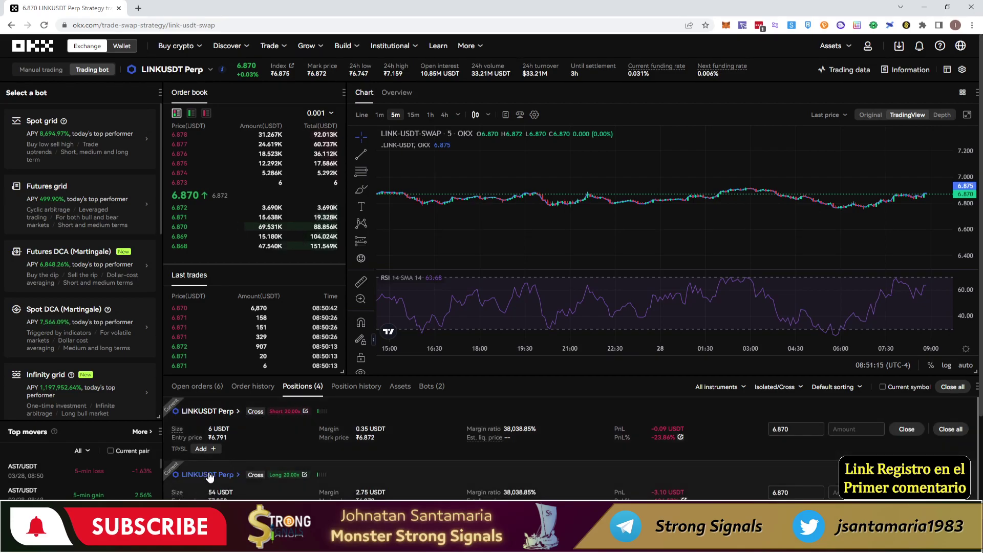
Review the remaining positions, load the APEUSDT Perp chart, and shift and compress it to show more room around the price
{"action": "scroll", "coordinate": [285, 463], "scroll_direction": "down", "scroll_amount": 1}
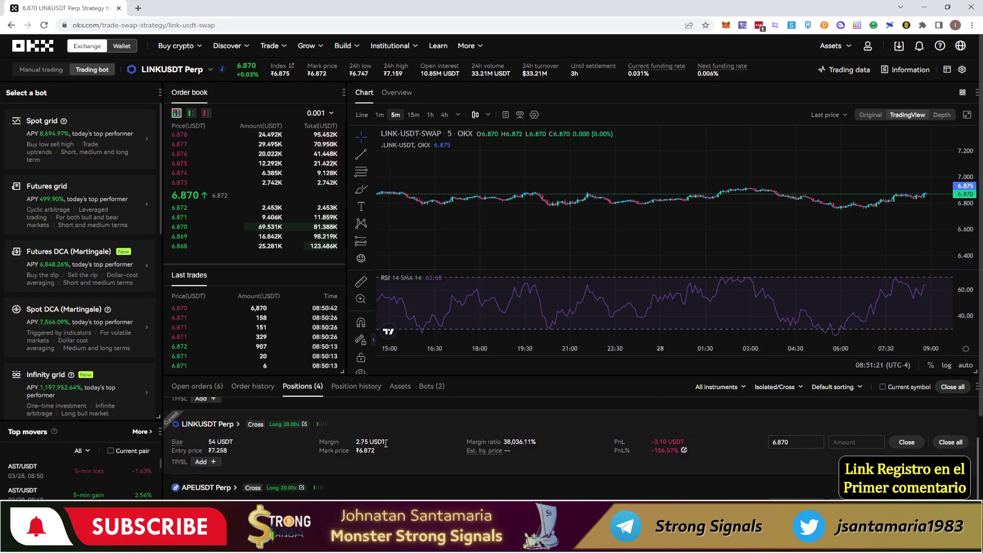
{"action": "scroll", "coordinate": [388, 441], "scroll_direction": "down", "scroll_amount": 2}
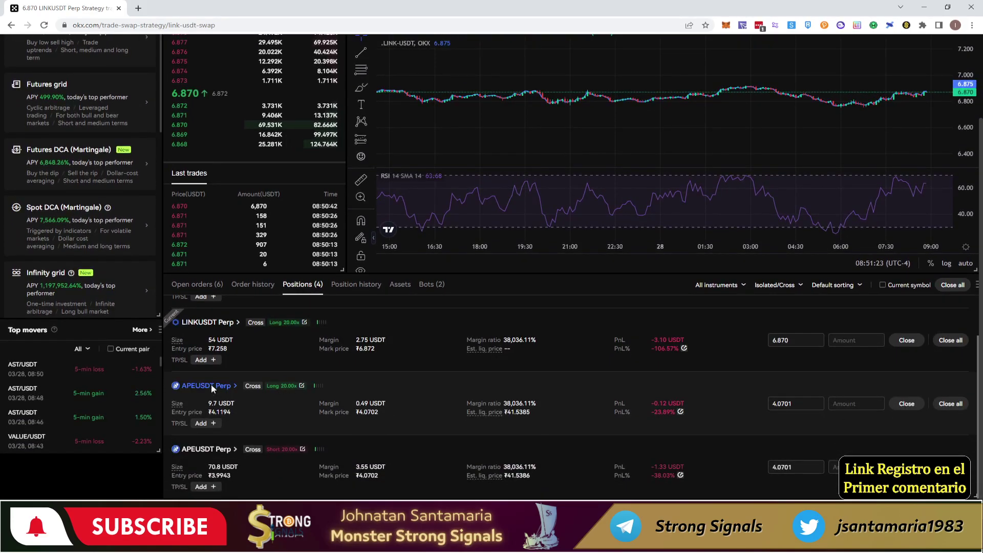
{"action": "left_click", "coordinate": [211, 385]}
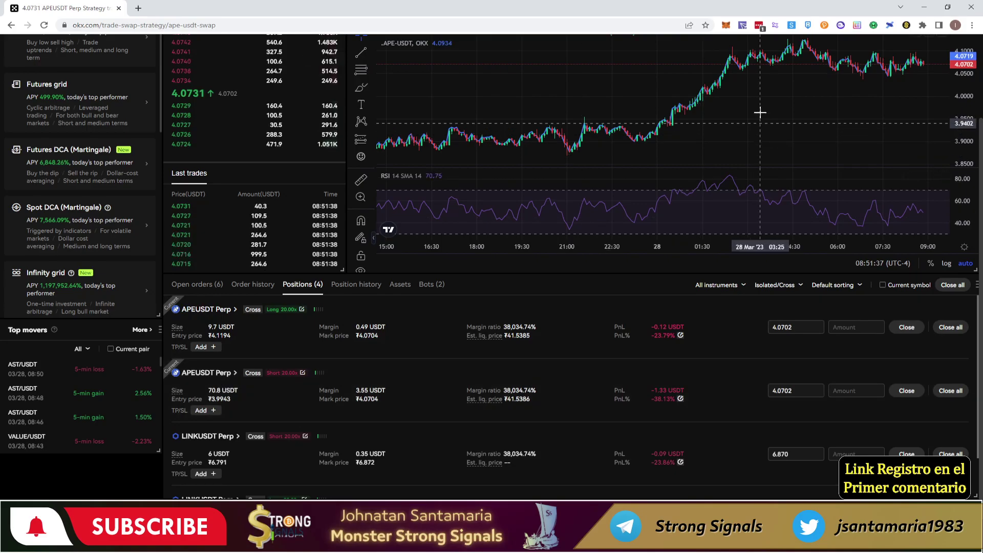
{"action": "scroll", "coordinate": [760, 112], "scroll_direction": "right", "scroll_amount": 3}
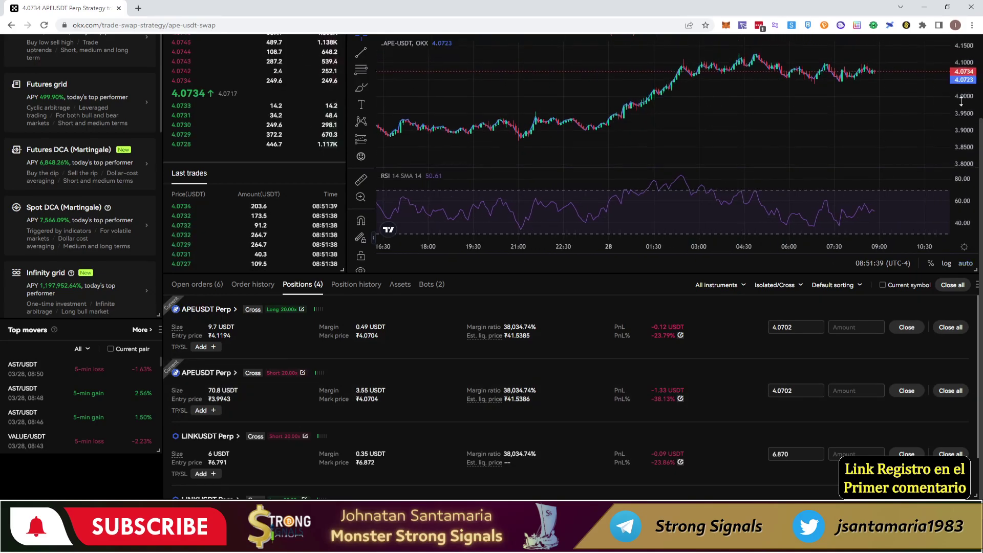
{"action": "scroll", "coordinate": [794, 131], "scroll_direction": "right", "scroll_amount": 1}
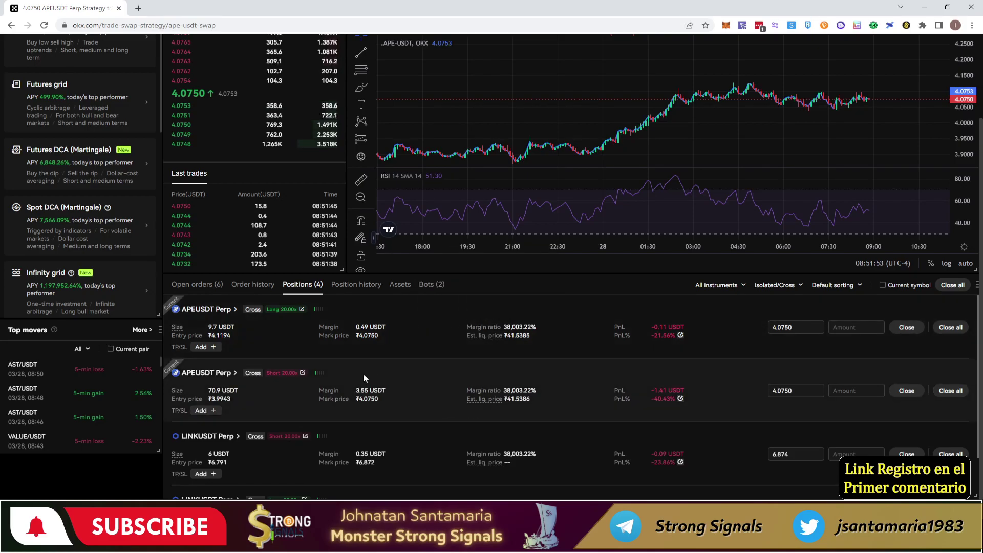
Open the position history and examine the PnL of the closed APEUSDT long with 69.1 USDT opened
{"action": "left_click", "coordinate": [358, 292]}
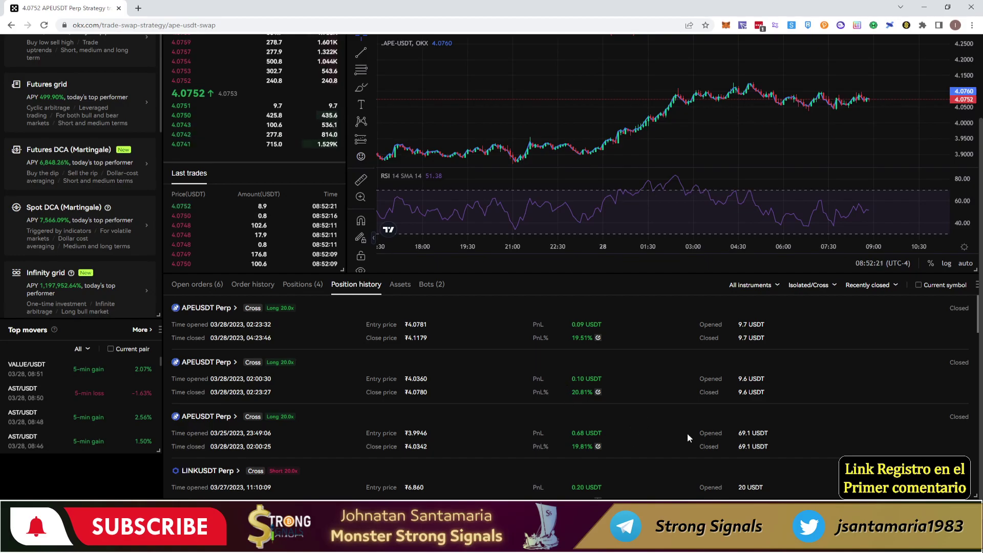
{"action": "left_click_drag", "start_coordinate": [572, 434], "coordinate": [585, 436]}
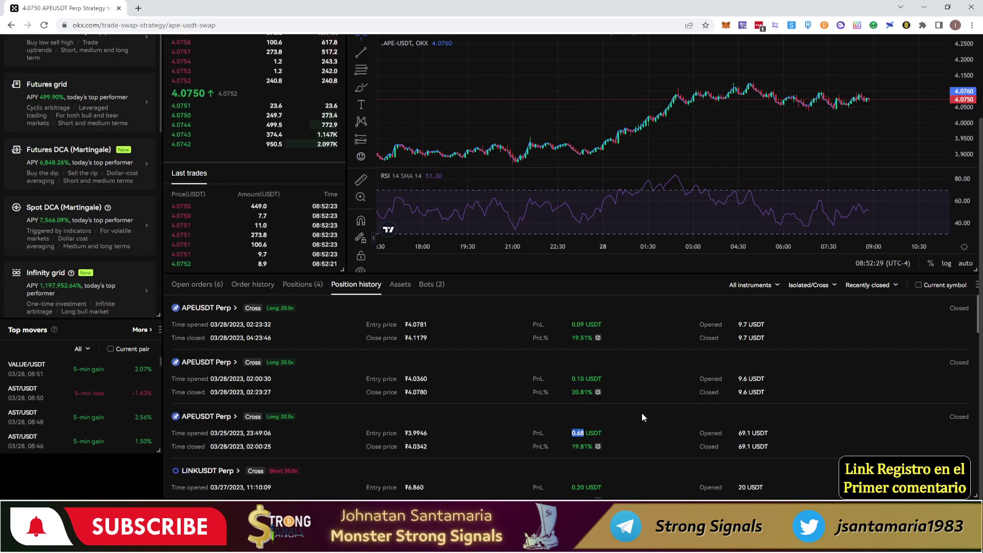
{"action": "scroll", "coordinate": [630, 355], "scroll_direction": "up", "scroll_amount": 2}
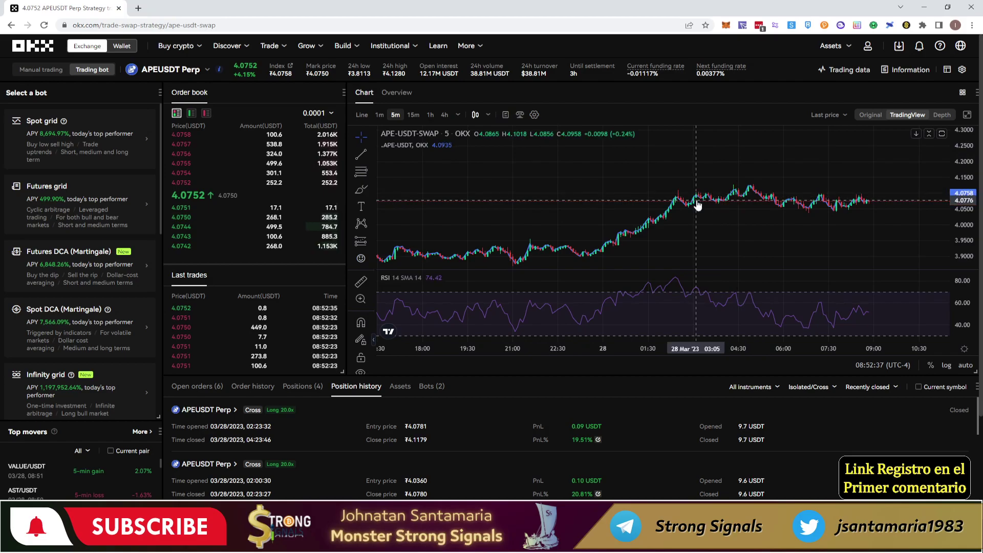
Reload the APEUSDT chart by changing to the Original view and back to TradingView, and compress its price scale
{"action": "left_click", "coordinate": [870, 115]}
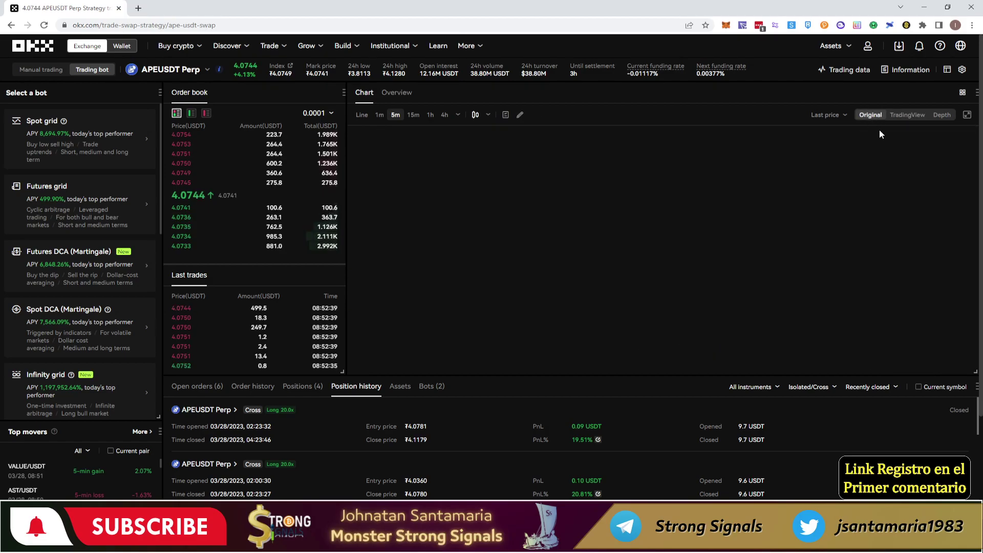
{"action": "left_click", "coordinate": [908, 116]}
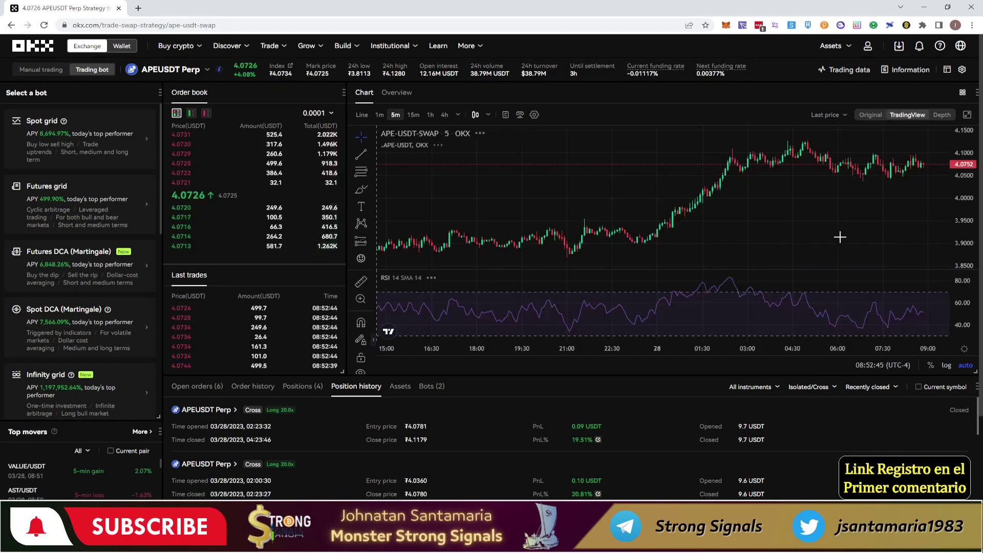
{"action": "left_click_drag", "start_coordinate": [953, 184], "coordinate": [952, 261]}
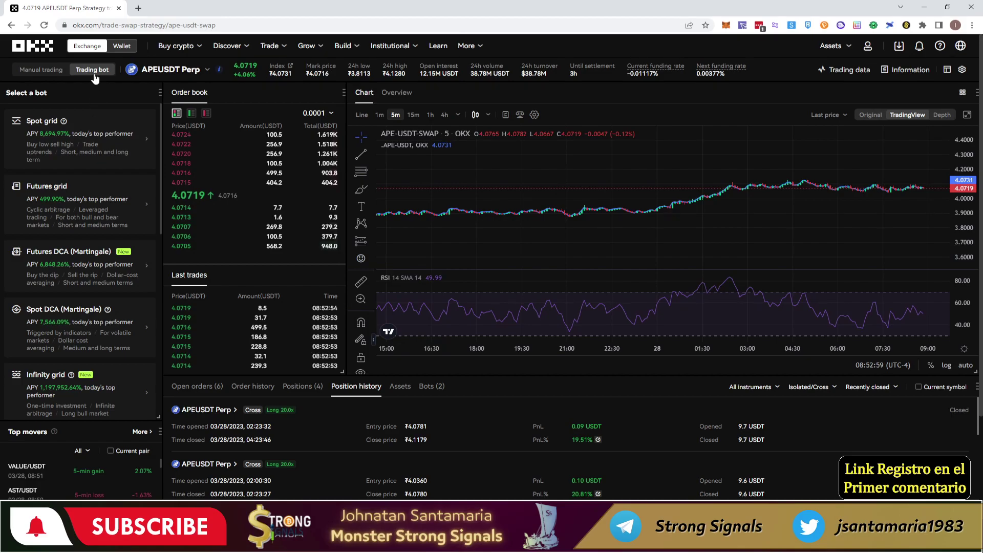
Switch back to the Setting Robot Follow Capital sheet in Excel
{"action": "left_click", "coordinate": [73, 270]}
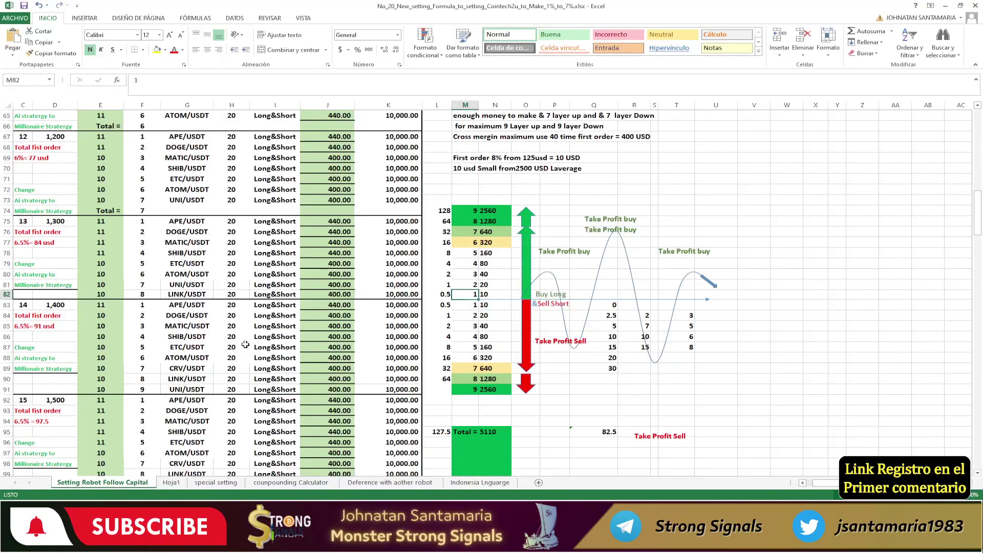
Look through the larger capital tiers in the coin list and select SAND/USDT in the 5,000 tier
{"action": "left_click", "coordinate": [190, 316]}
{"action": "scroll", "coordinate": [233, 356], "scroll_direction": "down", "scroll_amount": 3}
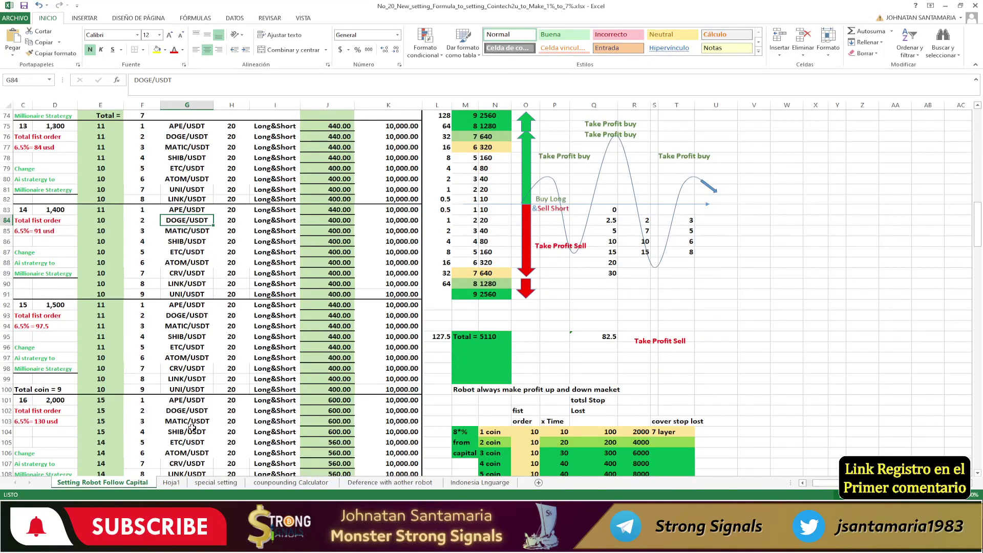
{"action": "scroll", "coordinate": [195, 417], "scroll_direction": "down", "scroll_amount": 2}
{"action": "scroll", "coordinate": [204, 375], "scroll_direction": "down", "scroll_amount": 1}
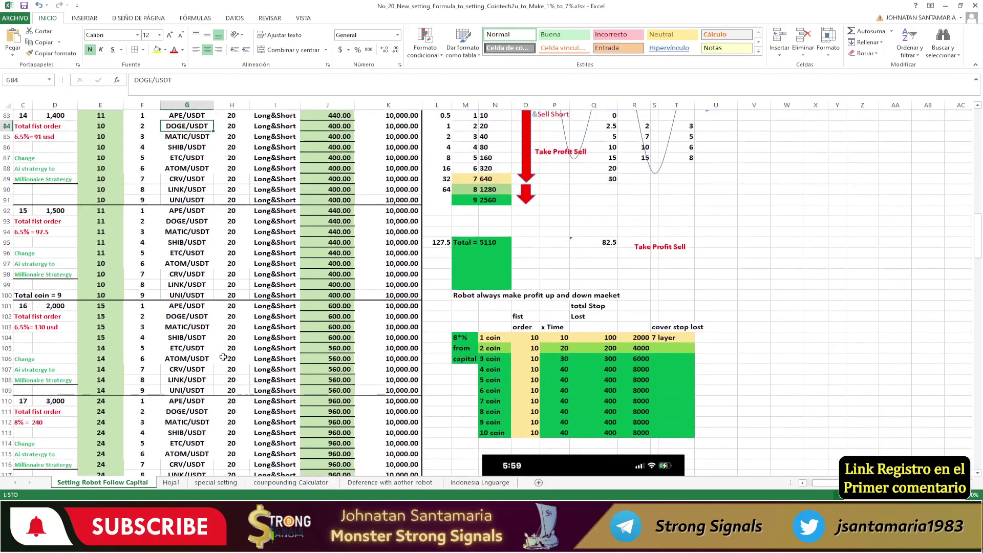
{"action": "scroll", "coordinate": [212, 389], "scroll_direction": "down", "scroll_amount": 7}
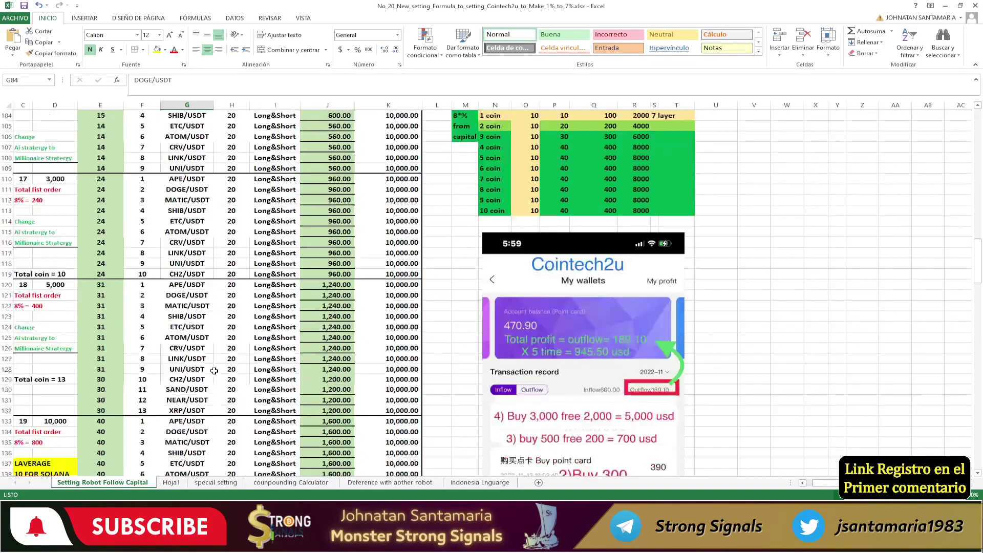
{"action": "left_click", "coordinate": [176, 390]}
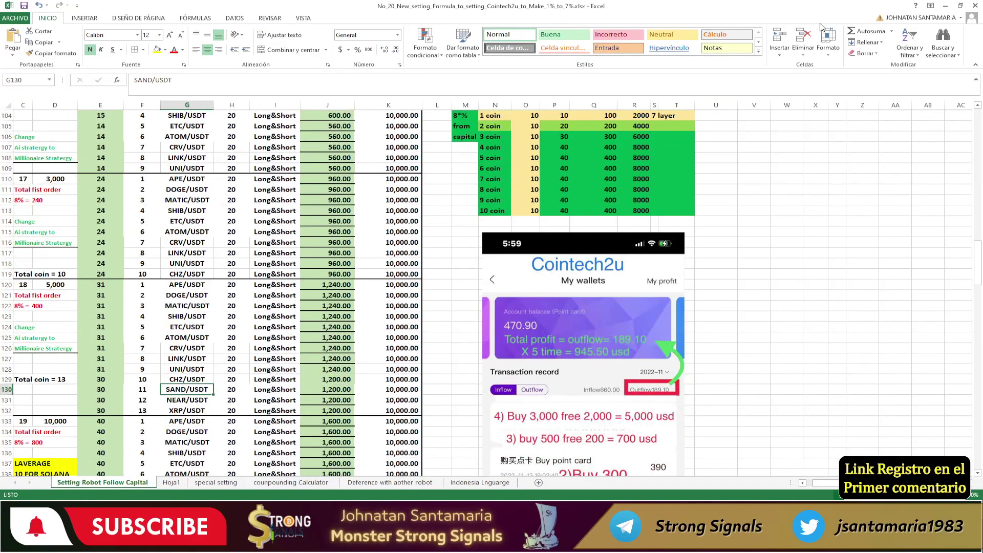
Switch to OKX, search the trading pairs for "sand" and load the SANDUSDT Perp for the DCA bot
{"action": "left_click", "coordinate": [946, 5]}
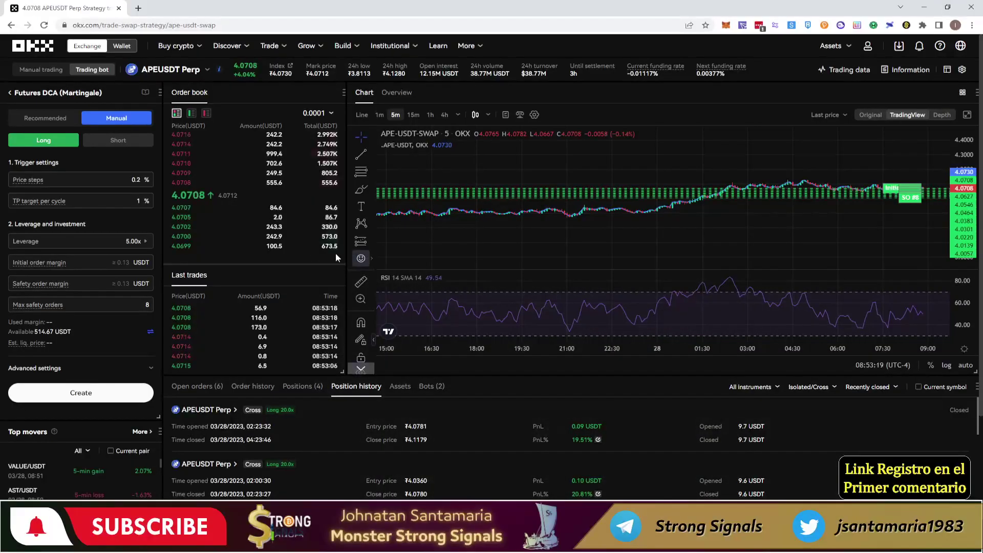
{"action": "left_click", "coordinate": [191, 75]}
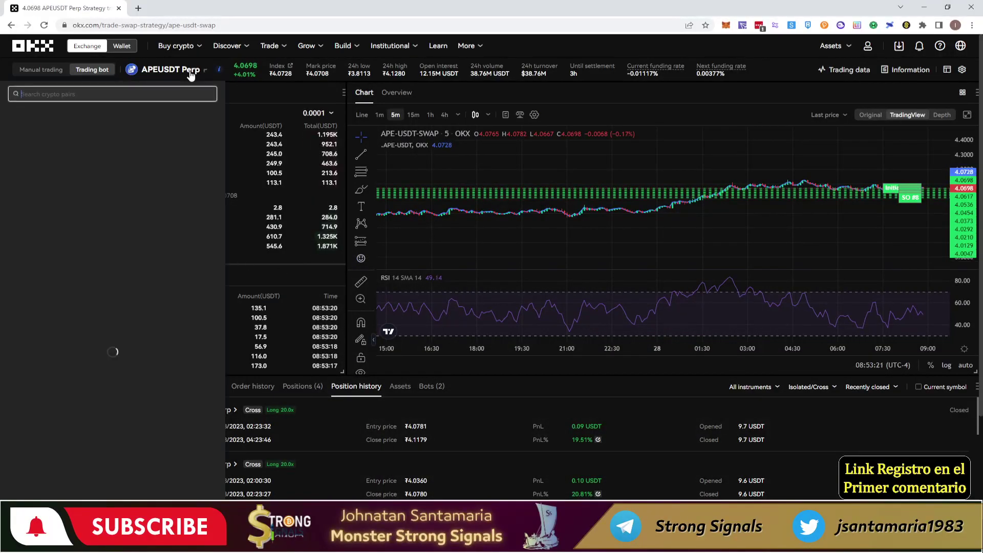
{"action": "type", "text": "sand"}
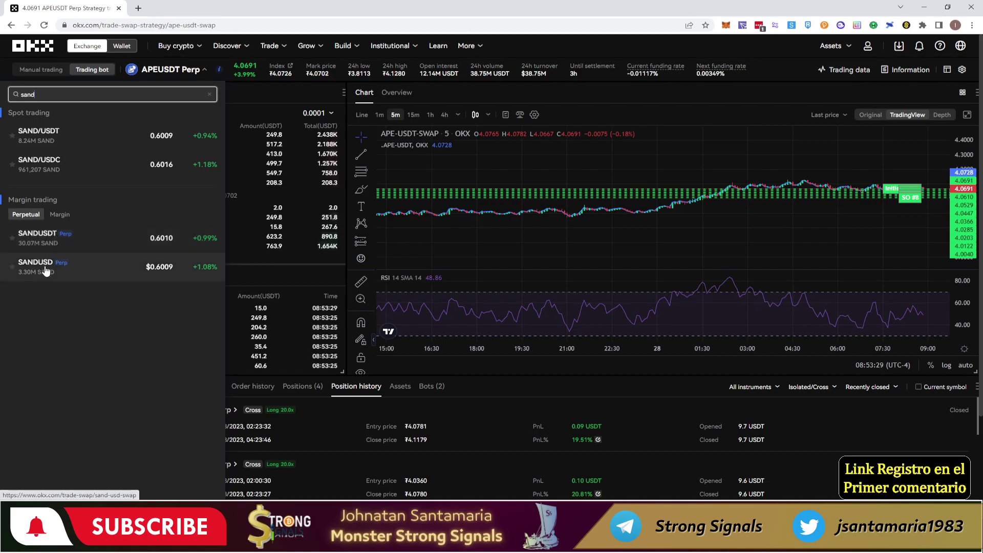
{"action": "left_click", "coordinate": [46, 236]}
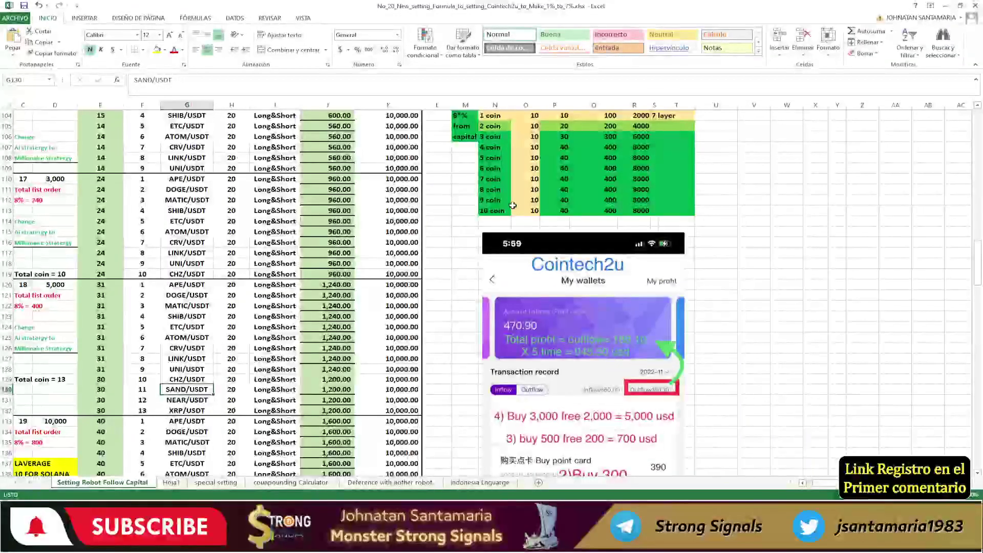
In the Excel layer table, examine the first layer below the entry line and the second layer's margin formula
{"action": "scroll", "coordinate": [516, 208], "scroll_direction": "up", "scroll_amount": 4}
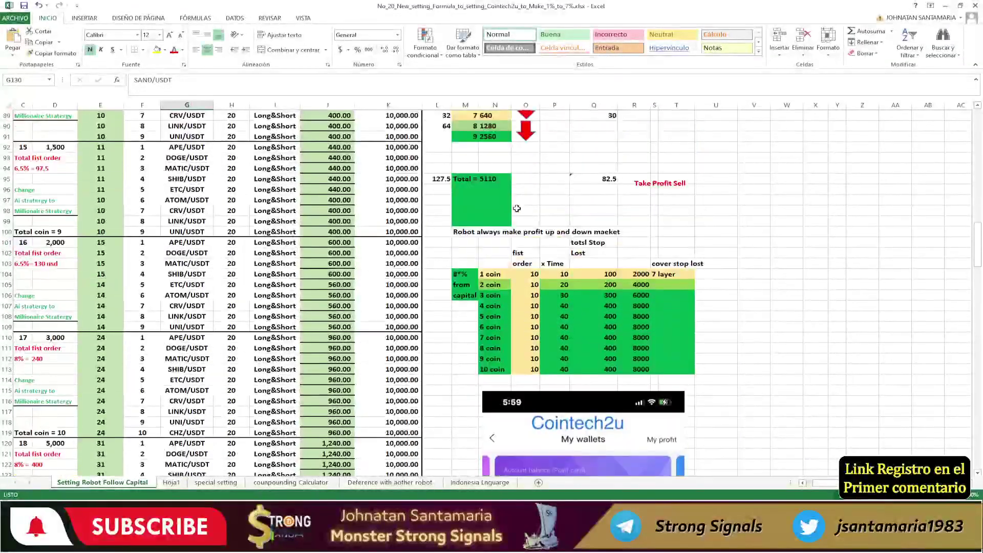
{"action": "scroll", "coordinate": [517, 209], "scroll_direction": "up", "scroll_amount": 8}
{"action": "left_click", "coordinate": [475, 305]}
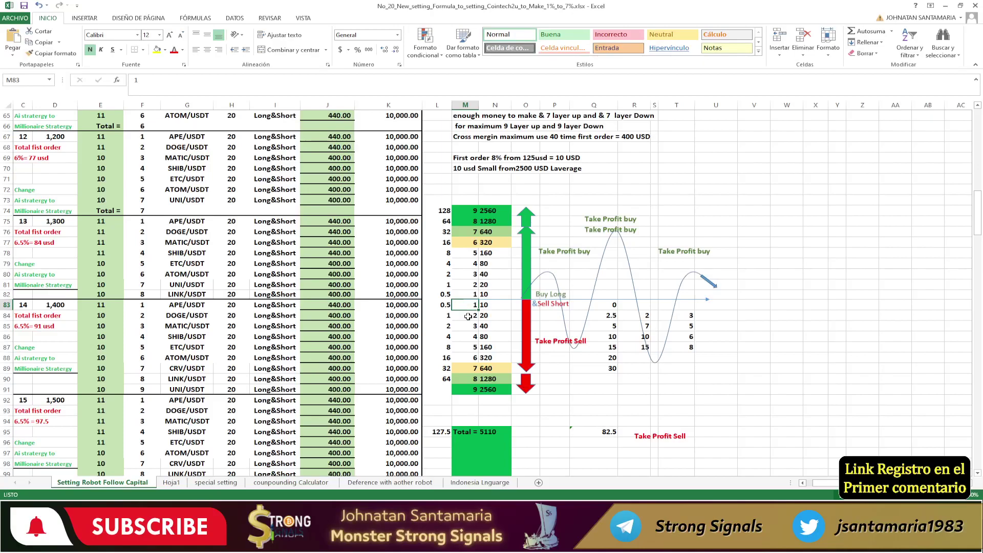
{"action": "left_click", "coordinate": [447, 316]}
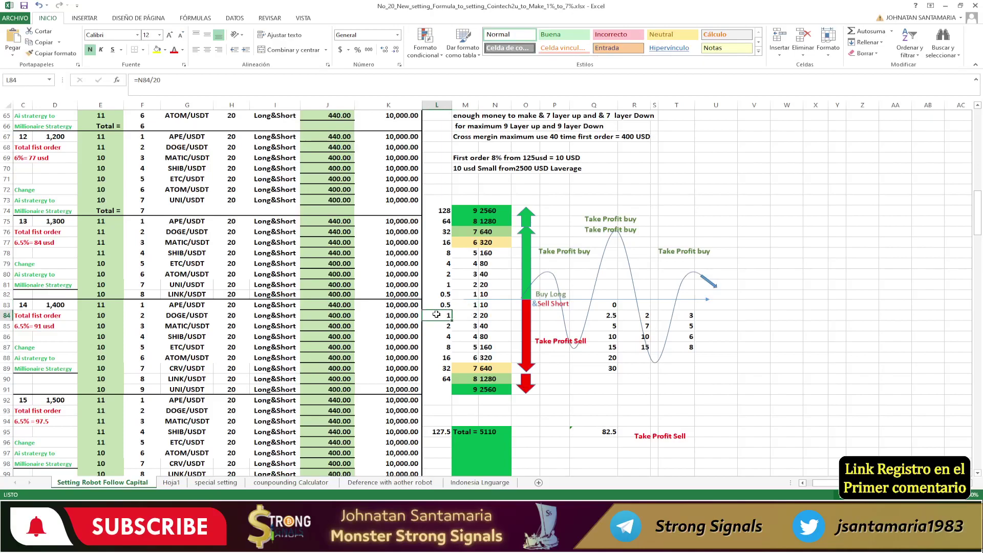
Switch to OKX and set the SANDUSDT Futures DCA bot's price steps to 1% and its leverage to 20x
{"action": "key", "text": "alt+Tab"}
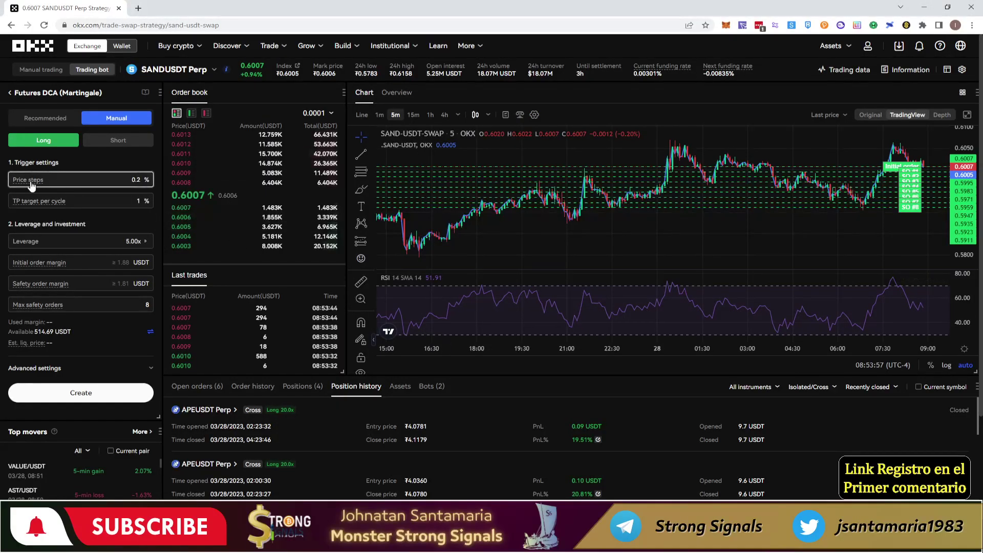
{"action": "mouse_move", "coordinate": [33, 182]}
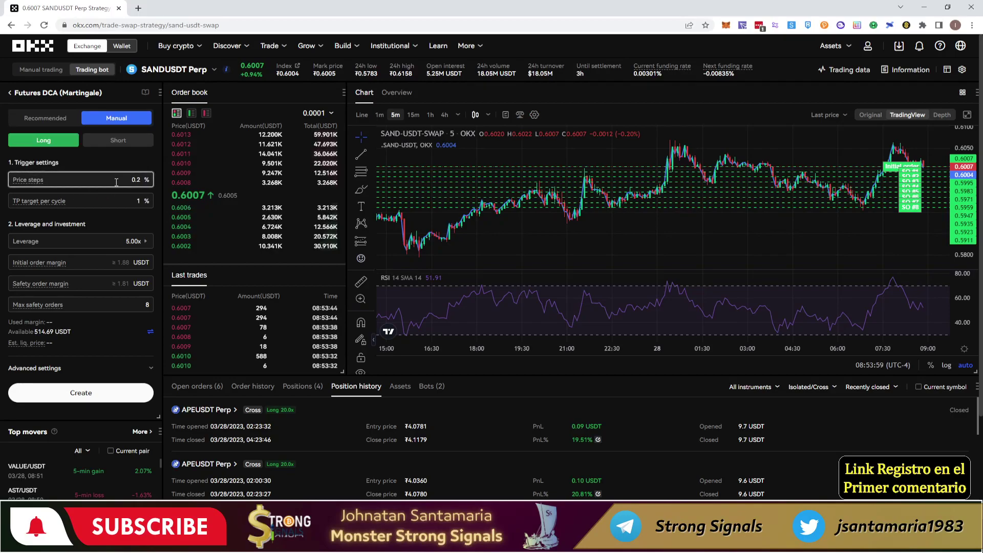
{"action": "double_click", "coordinate": [139, 179]}
{"action": "type", "text": "1"}
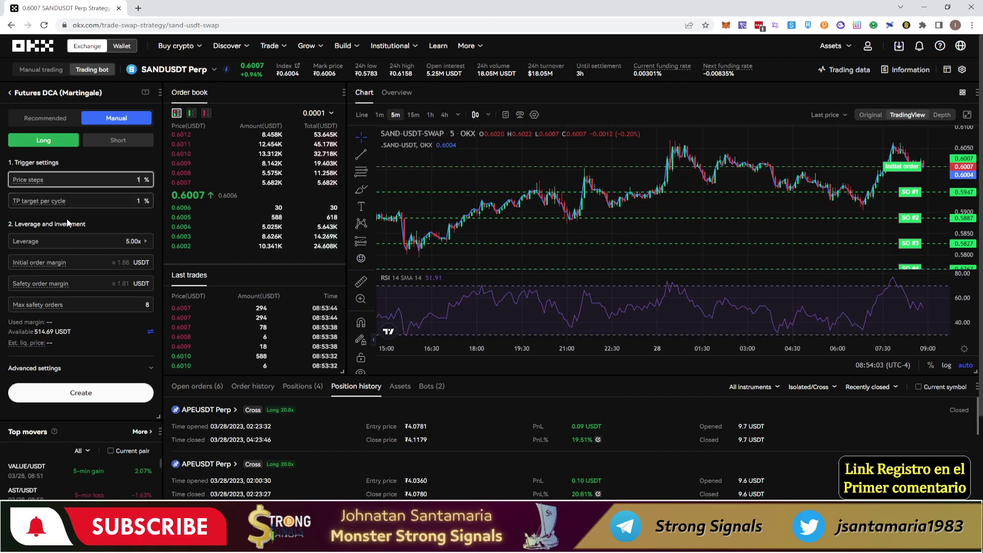
{"action": "left_click", "coordinate": [146, 241]}
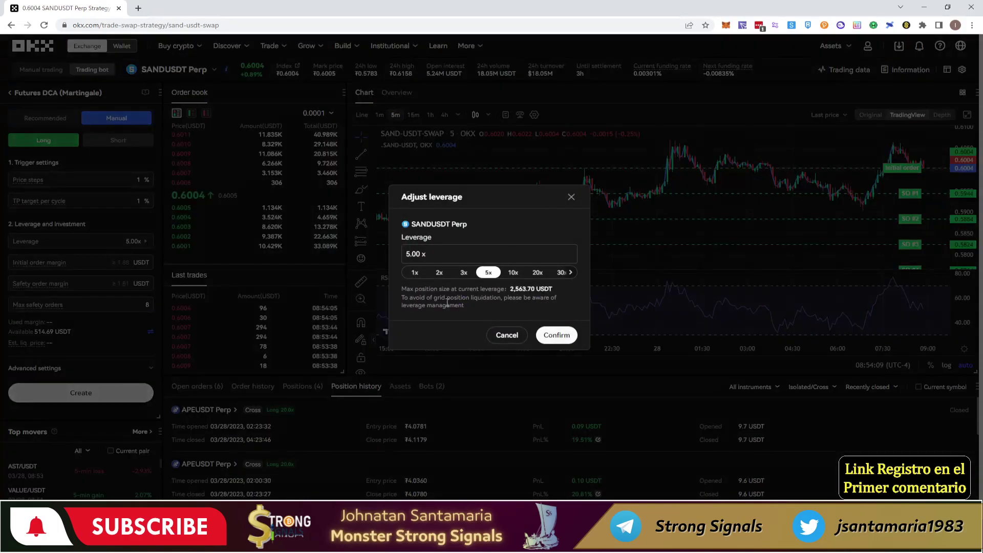
{"action": "left_click", "coordinate": [544, 279]}
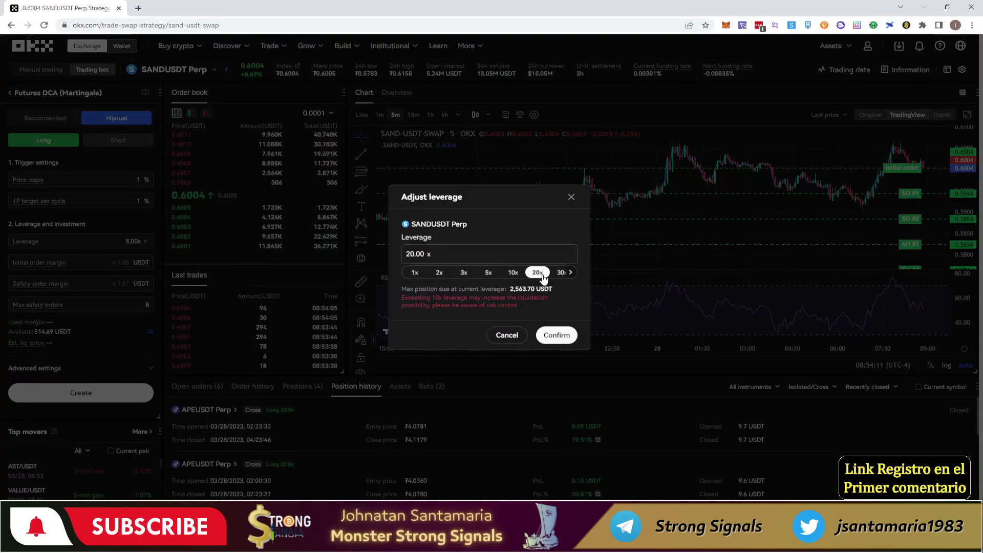
{"action": "left_click", "coordinate": [553, 334]}
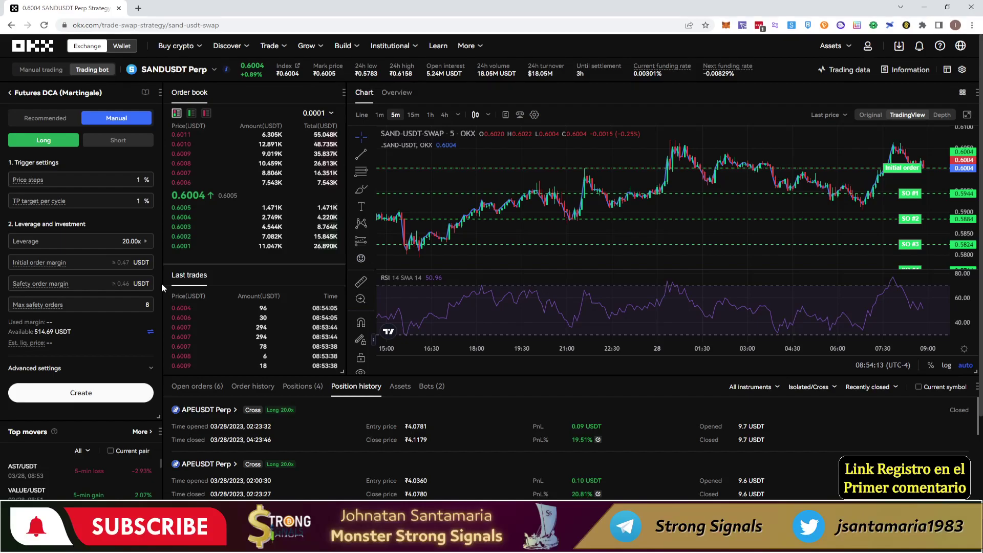
Check the first layer's order size in Excel and set the bot's initial order margin to 0.5 USDT in OKX
{"action": "left_click", "coordinate": [116, 262]}
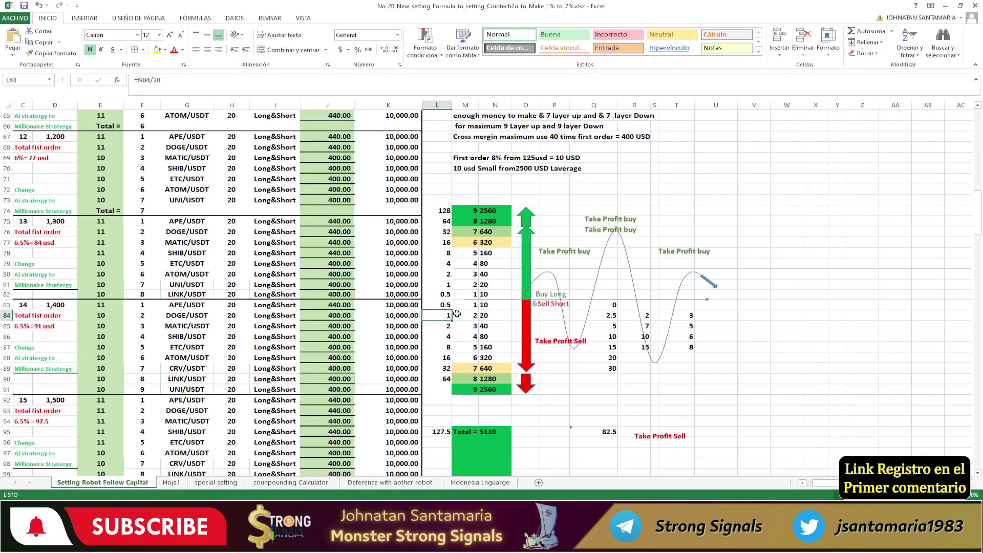
{"action": "left_click", "coordinate": [485, 306]}
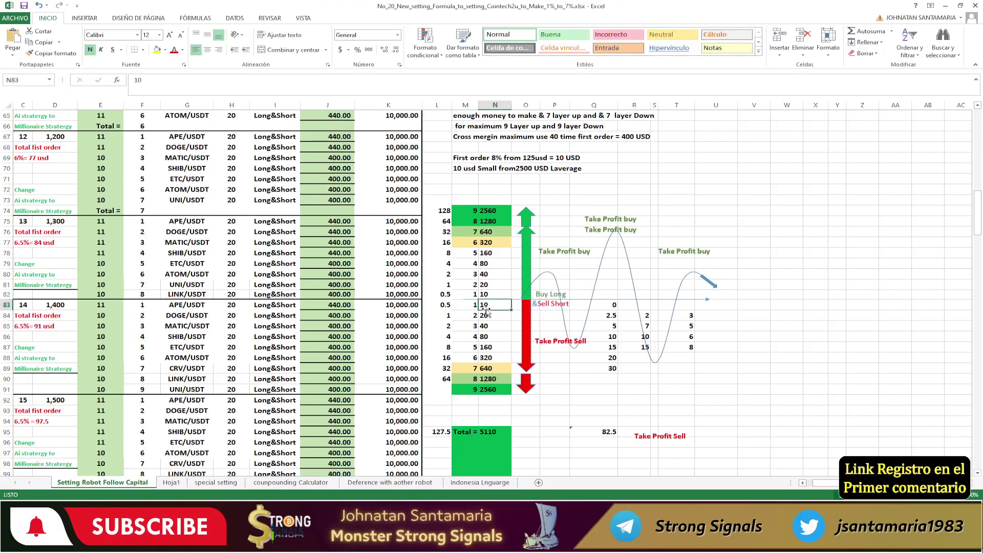
{"action": "key", "text": "alt+Tab"}
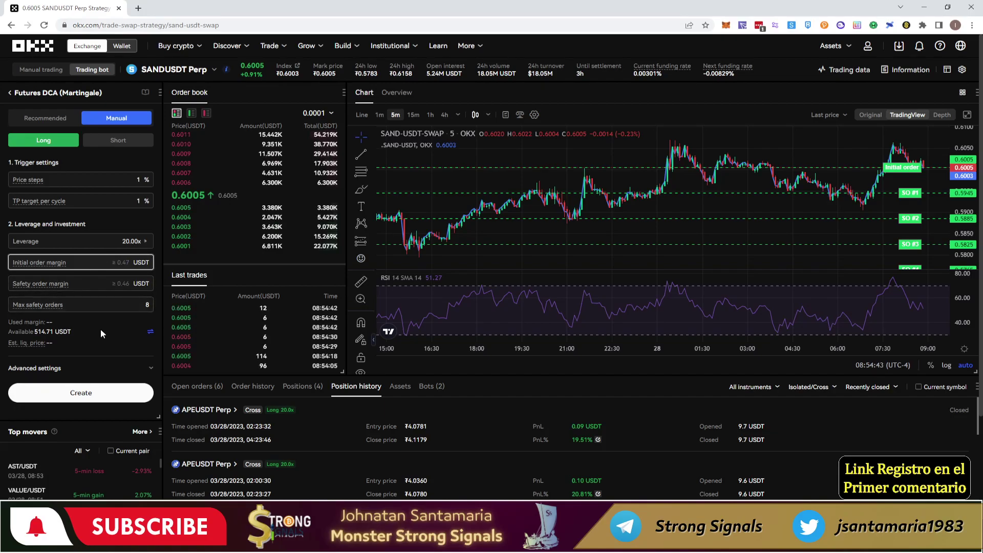
{"action": "type", "text": "0.5"}
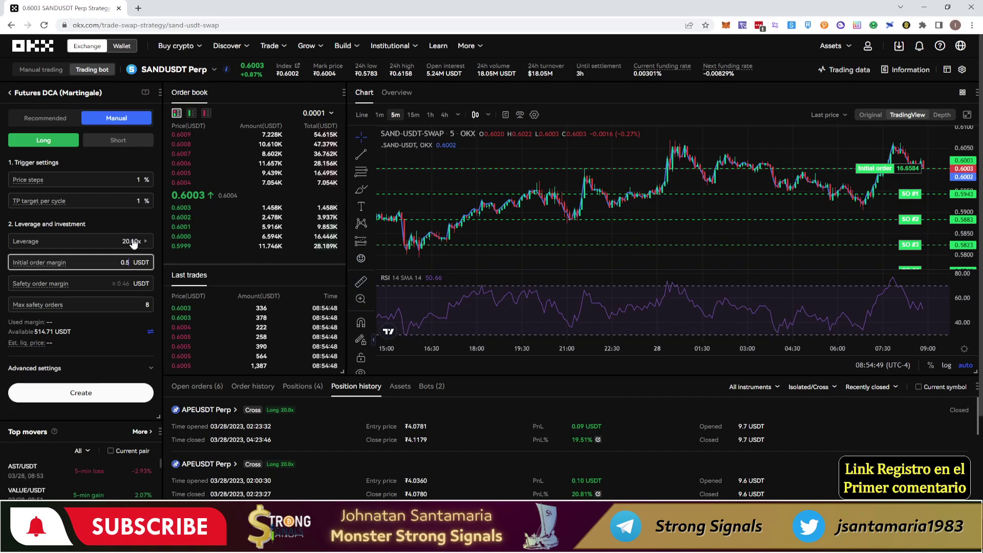
{"action": "left_click", "coordinate": [102, 264]}
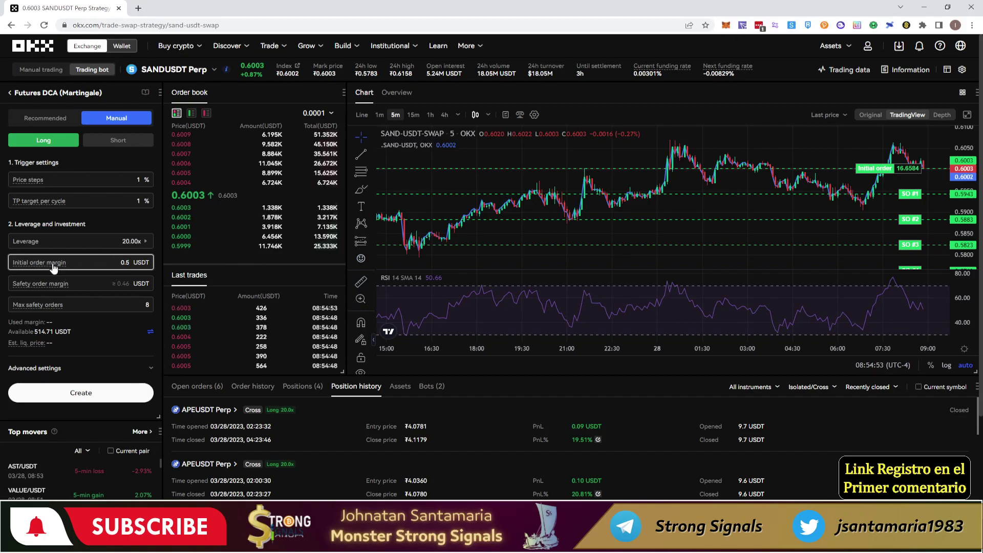
{"action": "mouse_move", "coordinate": [53, 267]}
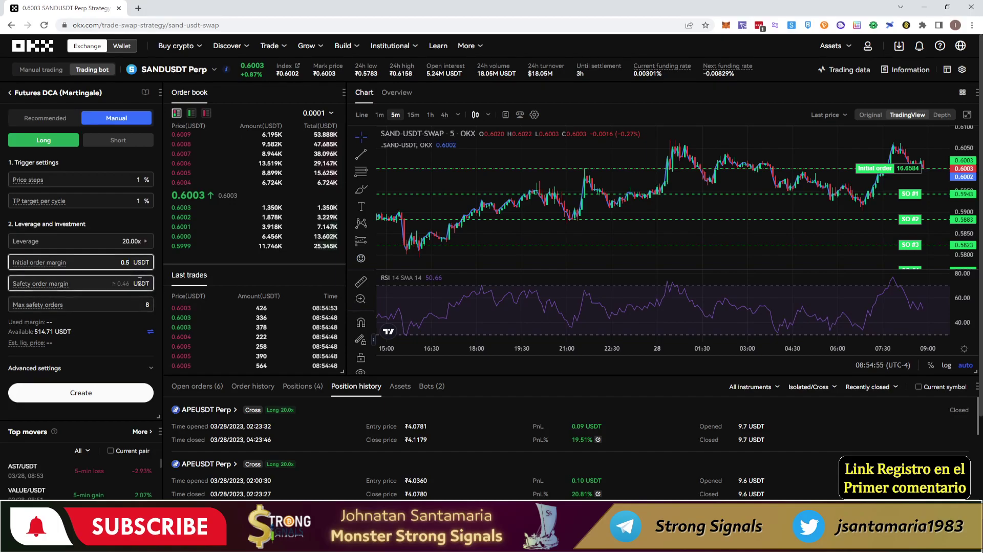
Recheck the first long layer in the Excel table and set the bot's safety order margin to 1 USDT in OKX
{"action": "key", "text": "alt+Tab"}
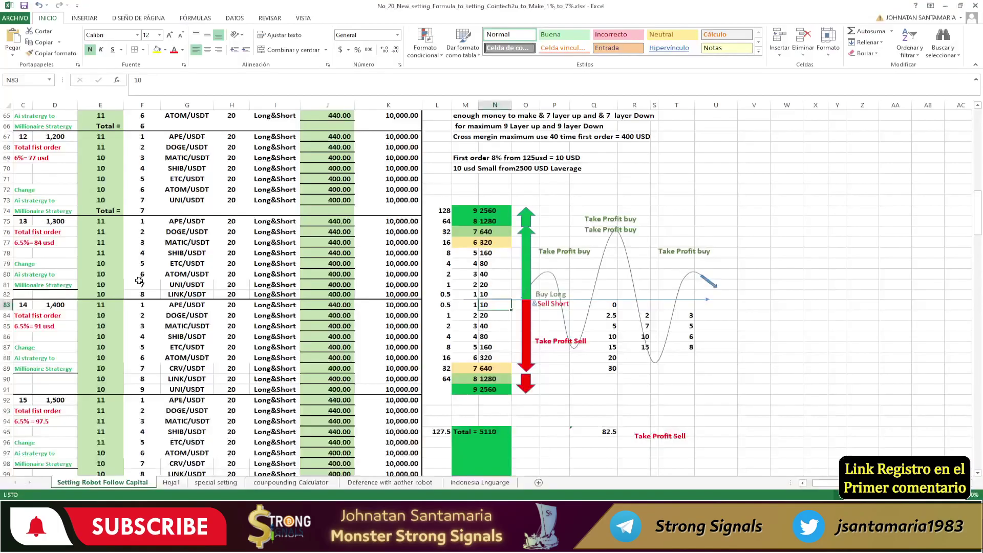
{"action": "left_click", "coordinate": [485, 294]}
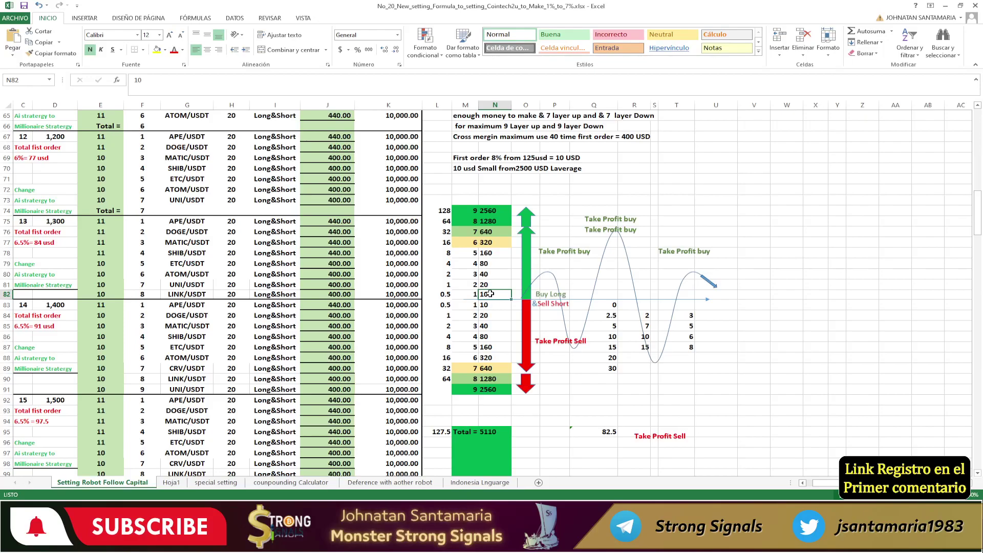
{"action": "key", "text": "alt+Tab"}
{"action": "left_click", "coordinate": [120, 262]}
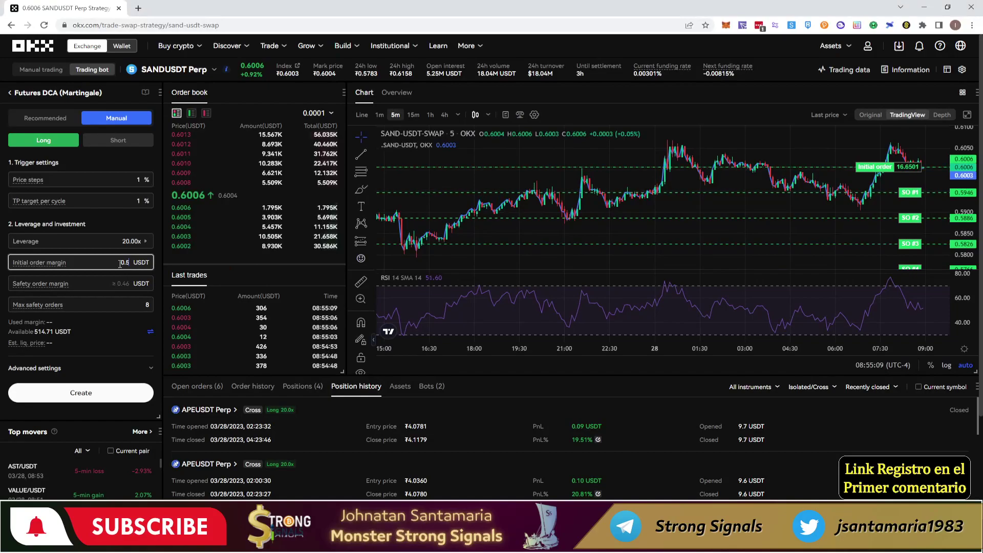
{"action": "left_click", "coordinate": [121, 284]}
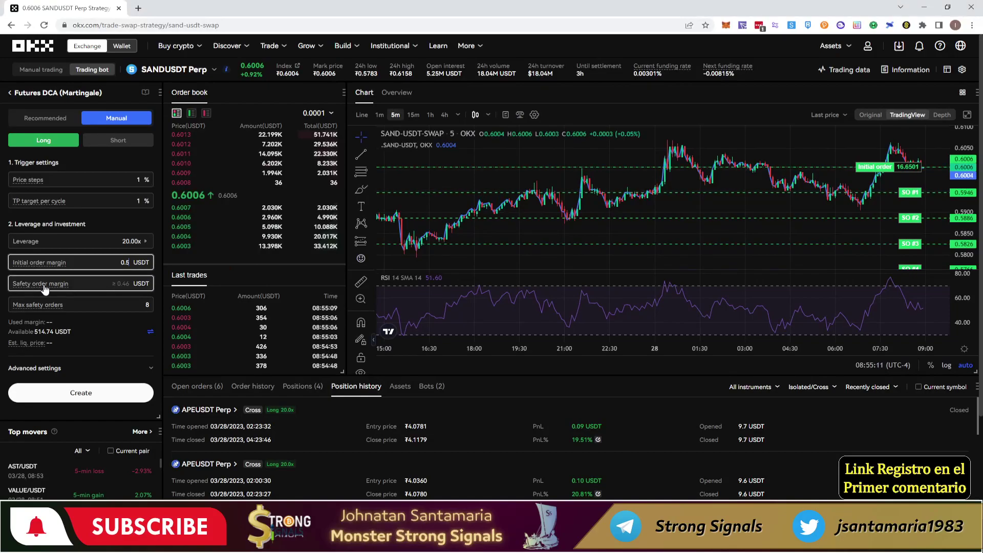
{"action": "mouse_move", "coordinate": [56, 284]}
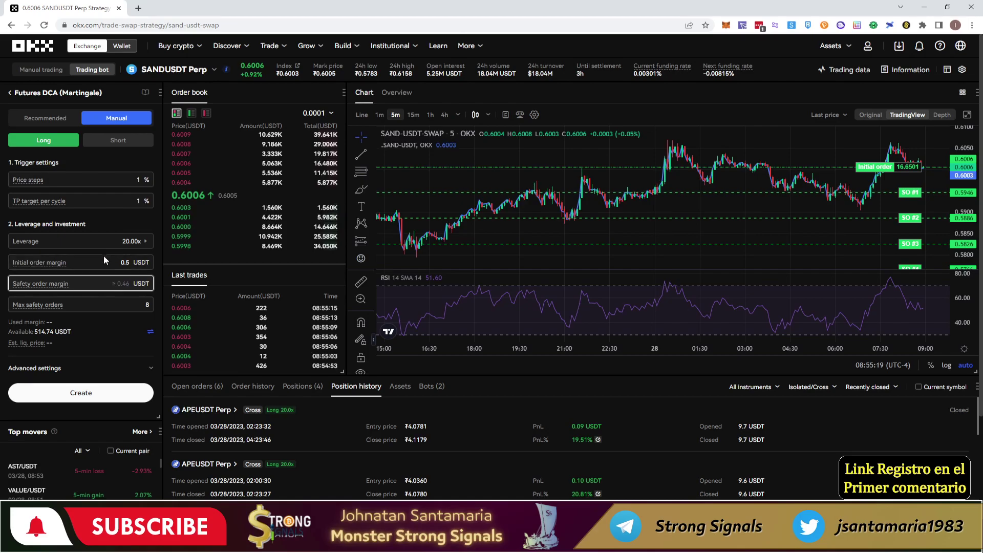
{"action": "type", "text": "1"}
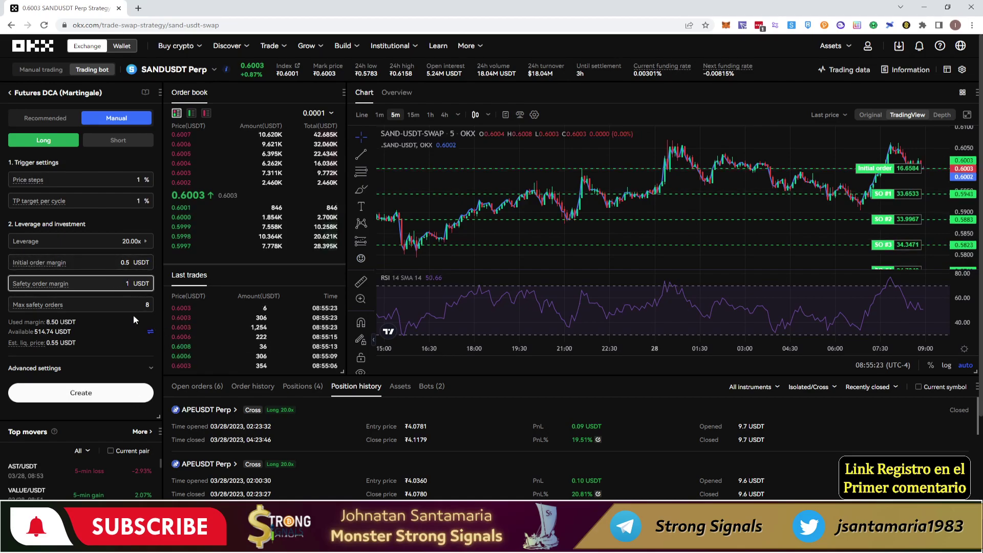
Review layers 2 to 8 below the entry line in Excel and set the bot's max safety orders to 7 in OKX
{"action": "key", "text": "alt+Tab"}
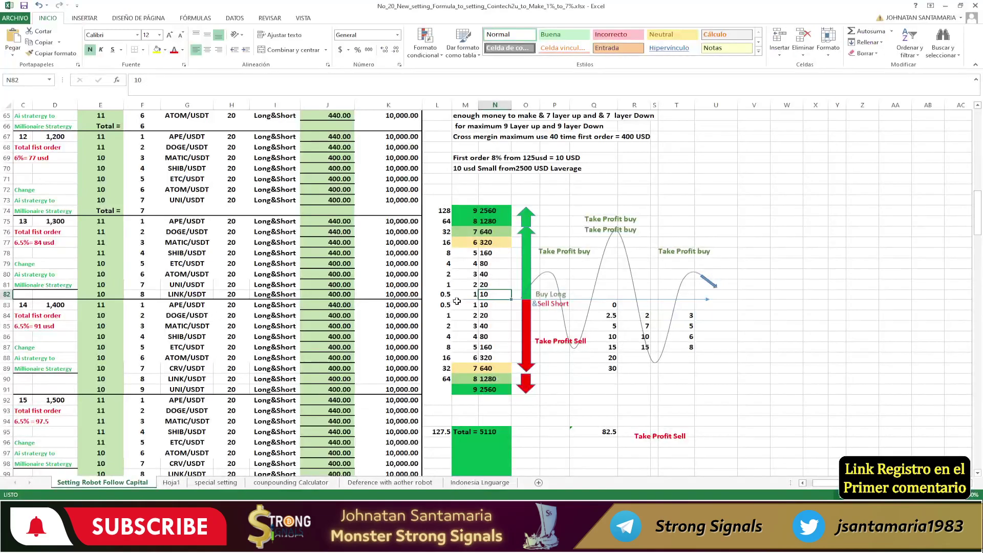
{"action": "left_click", "coordinate": [480, 305]}
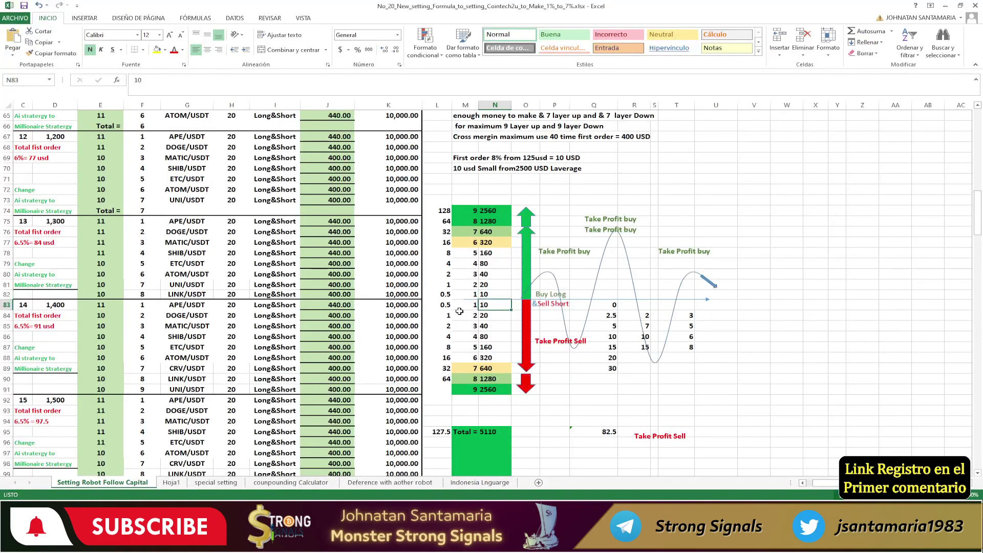
{"action": "left_click_drag", "start_coordinate": [448, 317], "coordinate": [448, 357]}
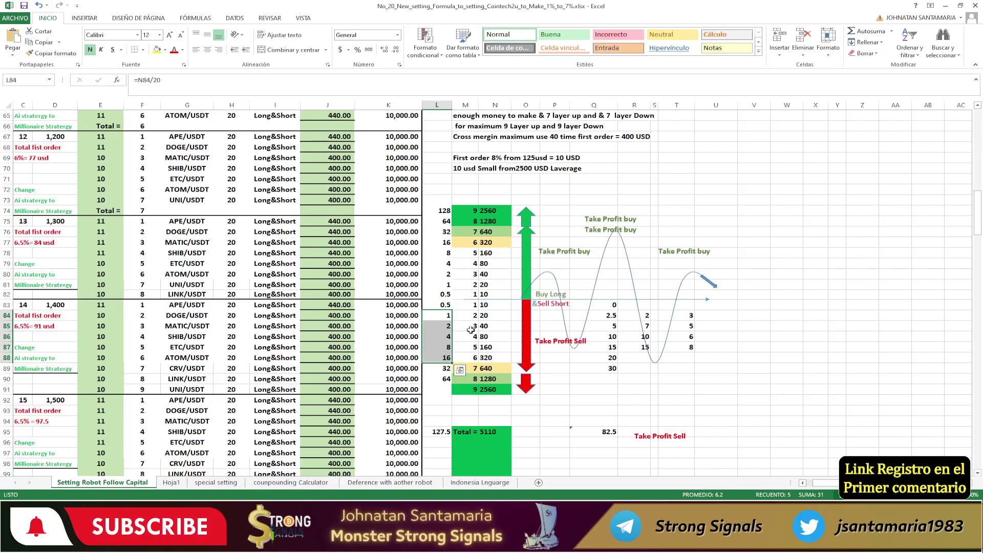
{"action": "left_click_drag", "start_coordinate": [470, 316], "coordinate": [467, 380]}
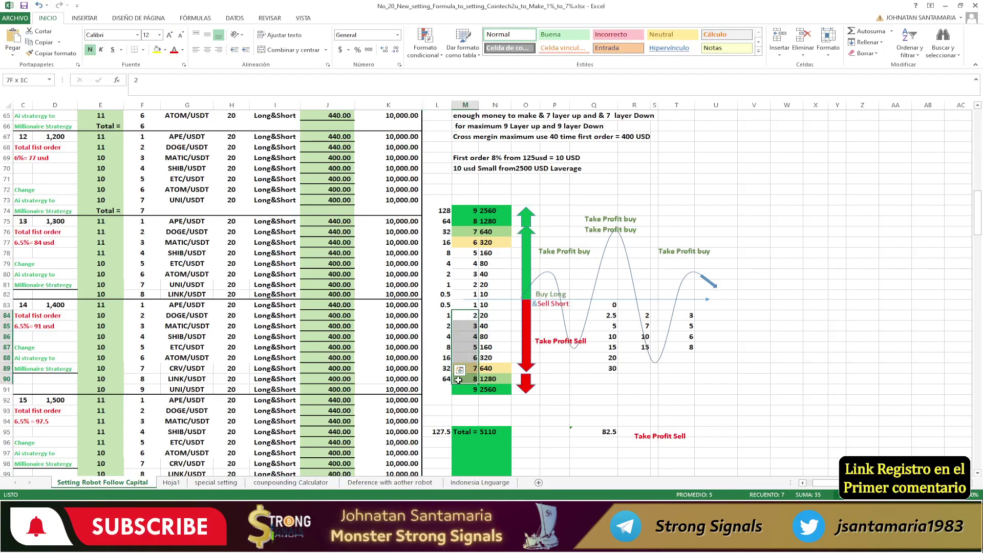
{"action": "key", "text": "alt+Tab"}
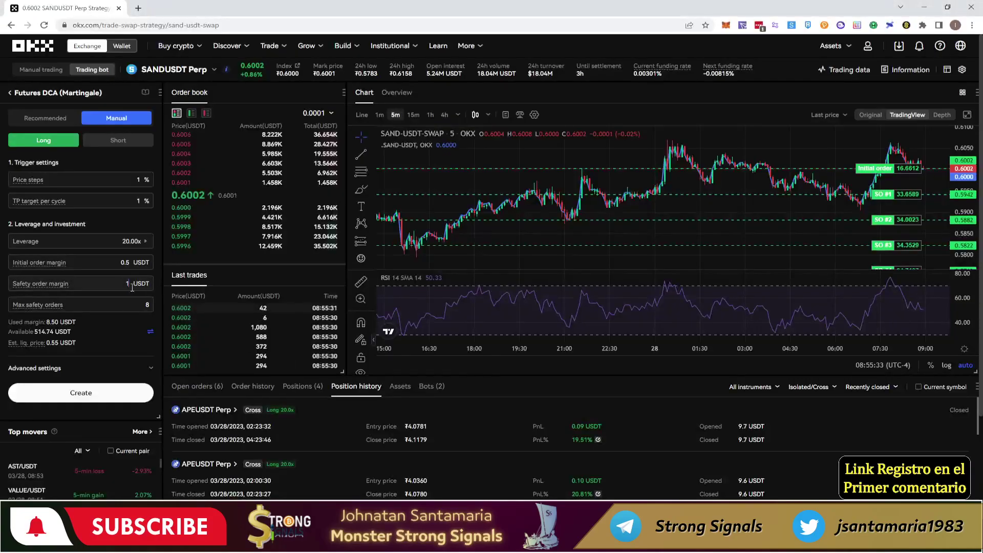
{"action": "type", "text": "7"}
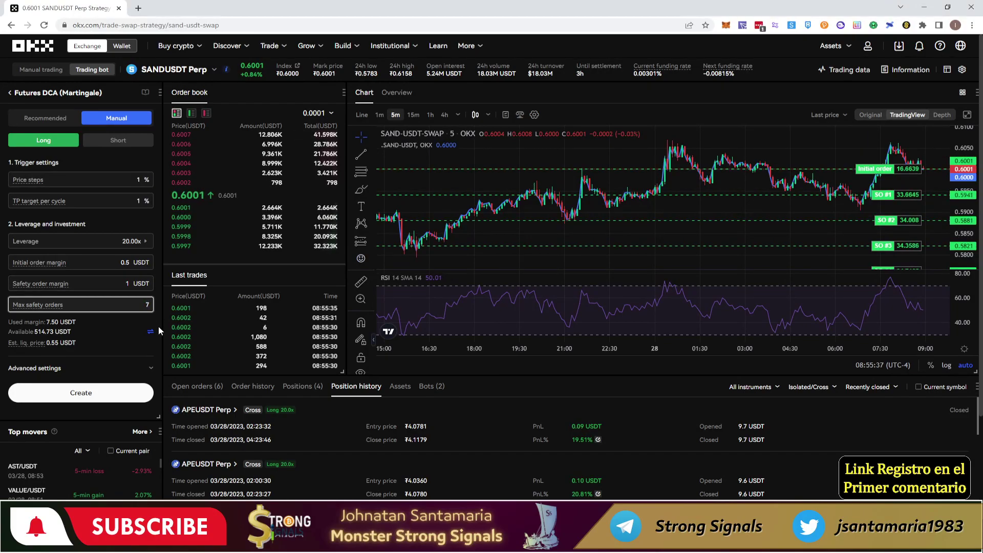
Expand the bot's advanced settings and set the price steps multiplier to 2x
{"action": "left_click", "coordinate": [59, 369]}
{"action": "scroll", "coordinate": [106, 314], "scroll_direction": "down", "scroll_amount": 1}
{"action": "scroll", "coordinate": [122, 296], "scroll_direction": "down", "scroll_amount": 5}
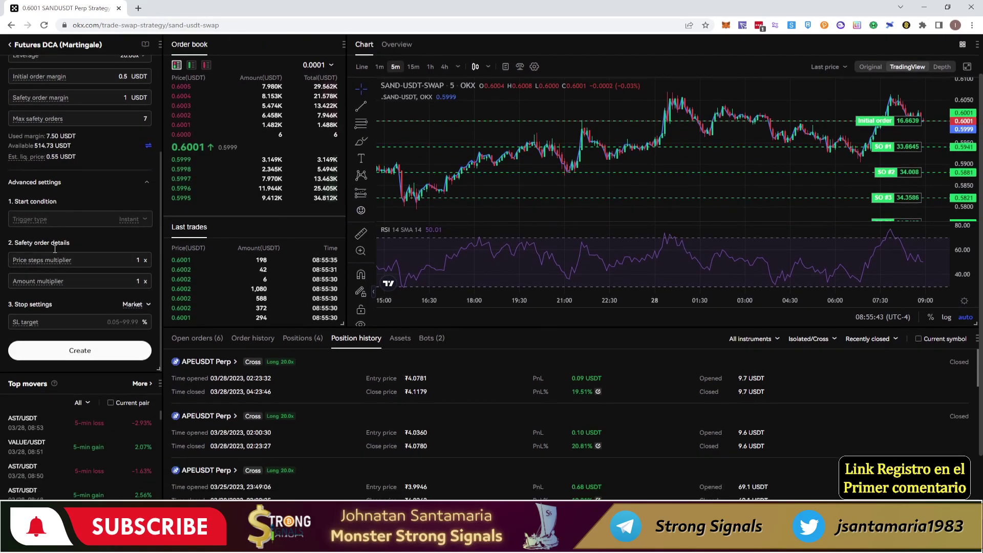
{"action": "left_click", "coordinate": [40, 262]}
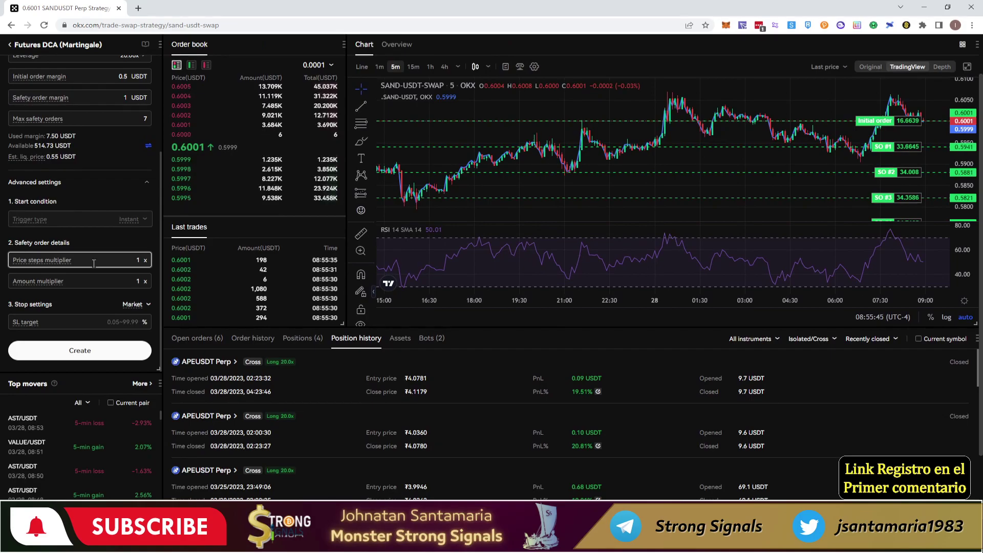
{"action": "left_click_drag", "start_coordinate": [139, 260], "coordinate": [146, 260]}
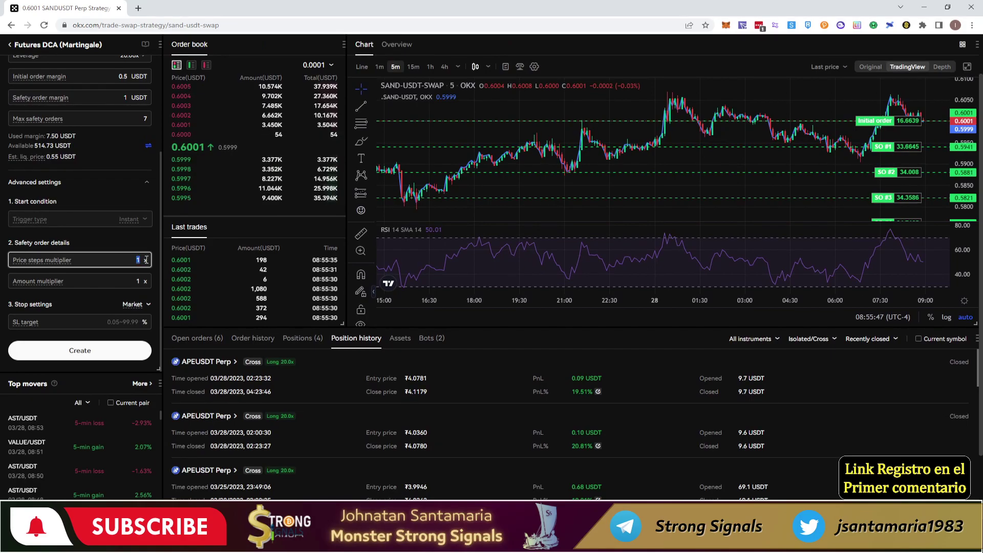
{"action": "type", "text": "2"}
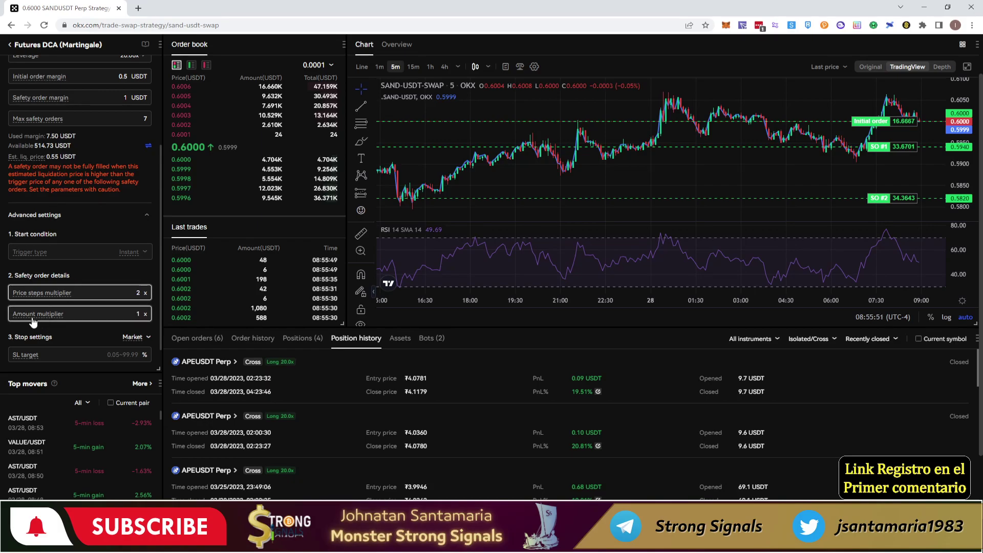
Set the safety orders' amount multiplier to 2x
{"action": "mouse_move", "coordinate": [34, 316]}
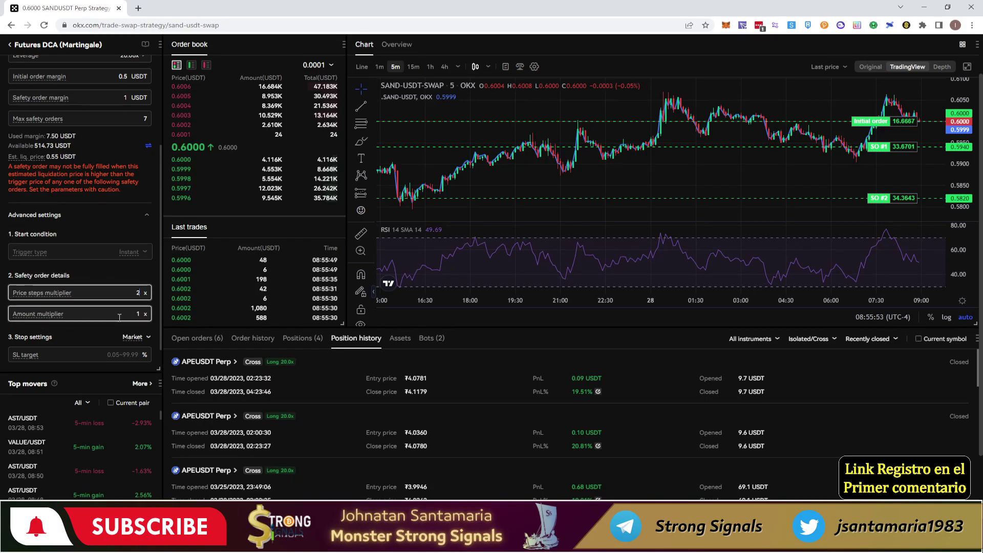
{"action": "left_click", "coordinate": [139, 314]}
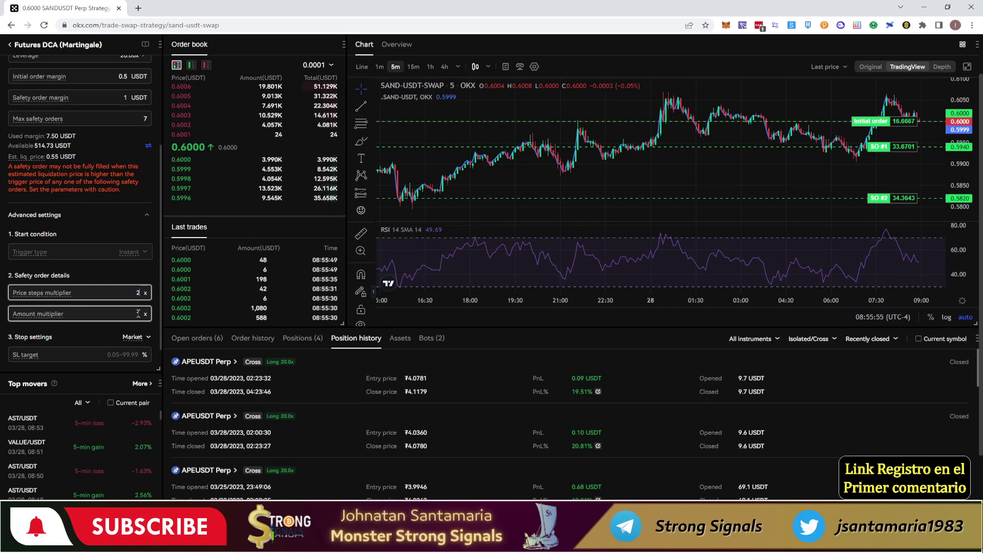
{"action": "type", "text": "2"}
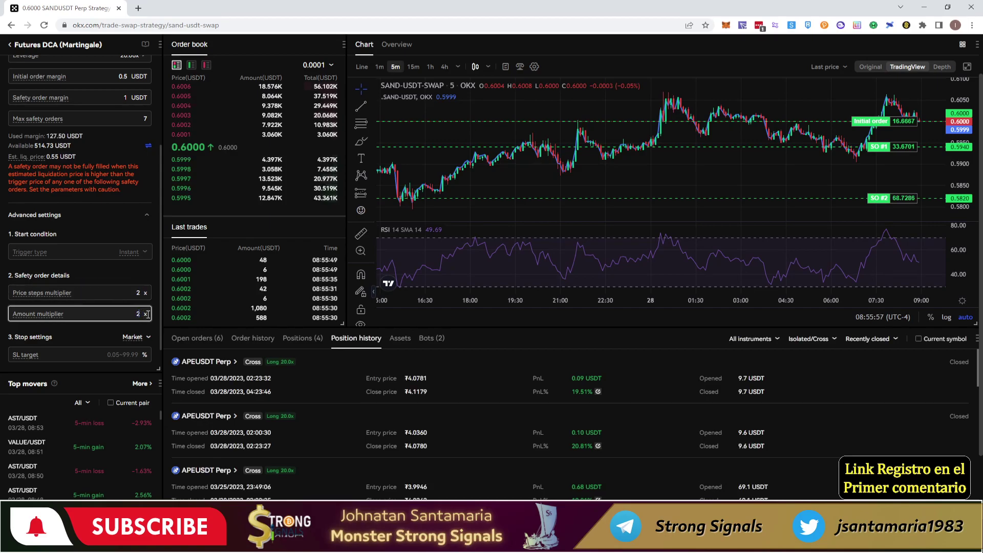
Review the long bot's trigger, leverage, margin and safety order settings, including the used margin
{"action": "scroll", "coordinate": [151, 315], "scroll_direction": "up", "scroll_amount": 2}
{"action": "scroll", "coordinate": [150, 315], "scroll_direction": "up", "scroll_amount": 2}
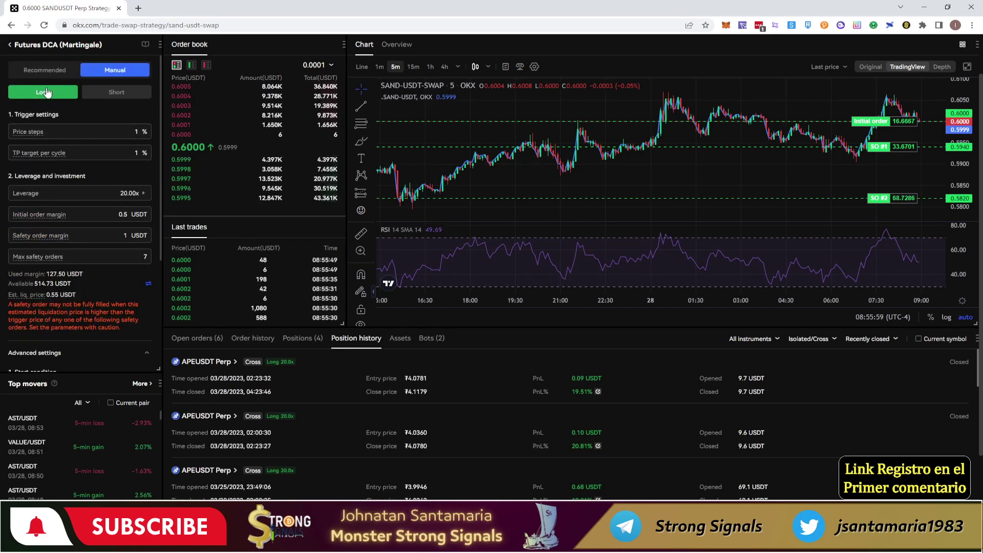
{"action": "scroll", "coordinate": [137, 177], "scroll_direction": "down", "scroll_amount": 2}
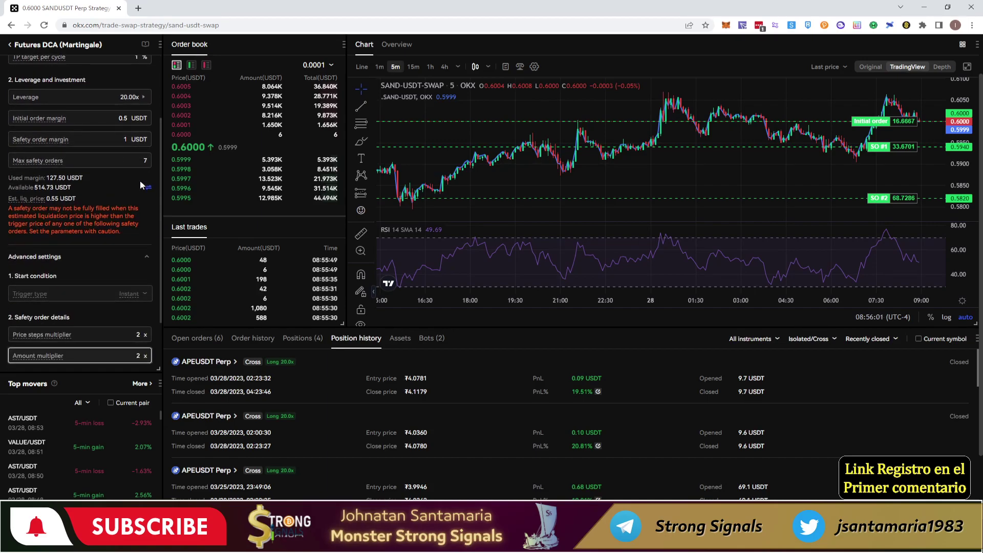
{"action": "scroll", "coordinate": [142, 186], "scroll_direction": "up", "scroll_amount": 2}
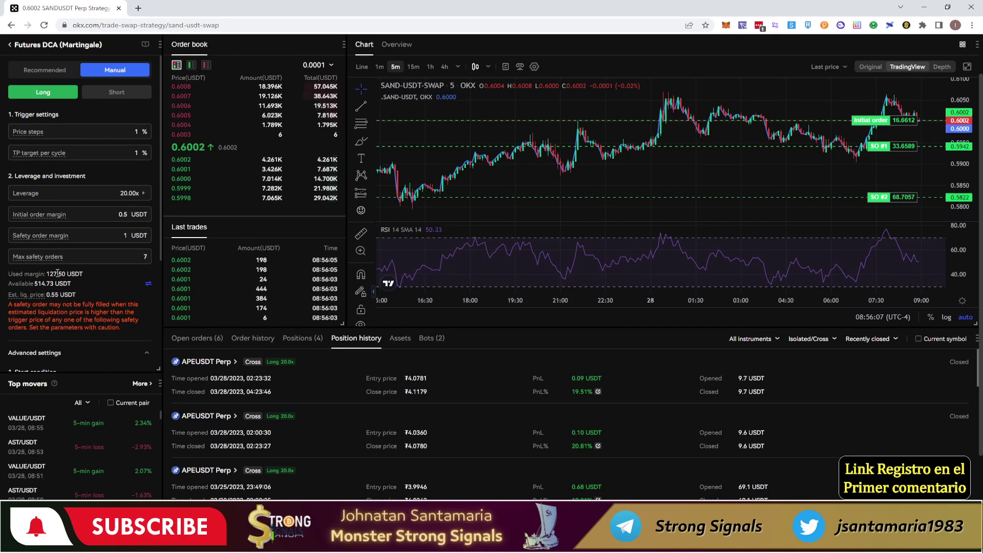
{"action": "scroll", "coordinate": [130, 272], "scroll_direction": "down", "scroll_amount": 3}
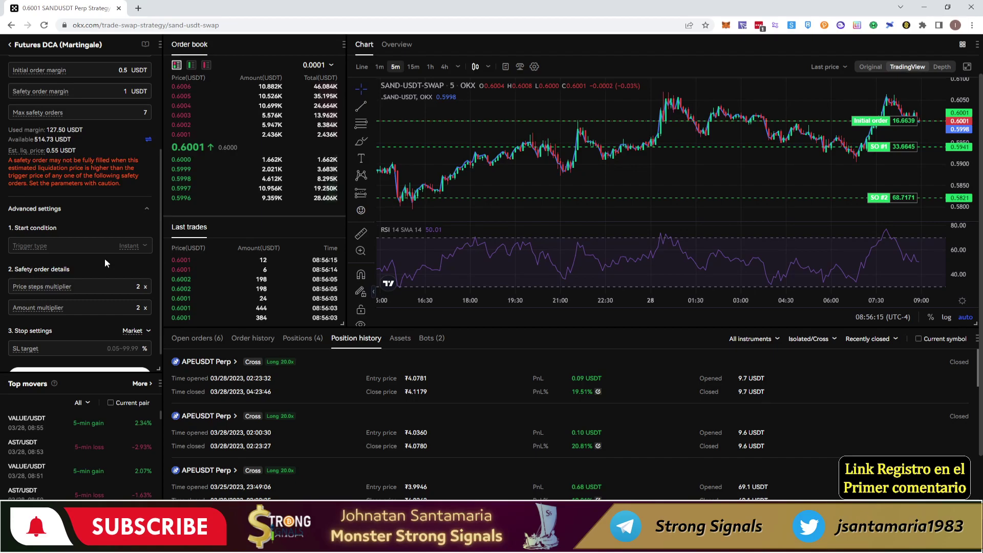
{"action": "scroll", "coordinate": [114, 254], "scroll_direction": "up", "scroll_amount": 5}
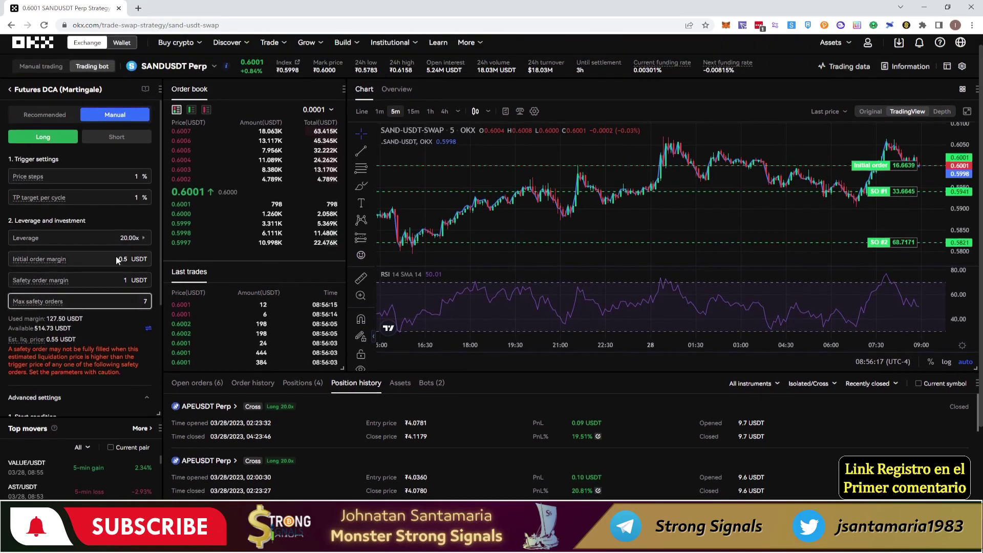
{"action": "scroll", "coordinate": [106, 290], "scroll_direction": "down", "scroll_amount": 5}
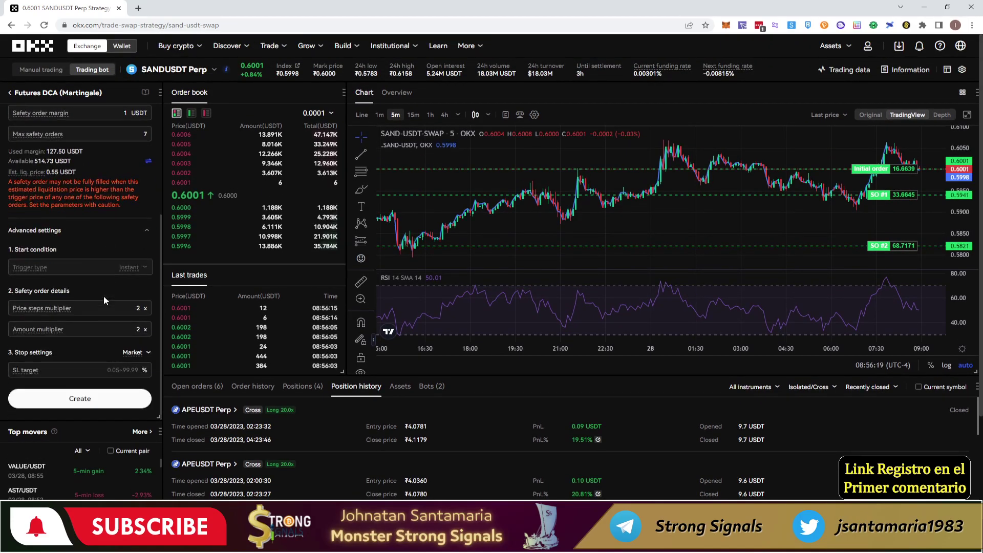
Try to create the bot and reduce its max safety orders to 6
{"action": "left_click", "coordinate": [94, 359]}
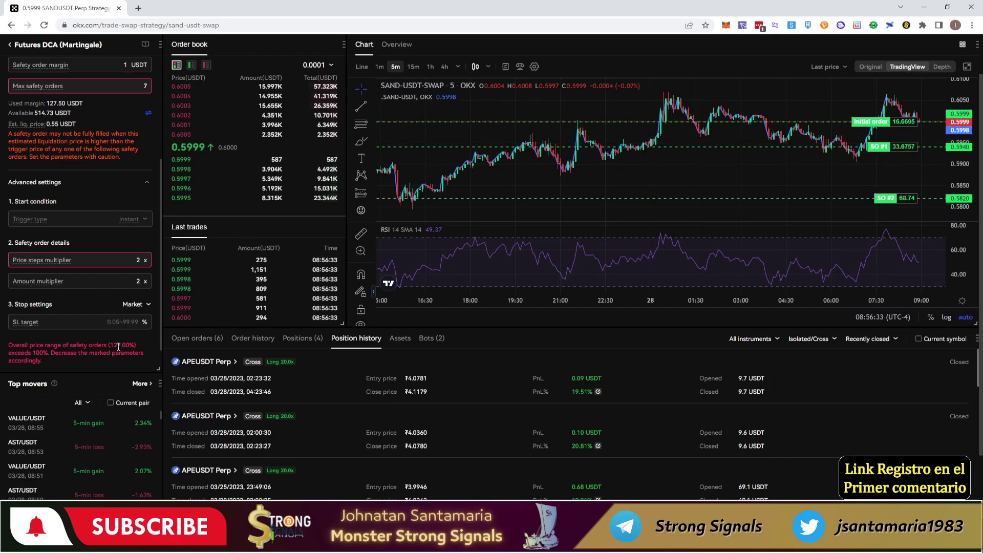
{"action": "scroll", "coordinate": [135, 215], "scroll_direction": "up", "scroll_amount": 2}
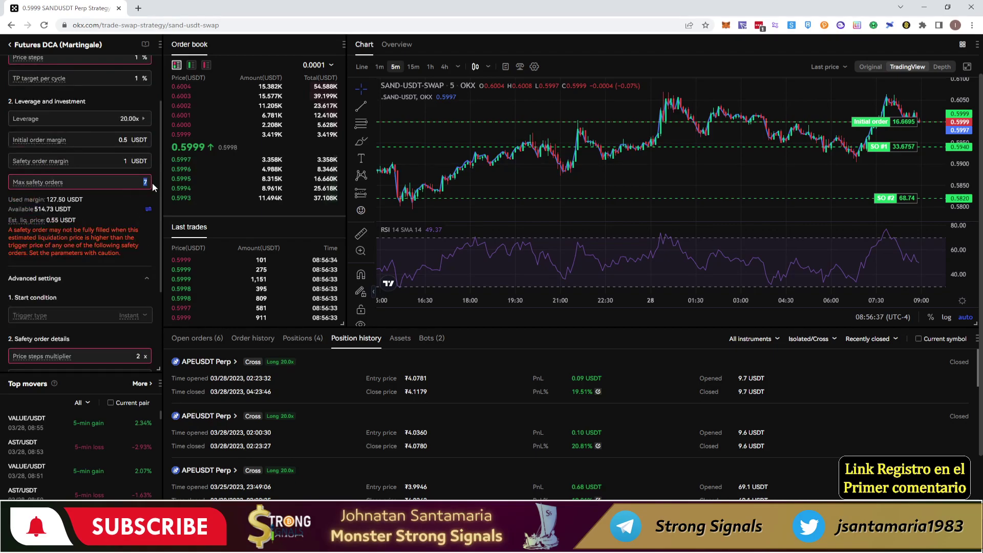
{"action": "type", "text": "6"}
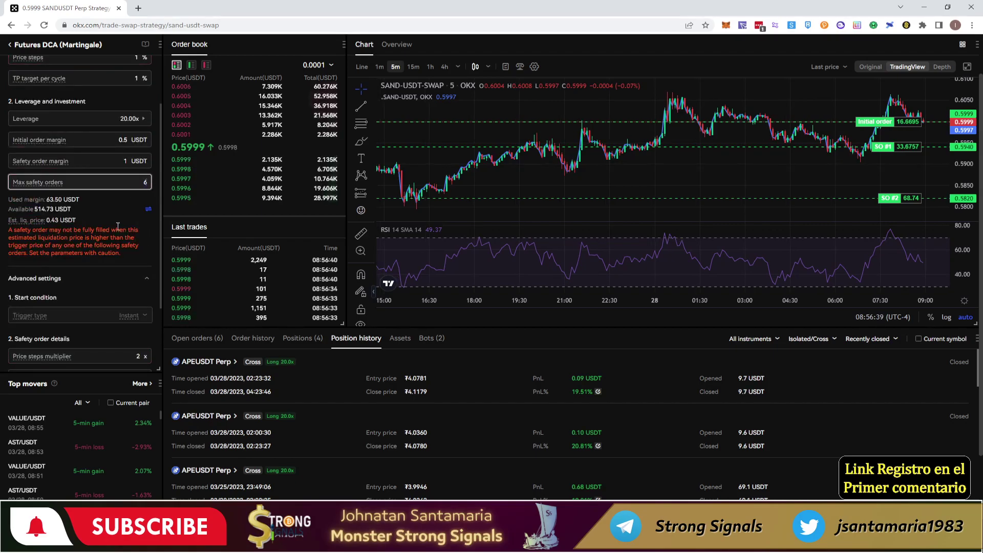
Review the bot's used margin and multipliers, and compress the chart's price scale to examine the safety order levels
{"action": "scroll", "coordinate": [123, 224], "scroll_direction": "down", "scroll_amount": 2}
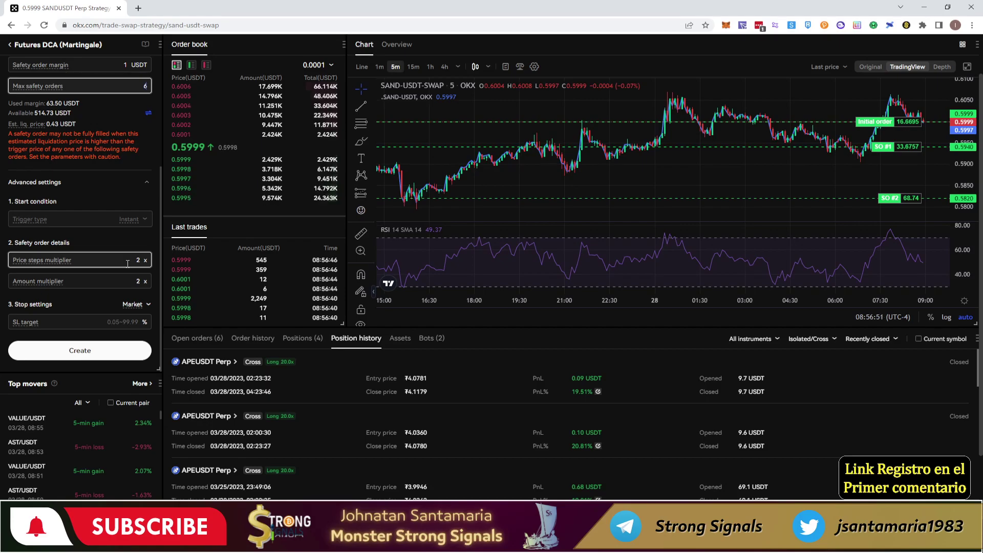
{"action": "scroll", "coordinate": [127, 219], "scroll_direction": "up", "scroll_amount": 2}
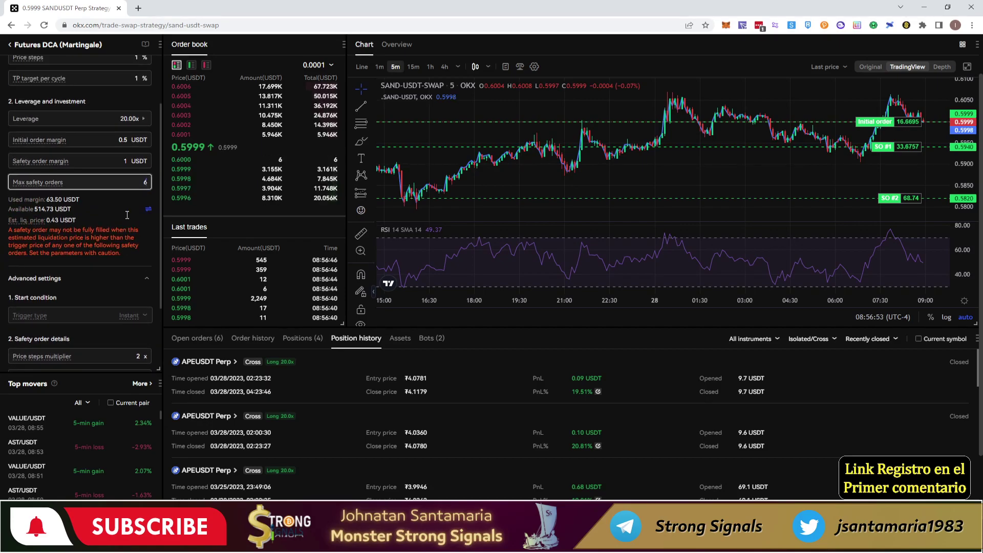
{"action": "scroll", "coordinate": [139, 261], "scroll_direction": "down", "scroll_amount": 2}
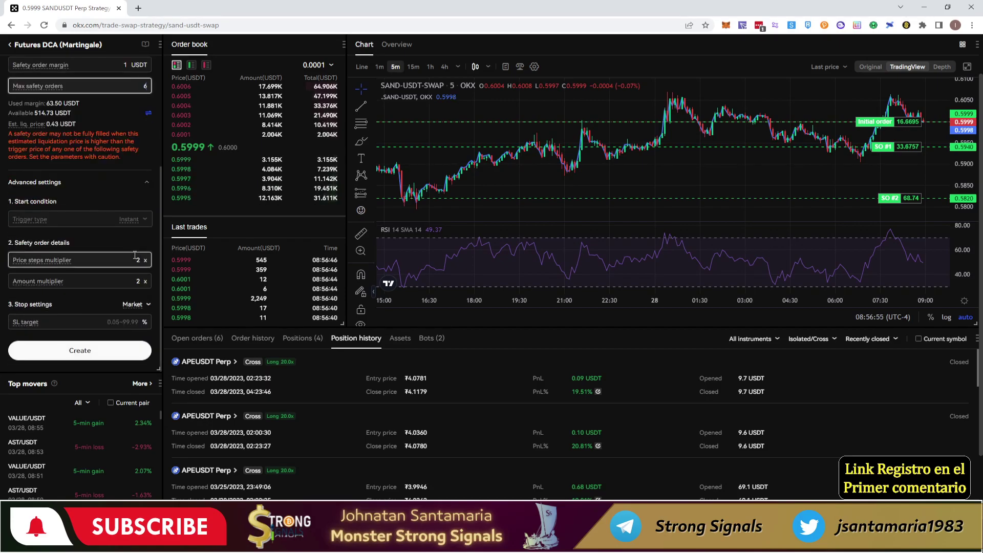
{"action": "scroll", "coordinate": [122, 179], "scroll_direction": "up", "scroll_amount": 2}
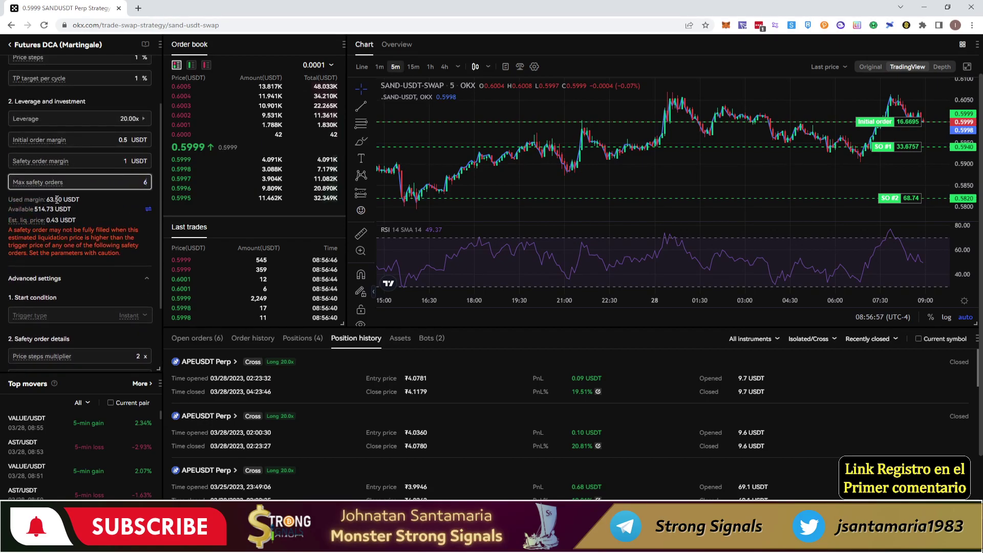
{"action": "scroll", "coordinate": [135, 281], "scroll_direction": "down", "scroll_amount": 2}
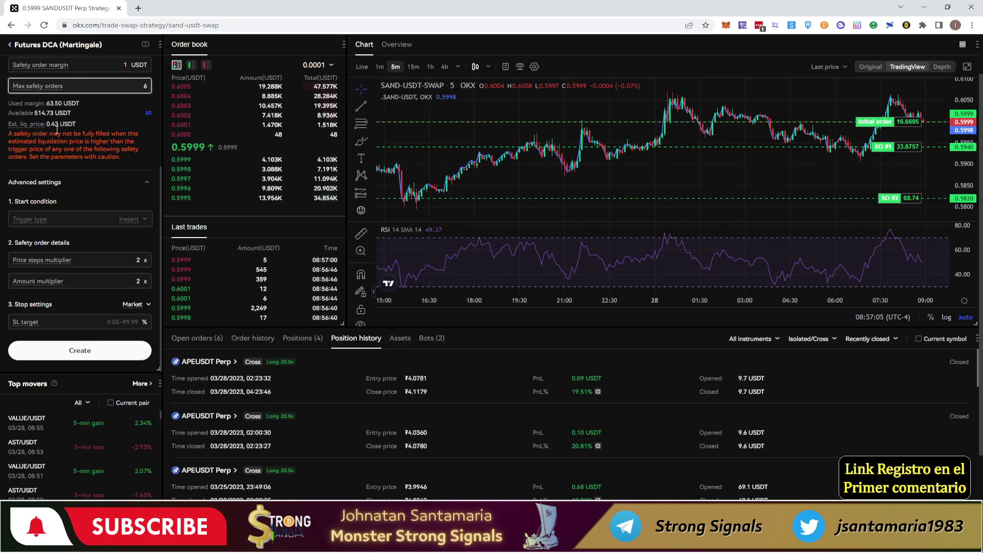
{"action": "scroll", "coordinate": [86, 163], "scroll_direction": "up", "scroll_amount": 1}
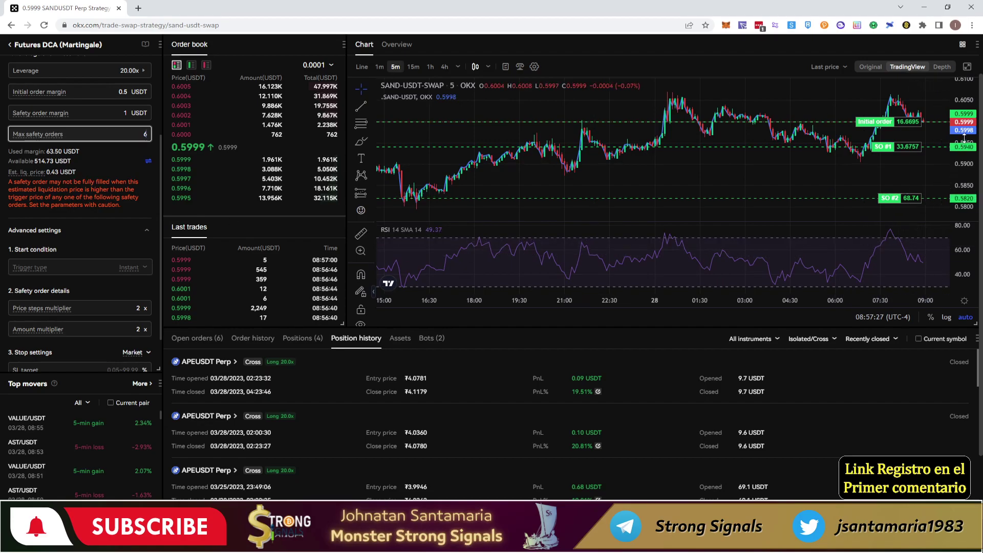
{"action": "left_click_drag", "start_coordinate": [966, 119], "coordinate": [965, 196]}
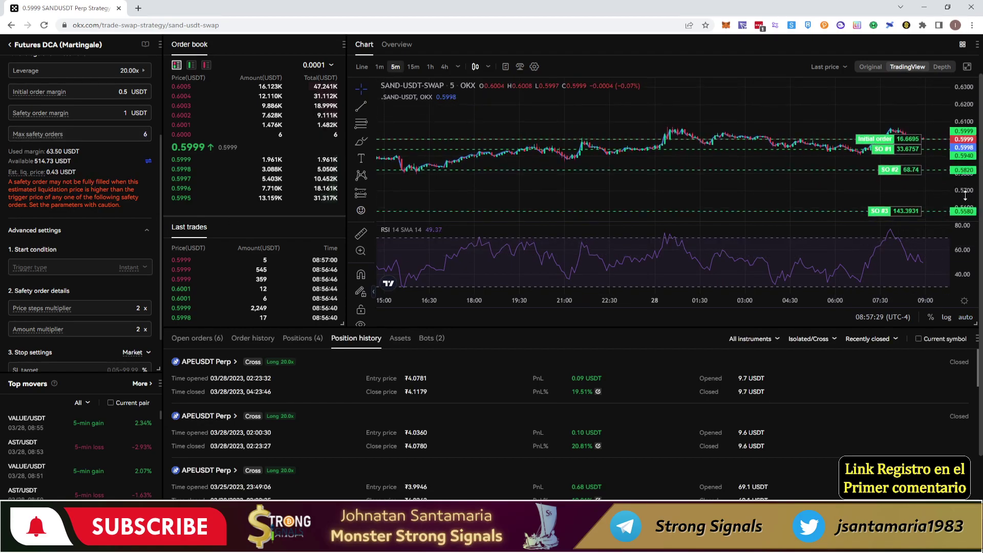
{"action": "left_click_drag", "start_coordinate": [969, 123], "coordinate": [967, 151]}
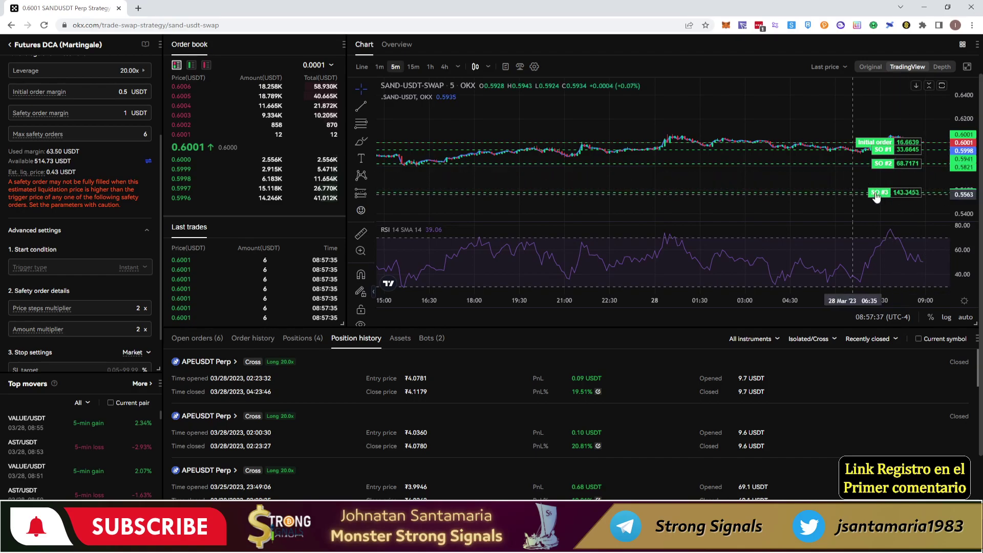
Switch to Excel and check the order sizes of the layers below the entry line against the bot's safety orders
{"action": "left_click", "coordinate": [122, 115]}
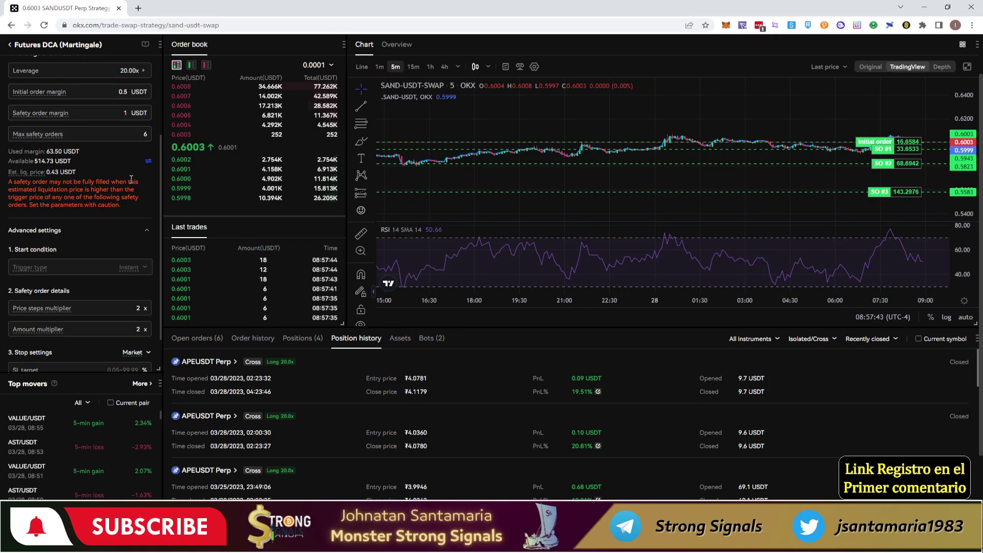
{"action": "key", "text": "alt+Tab"}
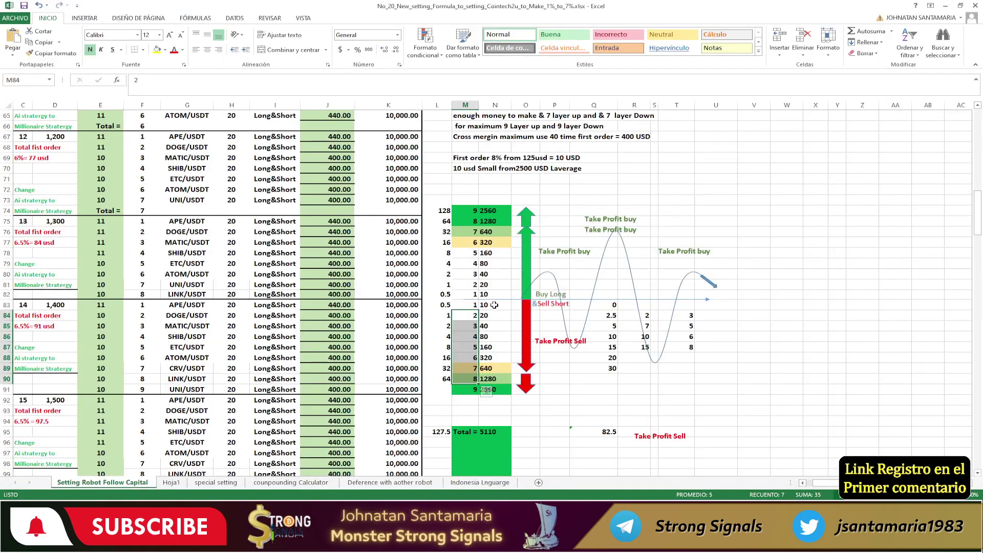
{"action": "left_click", "coordinate": [494, 305]}
{"action": "left_click", "coordinate": [494, 315]}
{"action": "left_click", "coordinate": [493, 326]}
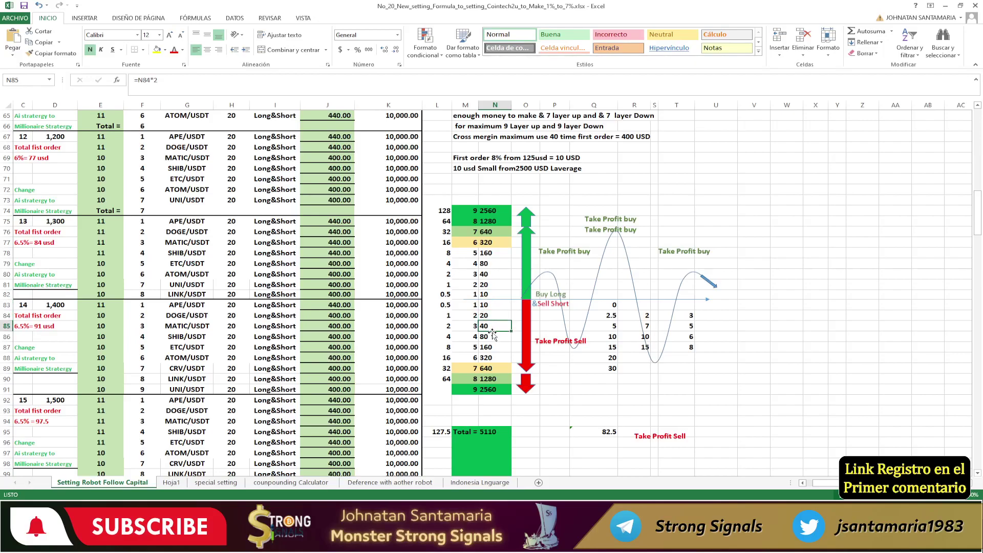
{"action": "left_click", "coordinate": [490, 347]}
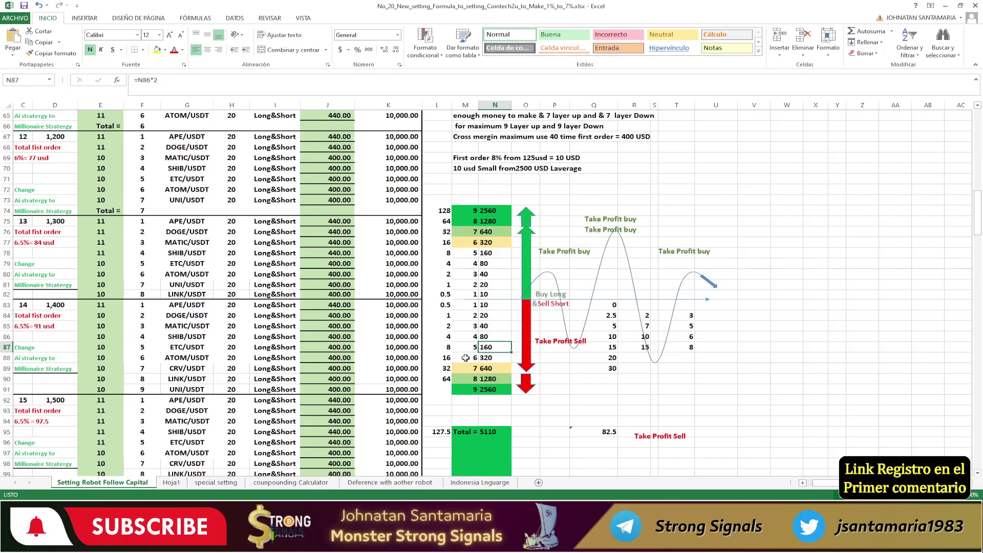
Switch back to OKX, recheck the settings and create the SANDUSDT Futures DCA bot with the SL target left empty
{"action": "key", "text": "alt+Tab"}
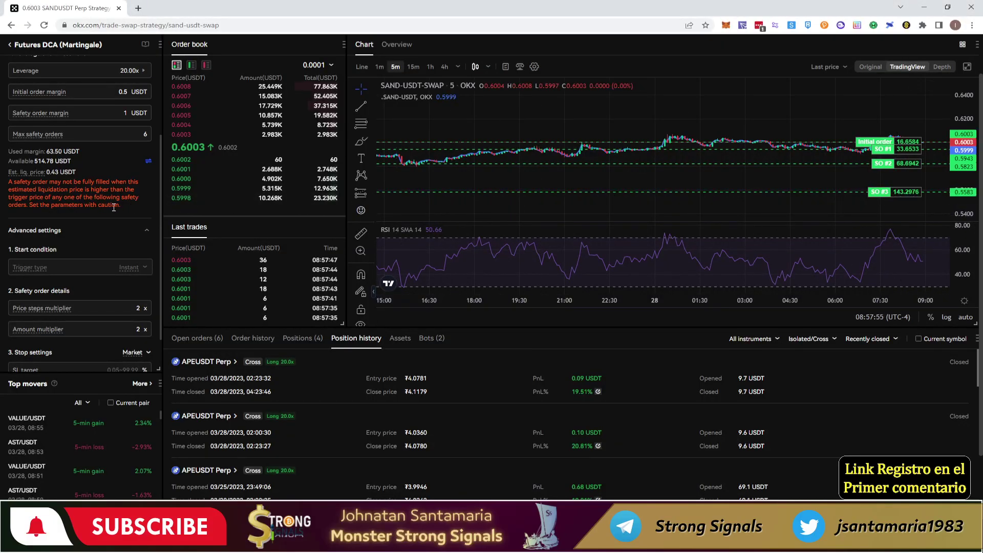
{"action": "scroll", "coordinate": [99, 222], "scroll_direction": "down", "scroll_amount": 2}
{"action": "scroll", "coordinate": [85, 244], "scroll_direction": "up", "scroll_amount": 4}
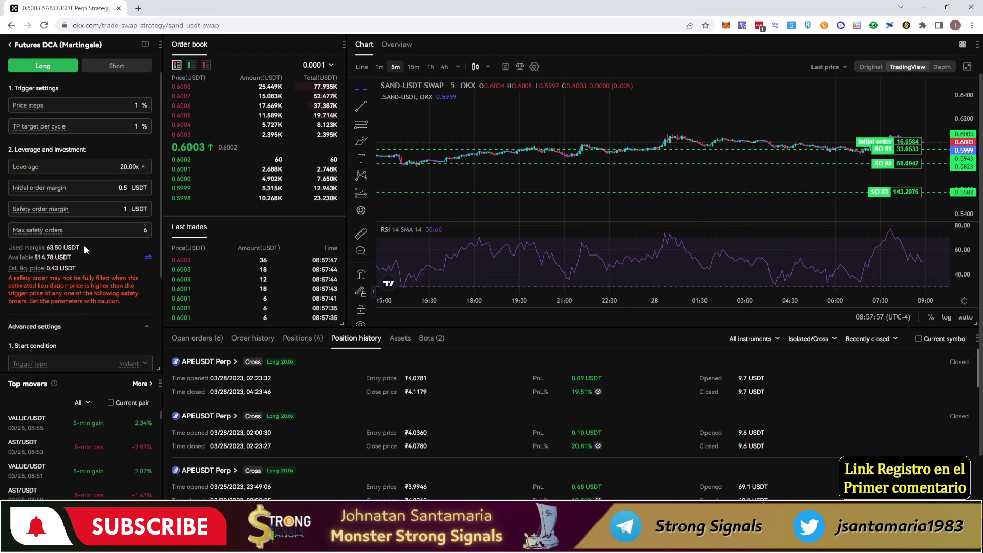
{"action": "scroll", "coordinate": [84, 245], "scroll_direction": "down", "scroll_amount": 3}
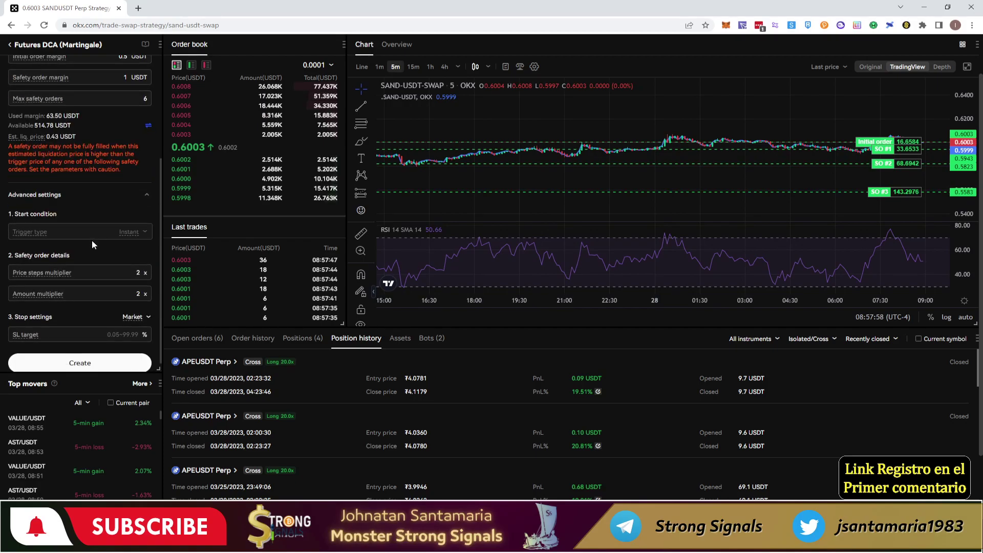
{"action": "scroll", "coordinate": [91, 240], "scroll_direction": "down", "scroll_amount": 1}
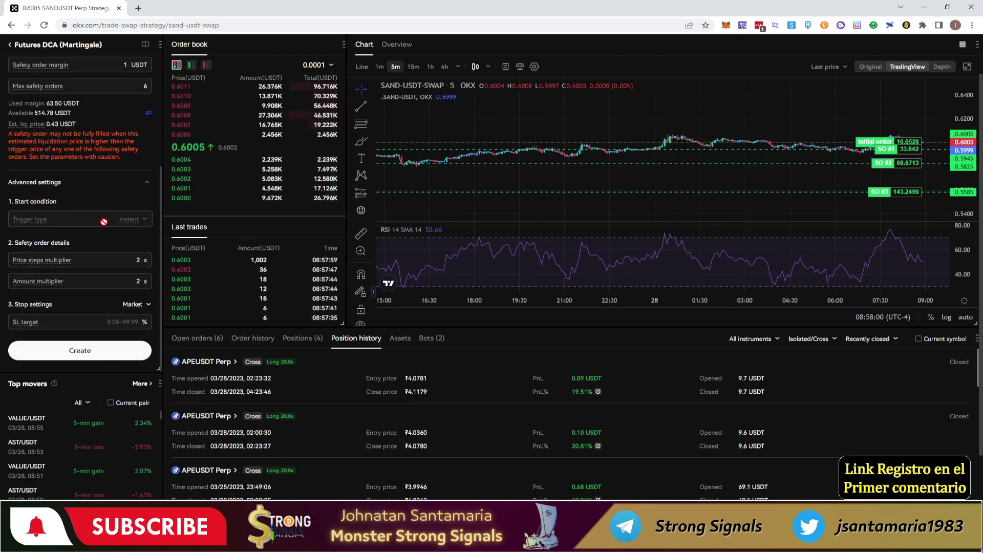
{"action": "left_click", "coordinate": [24, 325]}
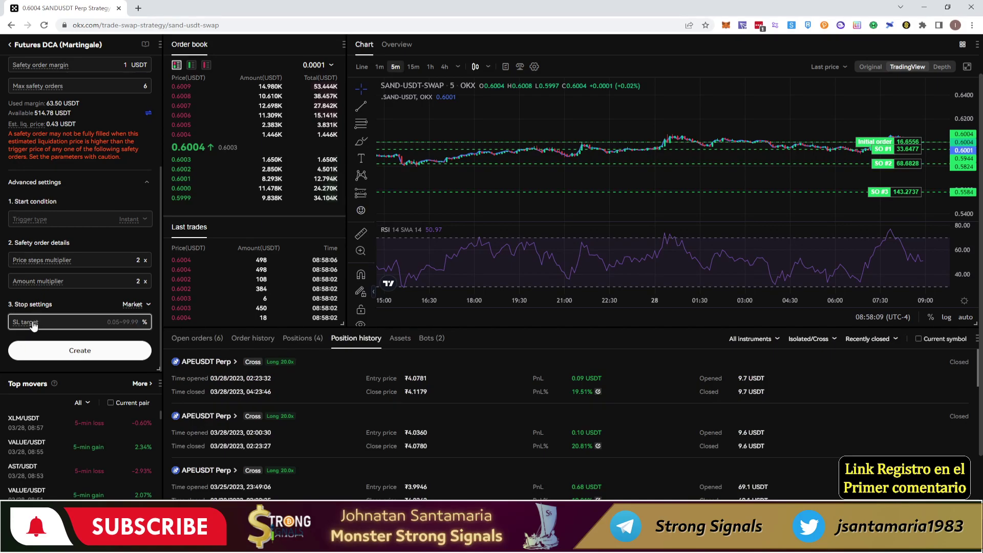
{"action": "mouse_move", "coordinate": [33, 326]}
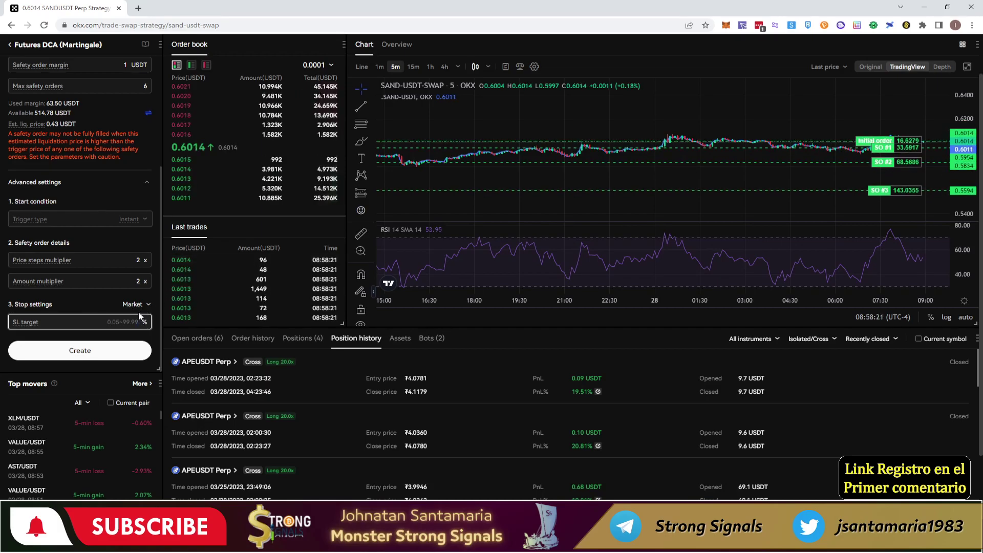
{"action": "left_click", "coordinate": [93, 353]}
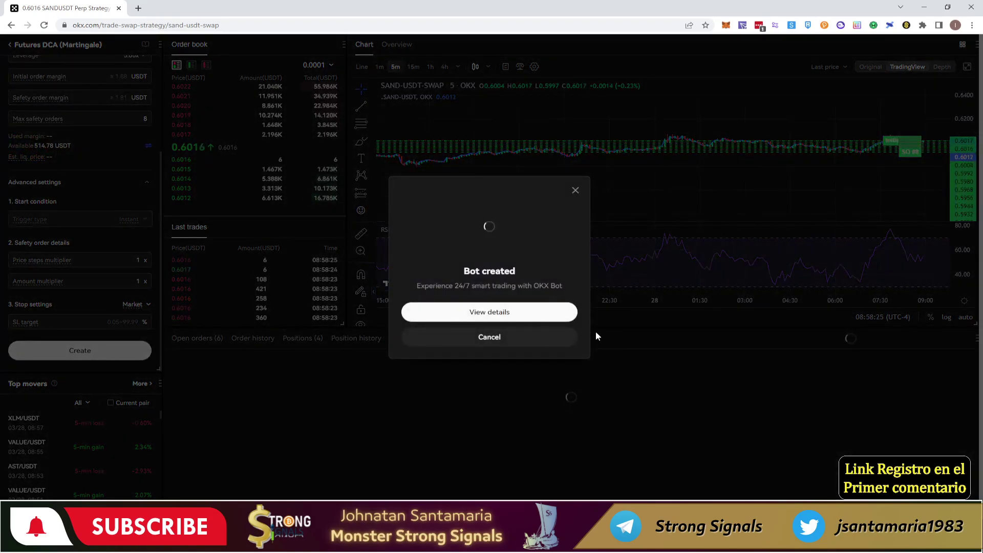
Dismiss the creation notice and configure a new Short bot with price steps of 1% and 20x leverage
{"action": "left_click", "coordinate": [575, 190]}
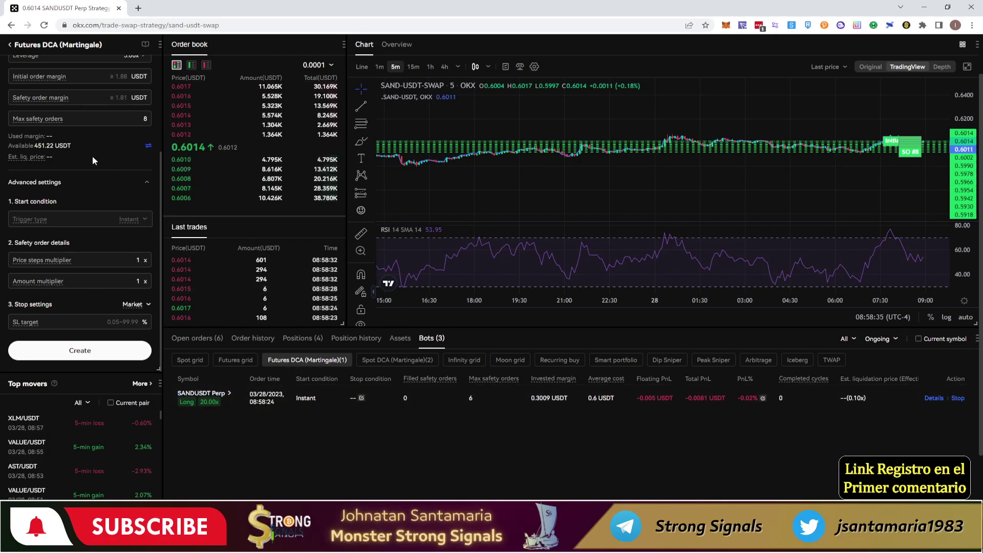
{"action": "scroll", "coordinate": [92, 156], "scroll_direction": "up", "scroll_amount": 5}
{"action": "left_click", "coordinate": [124, 145]}
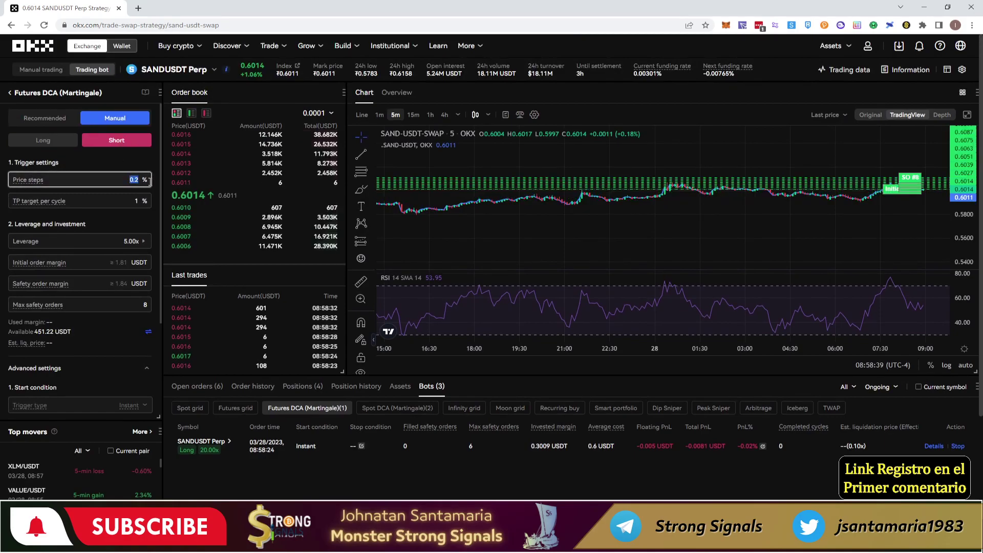
{"action": "type", "text": "1"}
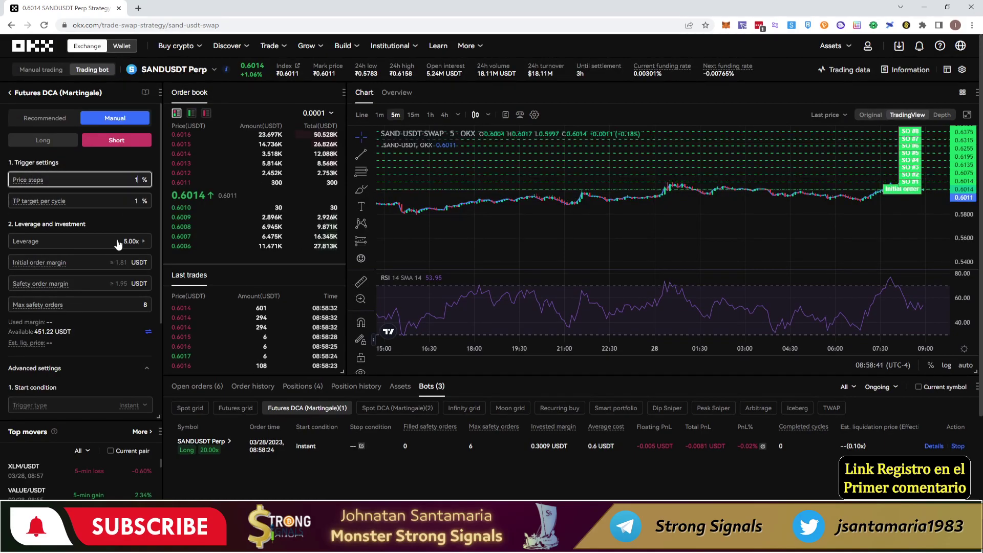
{"action": "left_click", "coordinate": [129, 243]}
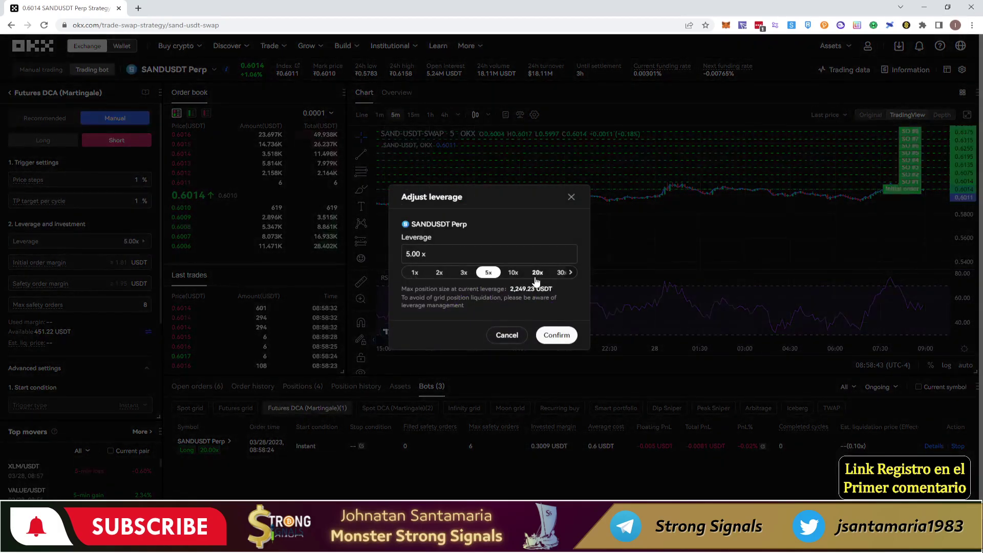
{"action": "left_click", "coordinate": [538, 273]}
{"action": "left_click", "coordinate": [558, 335]}
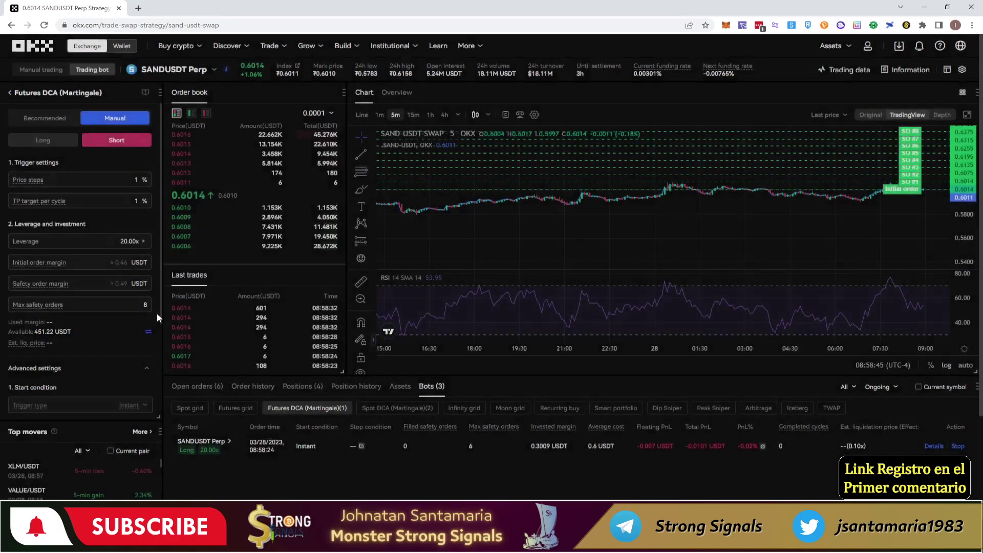
Set the initial order margin to 0.5 USDT, the safety order margin to 1 USDT and the max safety orders to 7
{"action": "left_click", "coordinate": [125, 264]}
{"action": "type", "text": "0.5"}
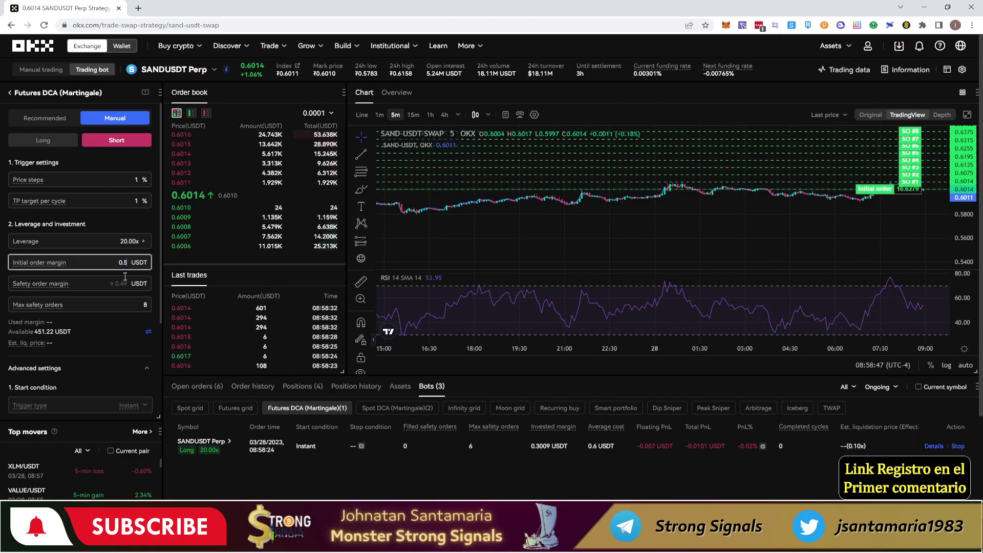
{"action": "left_click", "coordinate": [125, 280]}
{"action": "type", "text": "1"}
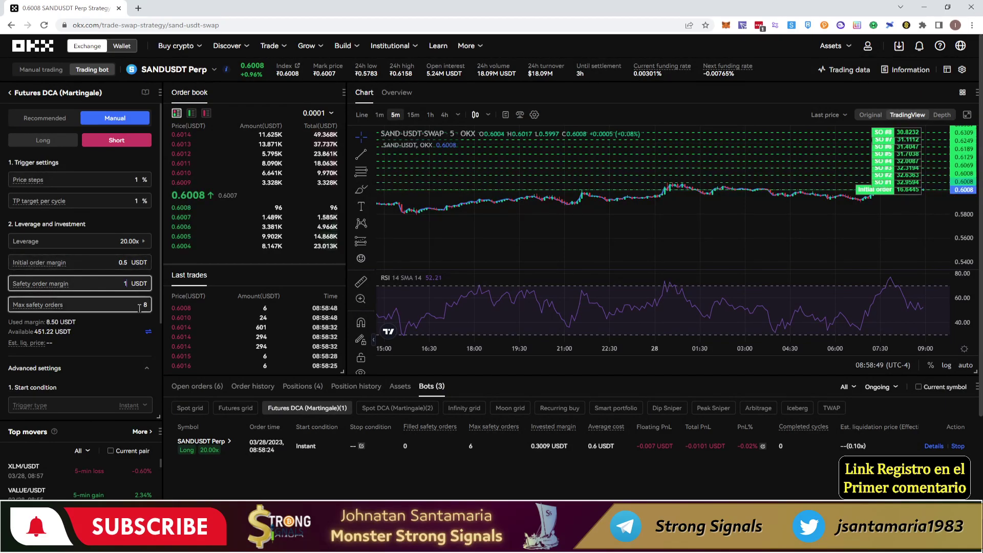
{"action": "left_click", "coordinate": [146, 306]}
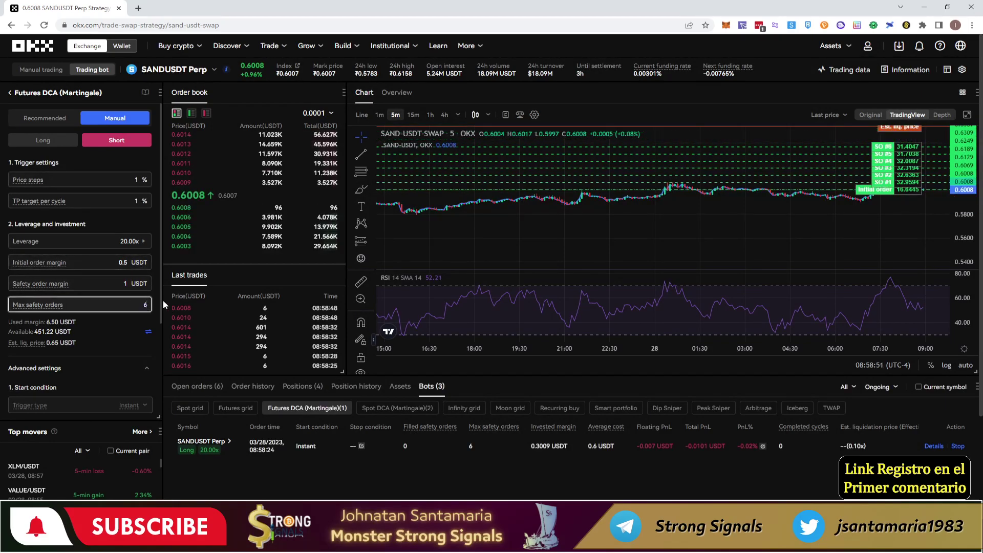
{"action": "key", "text": "BackSpace"}
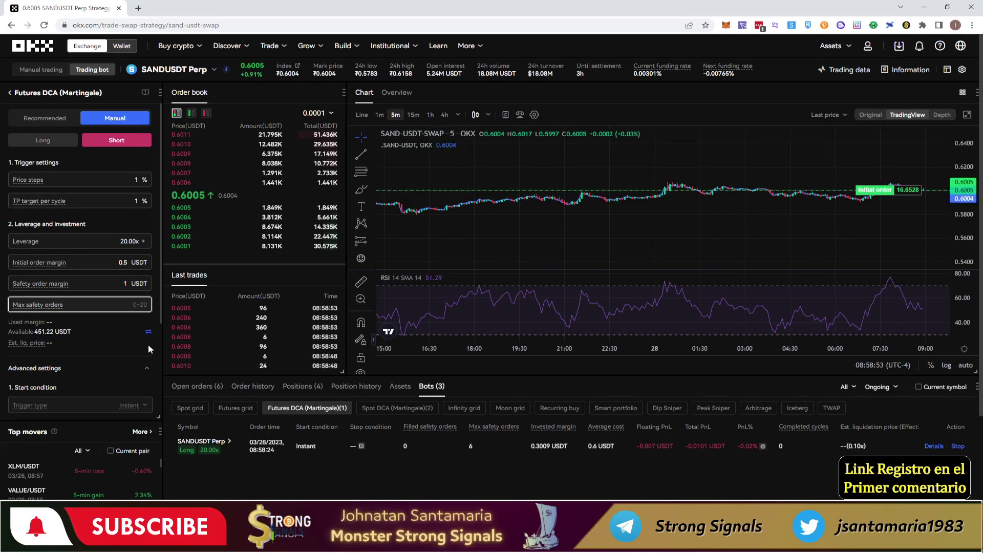
{"action": "type", "text": "7"}
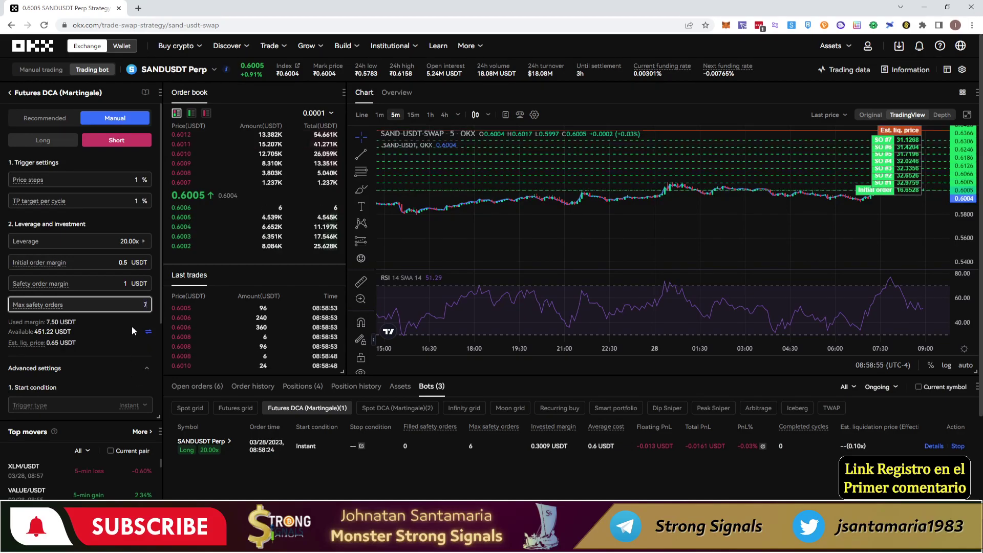
Set both the price steps multiplier and the amount multiplier of the Short bot to 2x
{"action": "scroll", "coordinate": [123, 333], "scroll_direction": "down", "scroll_amount": 1}
{"action": "scroll", "coordinate": [111, 339], "scroll_direction": "down", "scroll_amount": 1}
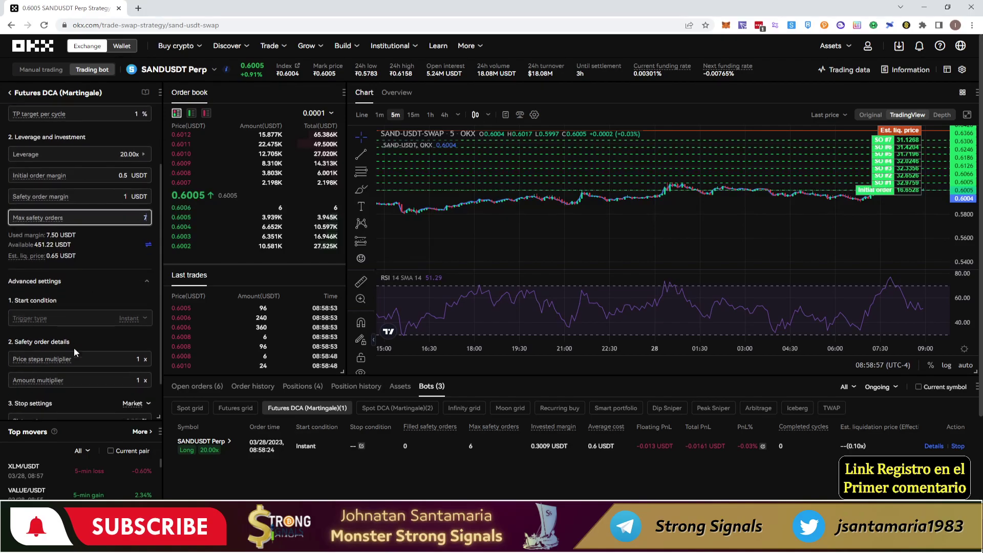
{"action": "left_click", "coordinate": [144, 351]}
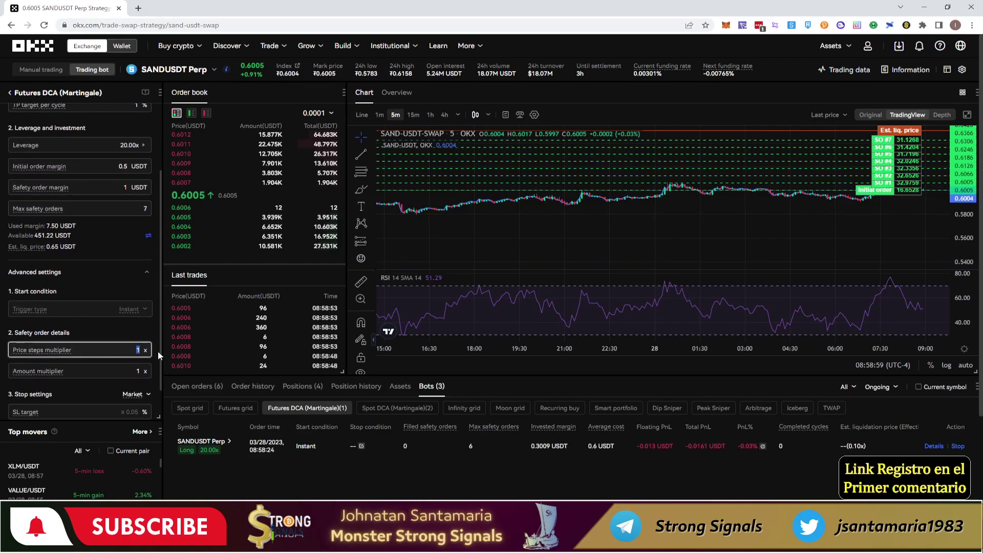
{"action": "type", "text": "2"}
{"action": "left_click", "coordinate": [143, 399]}
{"action": "type", "text": "2"}
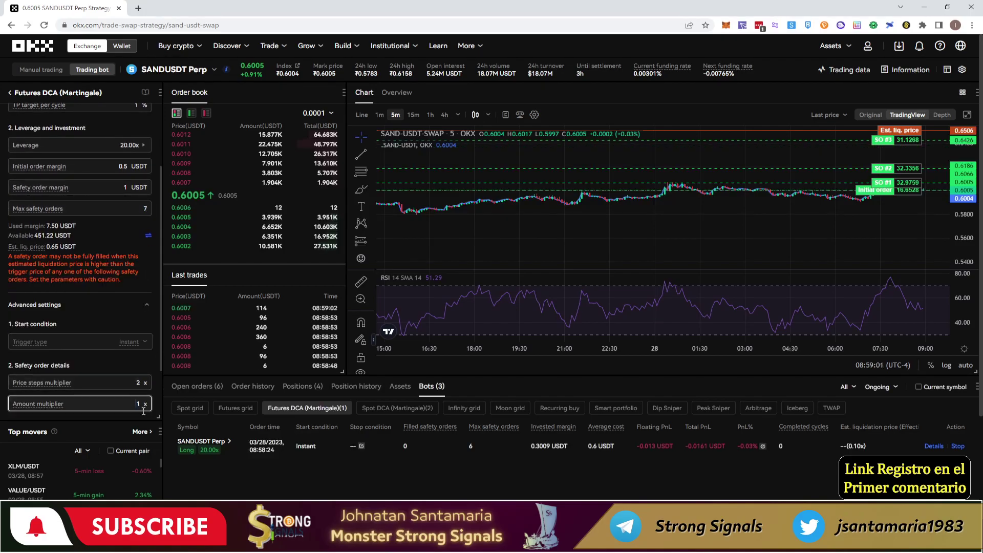
Review the Short bot's margins and multipliers, and try to create the bot with the SL target left empty
{"action": "scroll", "coordinate": [137, 299], "scroll_direction": "down", "scroll_amount": 1}
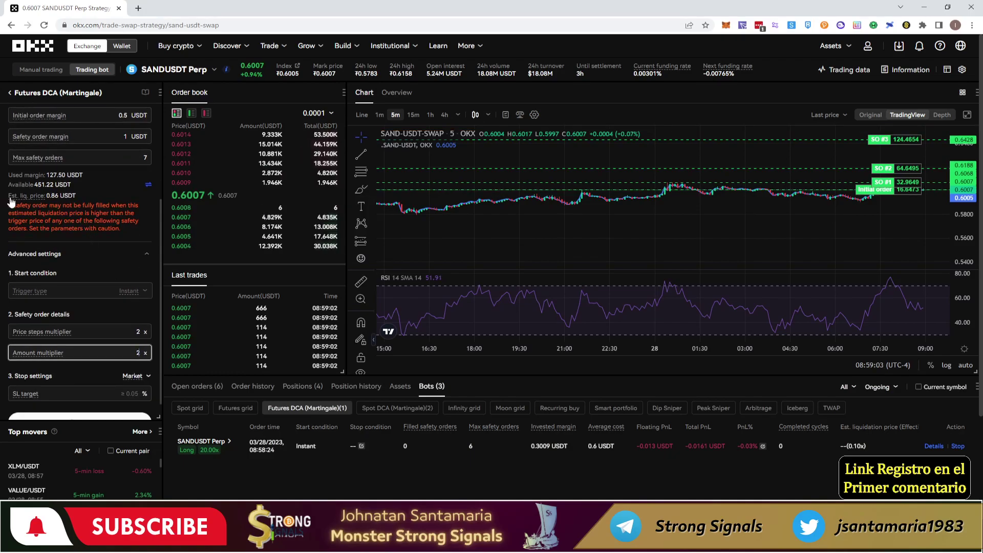
{"action": "scroll", "coordinate": [139, 292], "scroll_direction": "down", "scroll_amount": 1}
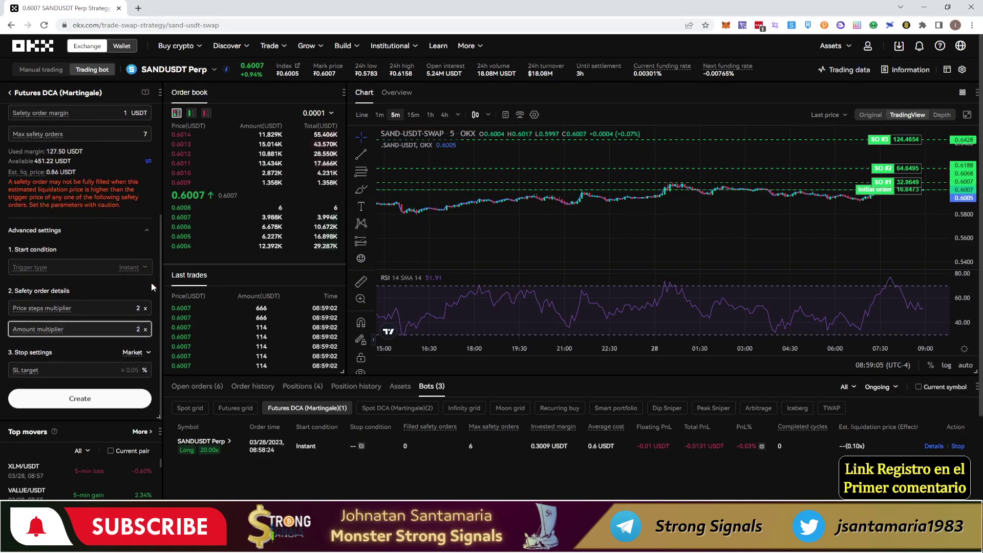
{"action": "scroll", "coordinate": [143, 277], "scroll_direction": "up", "scroll_amount": 3}
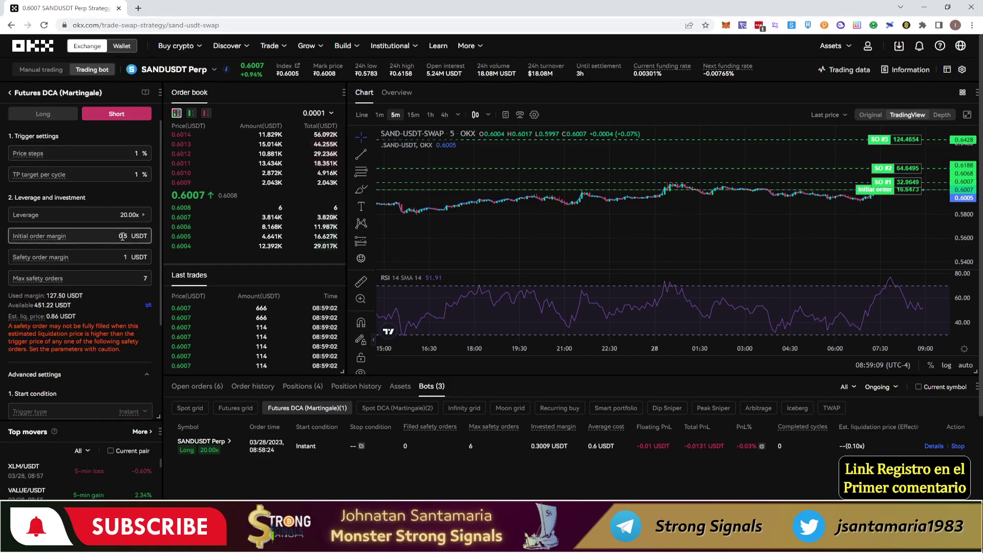
{"action": "scroll", "coordinate": [131, 299], "scroll_direction": "down", "scroll_amount": 5}
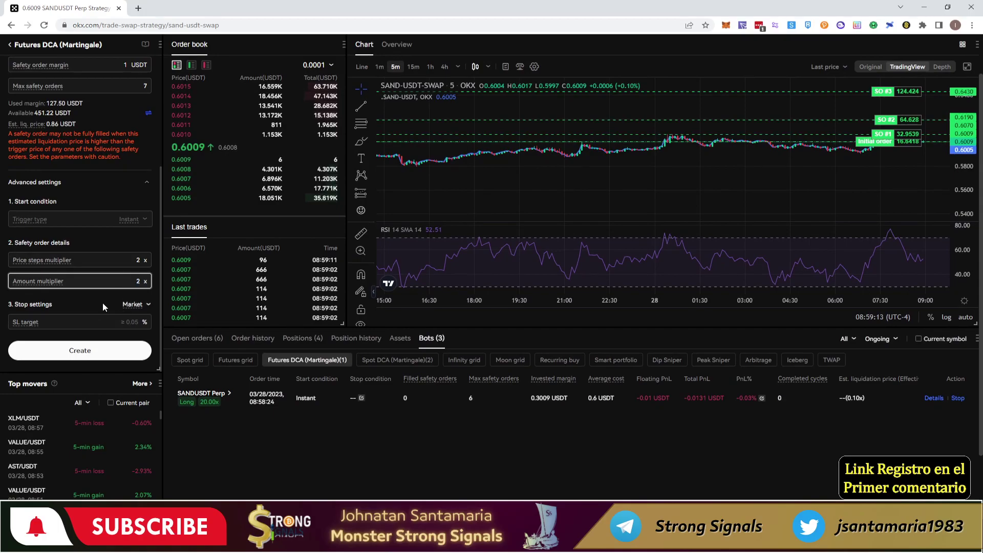
{"action": "scroll", "coordinate": [95, 152], "scroll_direction": "up", "scroll_amount": 5}
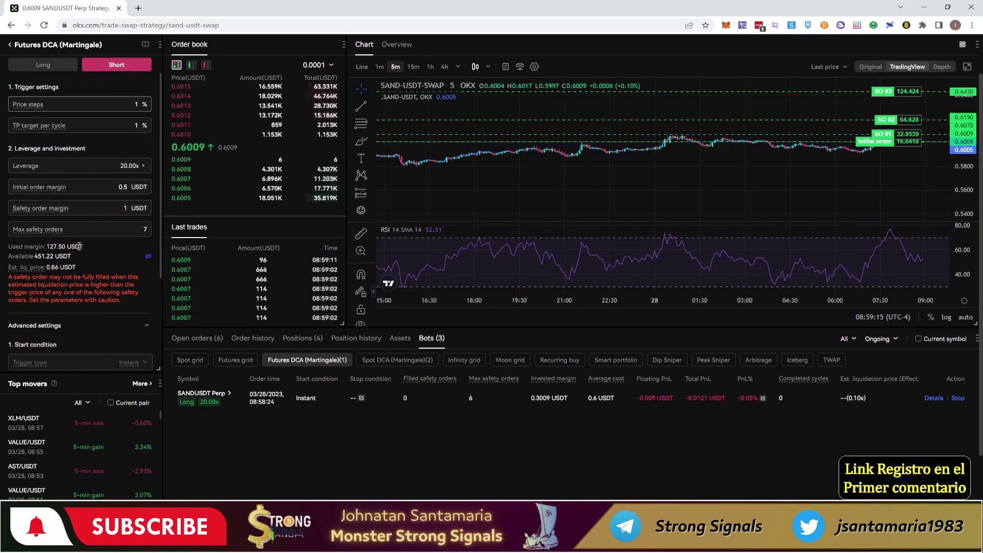
{"action": "scroll", "coordinate": [82, 256], "scroll_direction": "down", "scroll_amount": 5}
{"action": "left_click", "coordinate": [73, 358]}
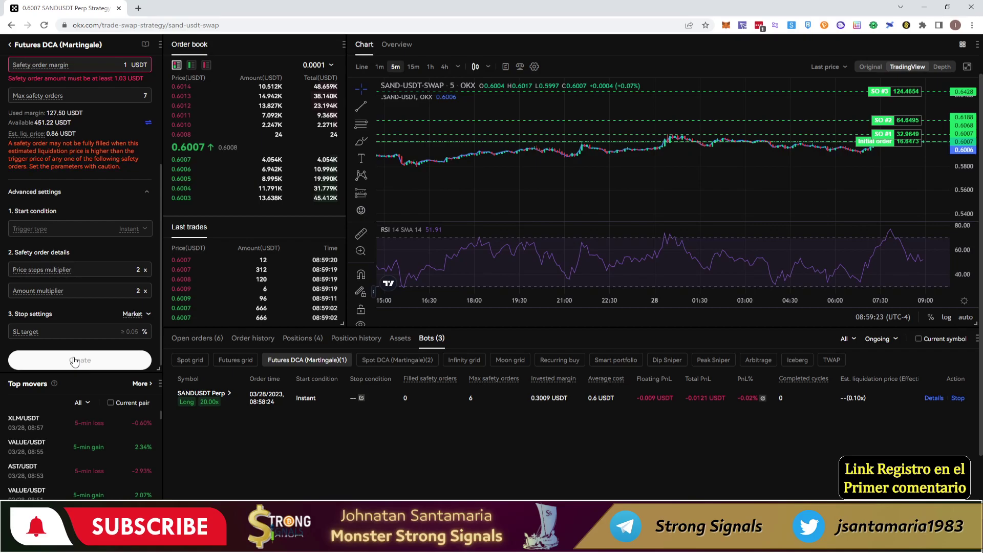
Try to adjust the safety order margin and clear its value
{"action": "scroll", "coordinate": [116, 191], "scroll_direction": "up", "scroll_amount": 2}
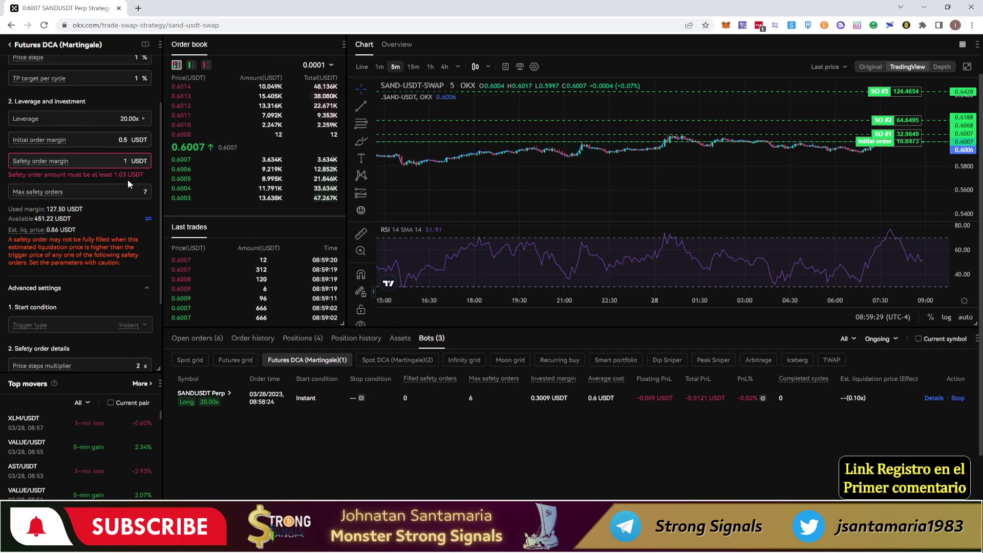
{"action": "type", "text": ".0"}
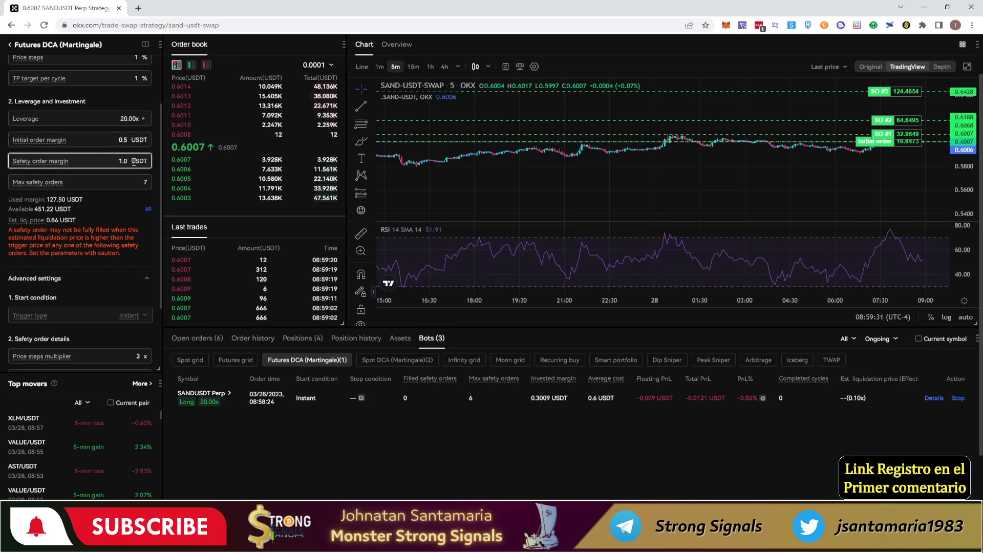
{"action": "key", "text": "BackSpace"}
{"action": "key", "text": "BackSpace"}
{"action": "key", "text": "BackSpace"}
Try an initial order margin of 0.46 USDT and return it to 0.5 USDT
{"action": "double_click", "coordinate": [134, 141]}
{"action": "key", "text": "BackSpace"}
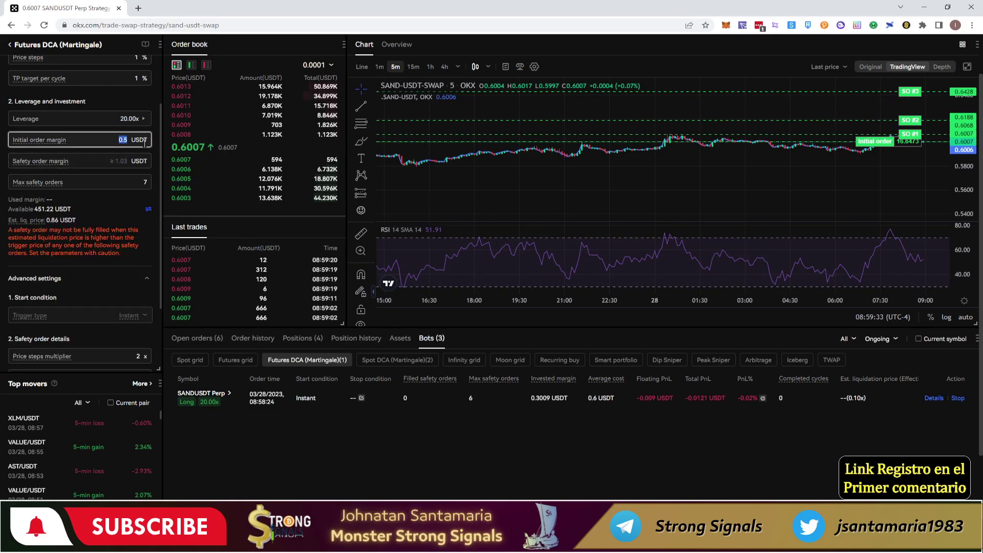
{"action": "type", "text": "0.46"}
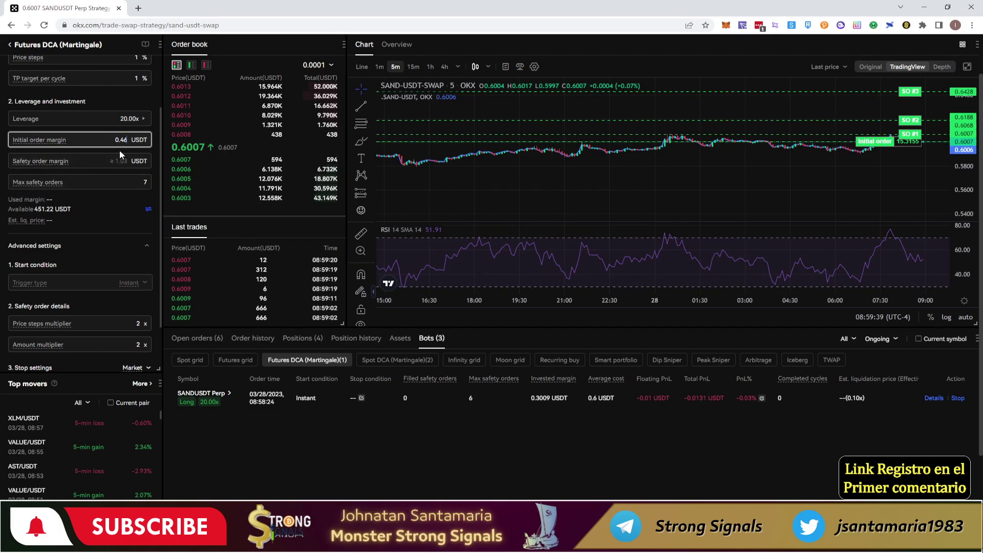
{"action": "key", "text": "BackSpace"}
{"action": "key", "text": "BackSpace"}
{"action": "type", "text": "5"}
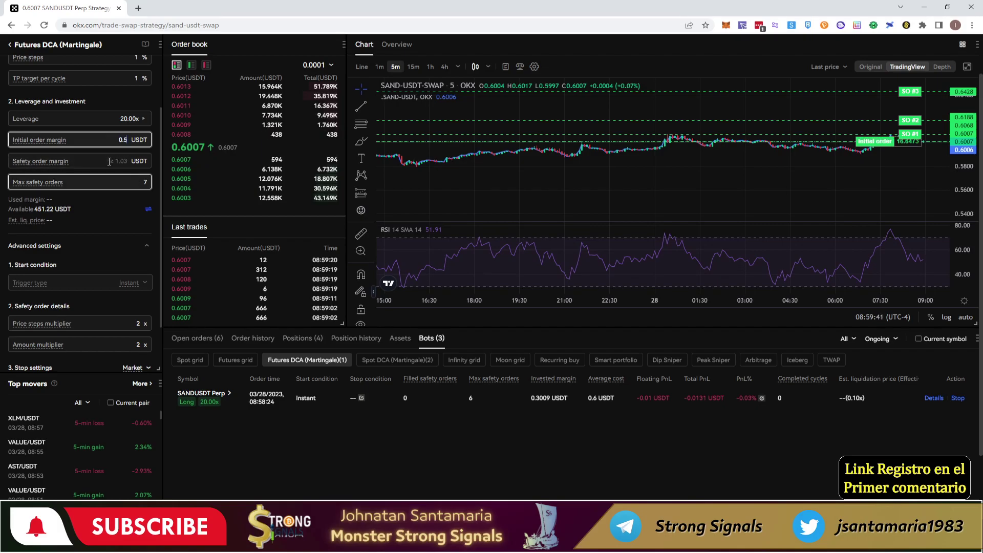
Set the safety order margin to 1.03 USDT, create the Short SANDUSDT bot and dismiss the creation notice
{"action": "left_click", "coordinate": [117, 165]}
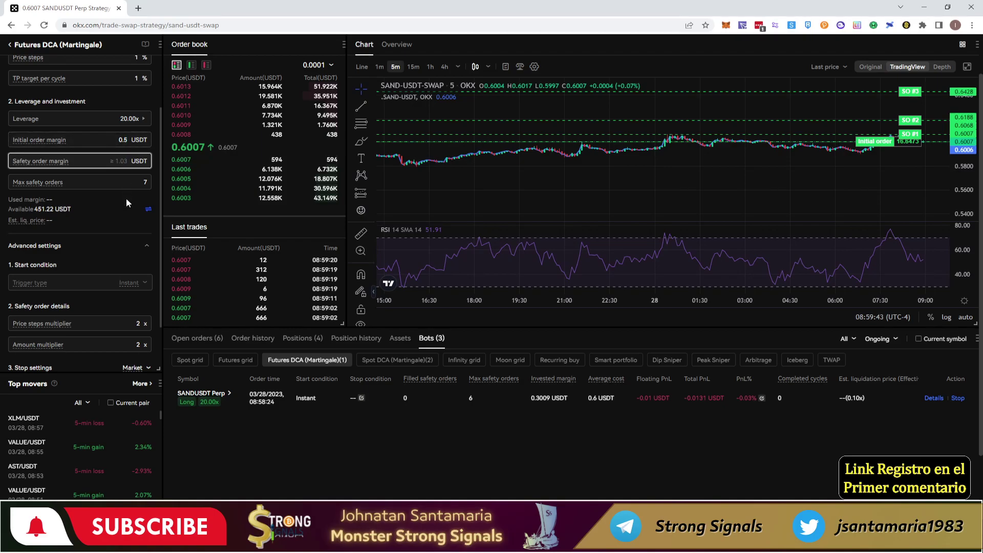
{"action": "type", "text": "1.03"}
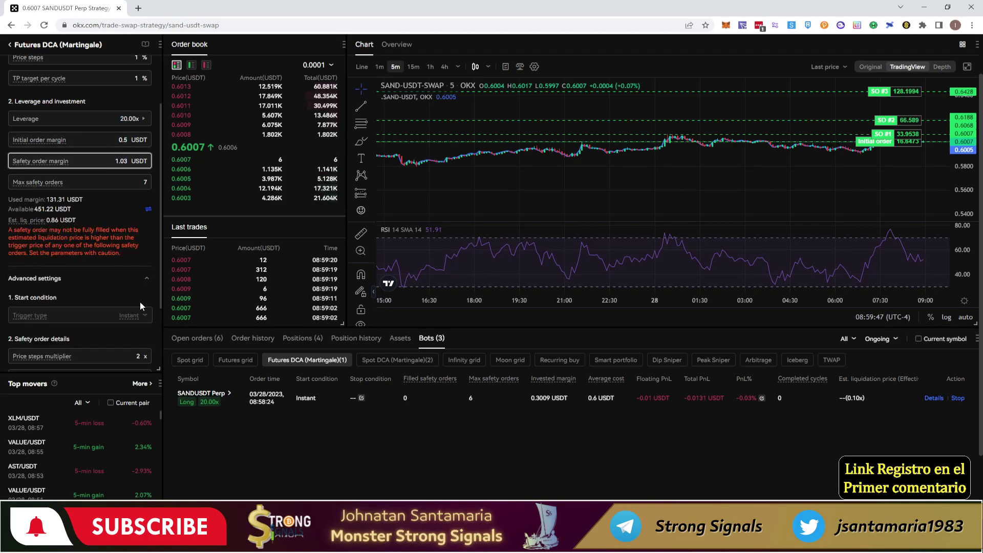
{"action": "scroll", "coordinate": [136, 316], "scroll_direction": "down", "scroll_amount": 3}
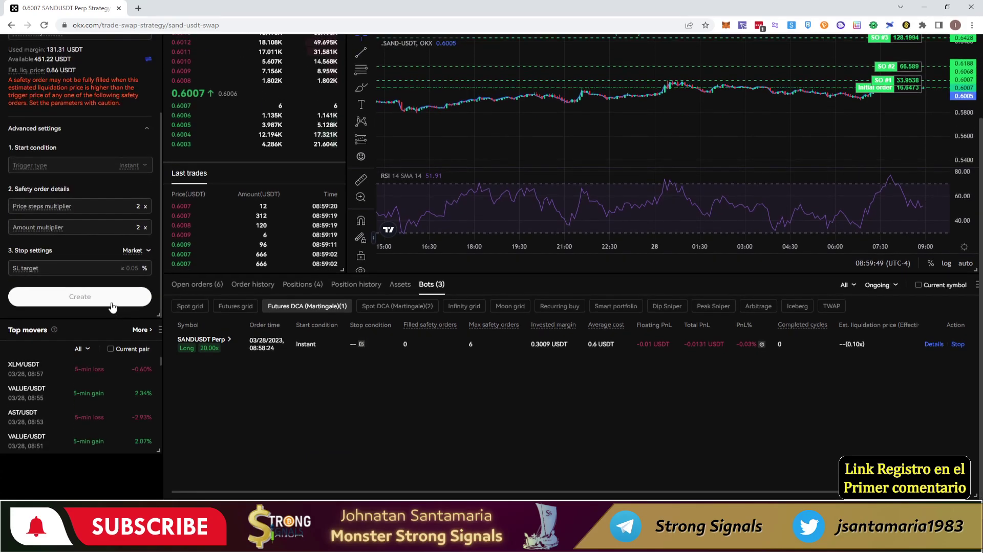
{"action": "left_click", "coordinate": [100, 300]}
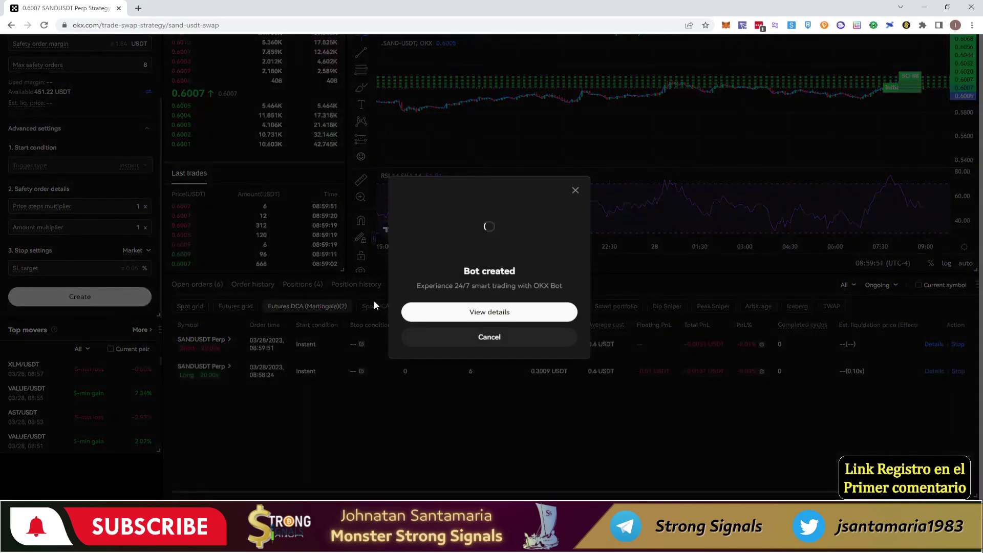
{"action": "left_click", "coordinate": [575, 191]}
Examine the ongoing Futures DCA bots and highlight the Short bot's estimated liquidation price
{"action": "scroll", "coordinate": [202, 289], "scroll_direction": "up", "scroll_amount": 2}
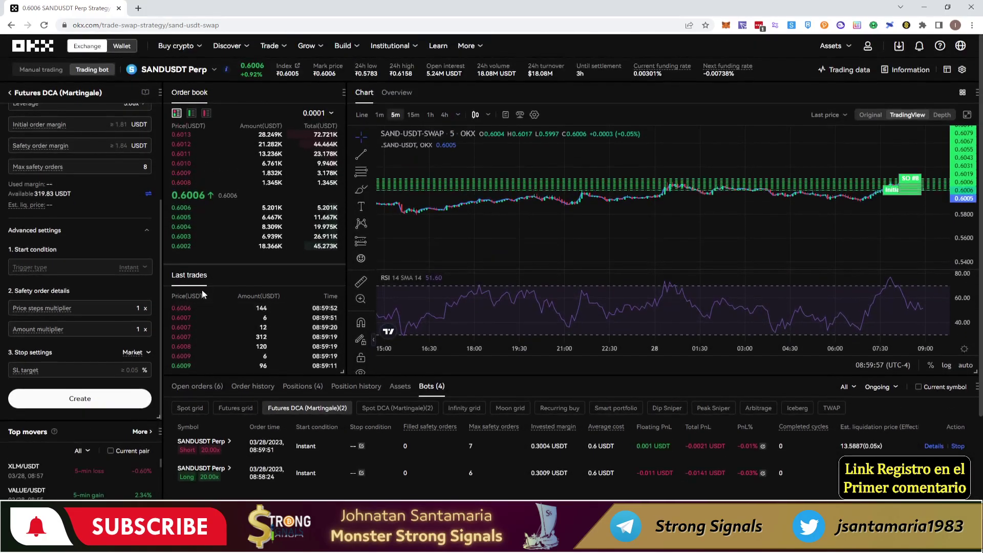
{"action": "mouse_move", "coordinate": [228, 76]}
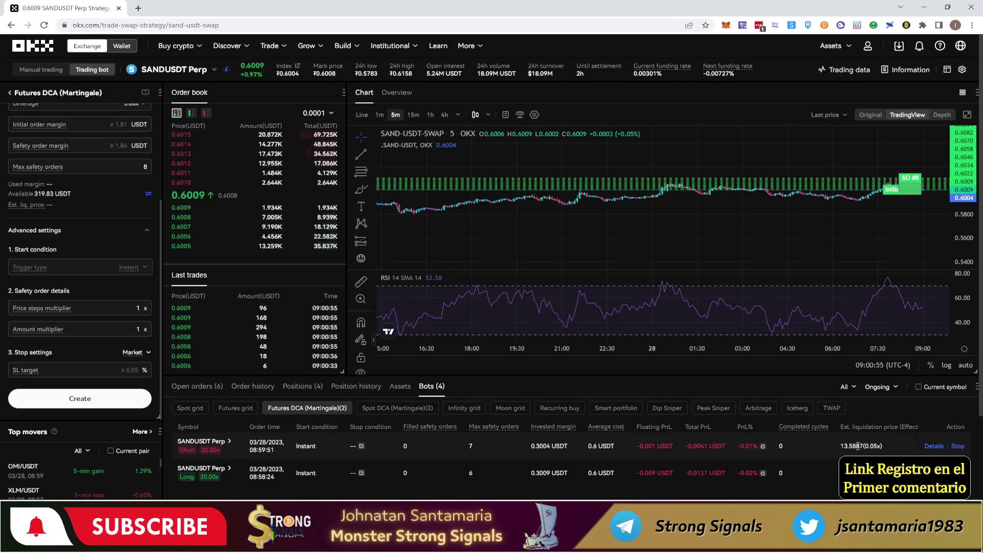
{"action": "left_click_drag", "start_coordinate": [862, 446], "coordinate": [839, 446]}
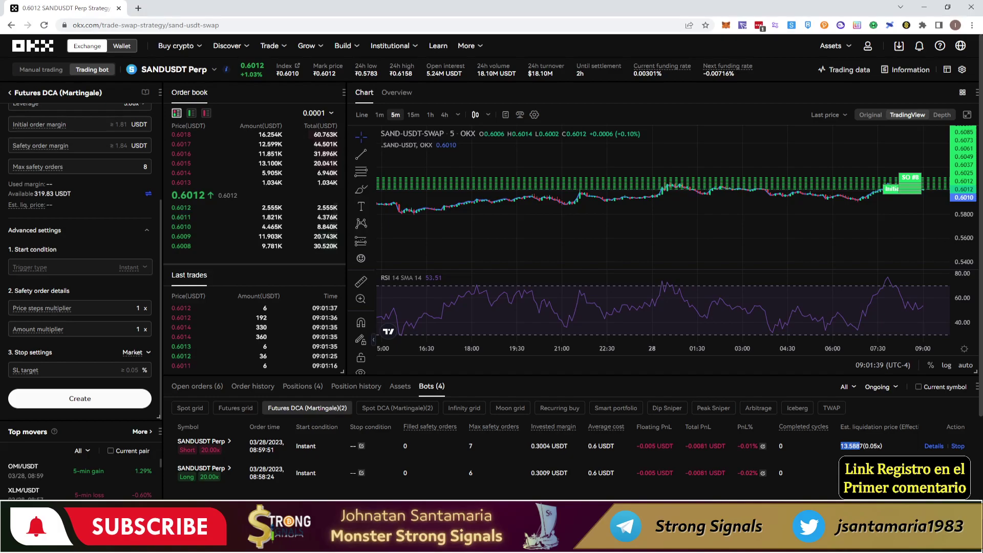
Switch to the Excel settings workbook, review the capital tiers down to 200,000, and highlight that tier's coin pairs from APE/USDT to AVAX/USDT
{"action": "key", "text": "alt+Tab"}
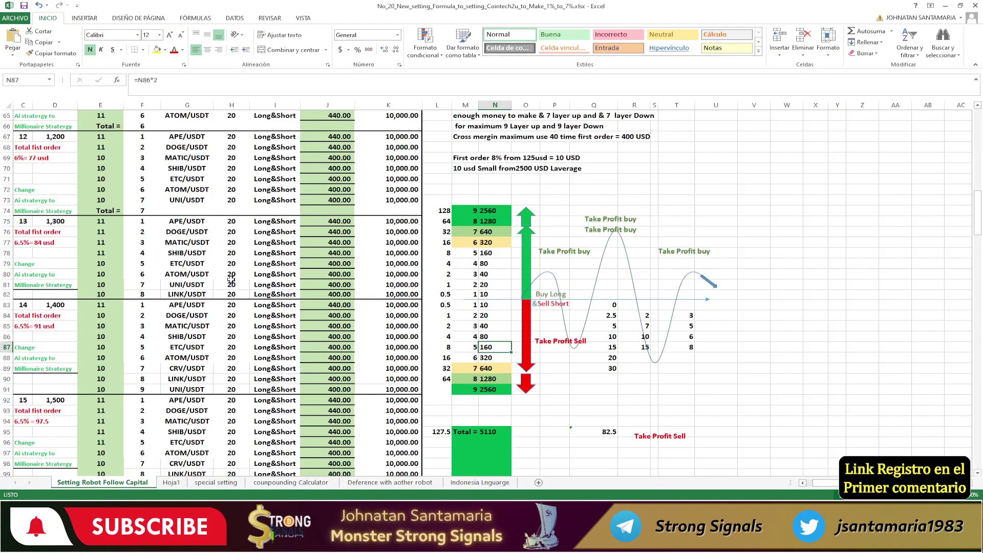
{"action": "scroll", "coordinate": [453, 259], "scroll_direction": "down", "scroll_amount": 13}
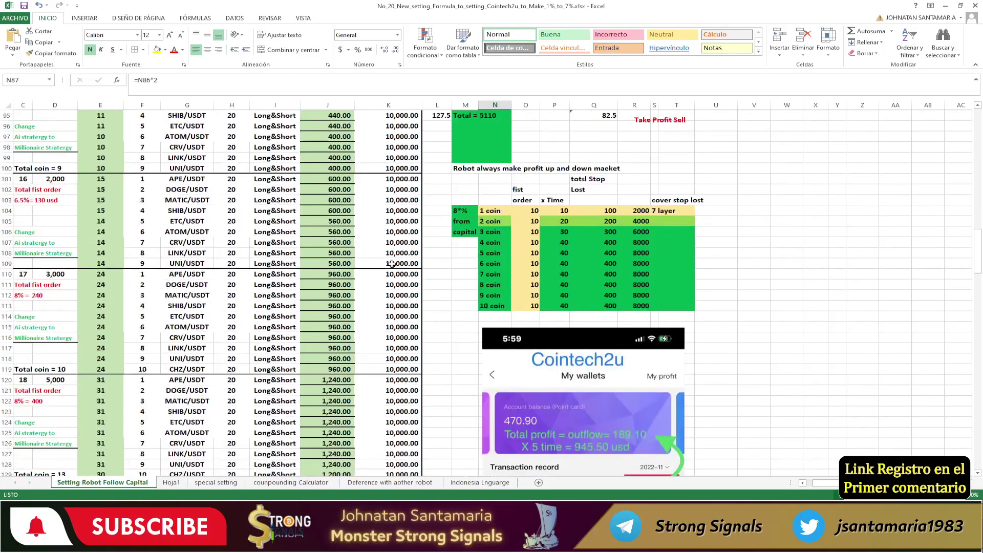
{"action": "scroll", "coordinate": [453, 260], "scroll_direction": "down", "scroll_amount": 7}
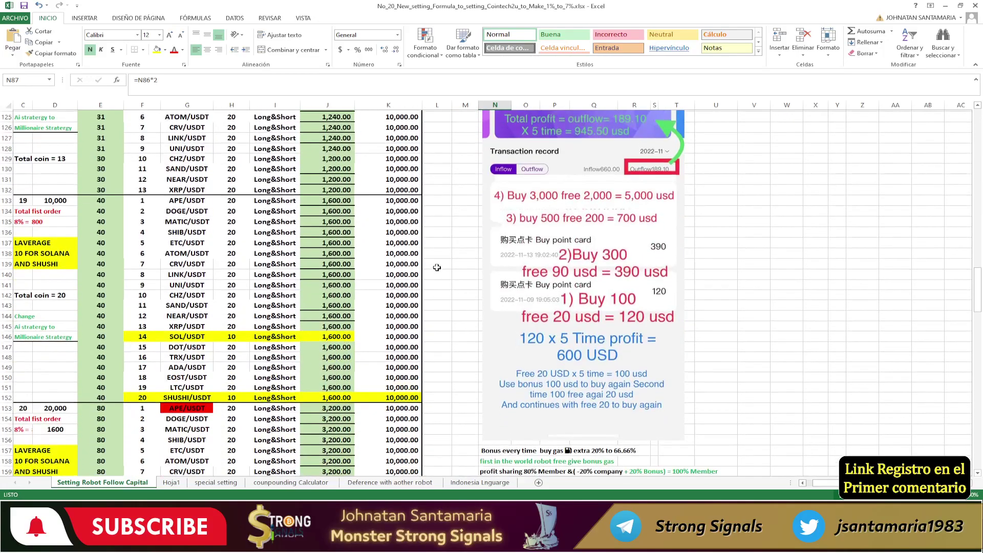
{"action": "scroll", "coordinate": [437, 268], "scroll_direction": "down", "scroll_amount": 16}
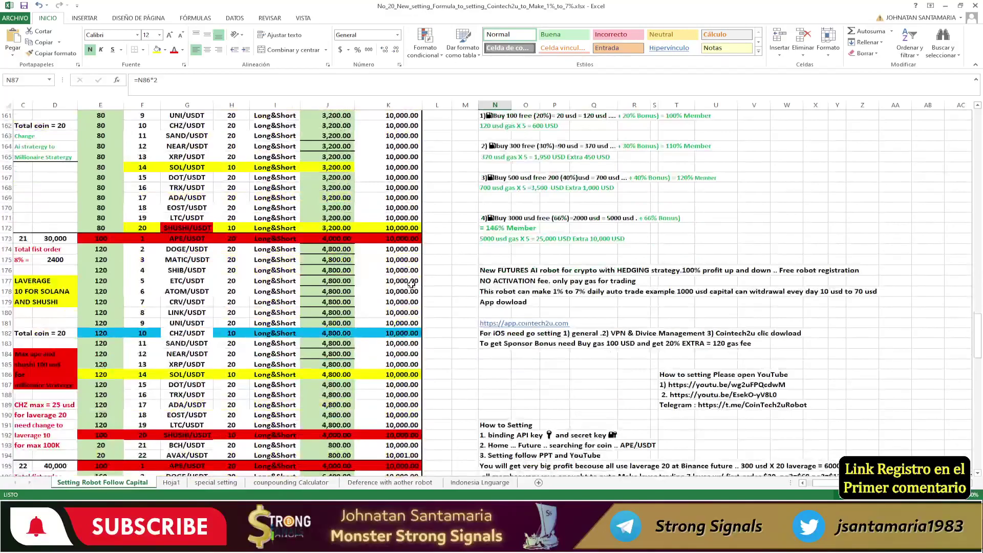
{"action": "scroll", "coordinate": [412, 276], "scroll_direction": "down", "scroll_amount": 11}
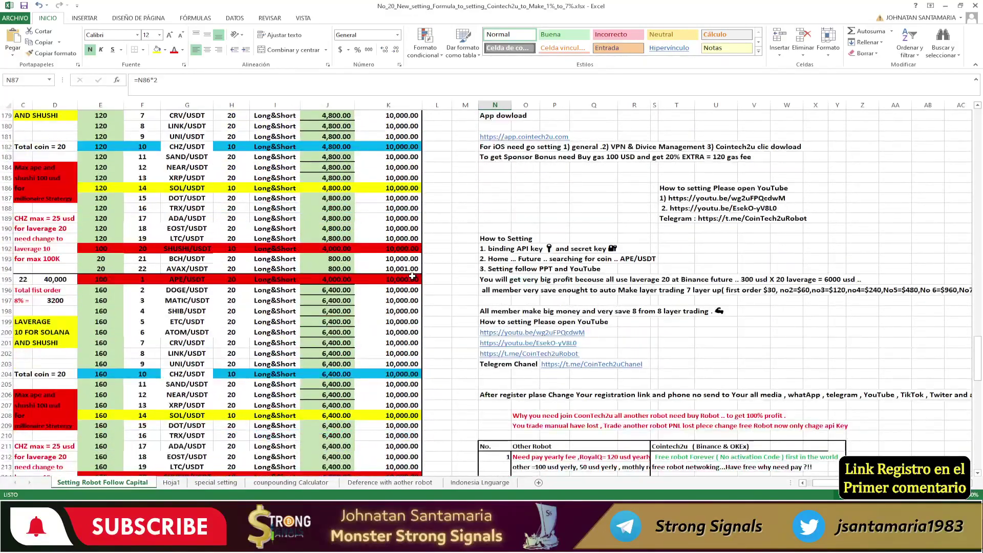
{"action": "scroll", "coordinate": [412, 277], "scroll_direction": "down", "scroll_amount": 16}
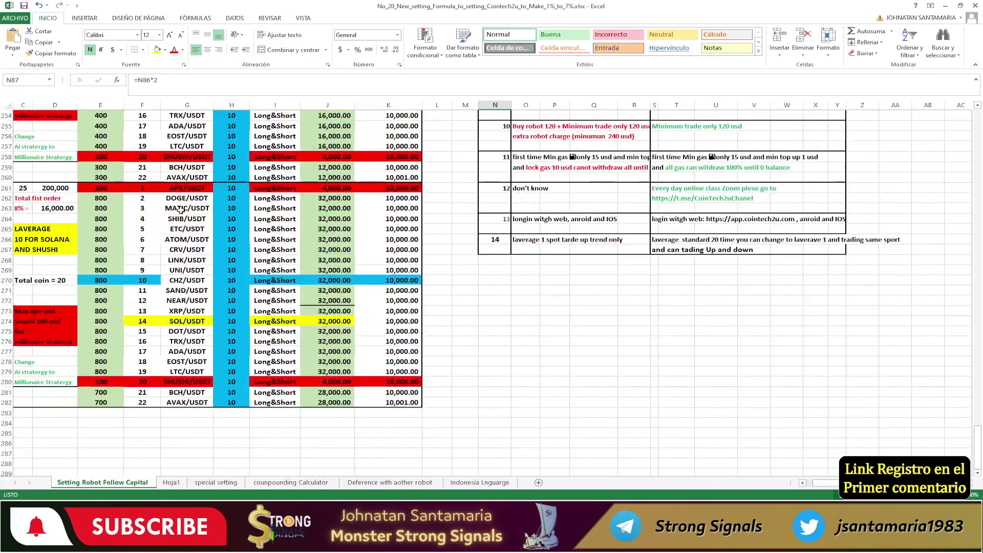
{"action": "left_click_drag", "start_coordinate": [185, 186], "coordinate": [185, 402]}
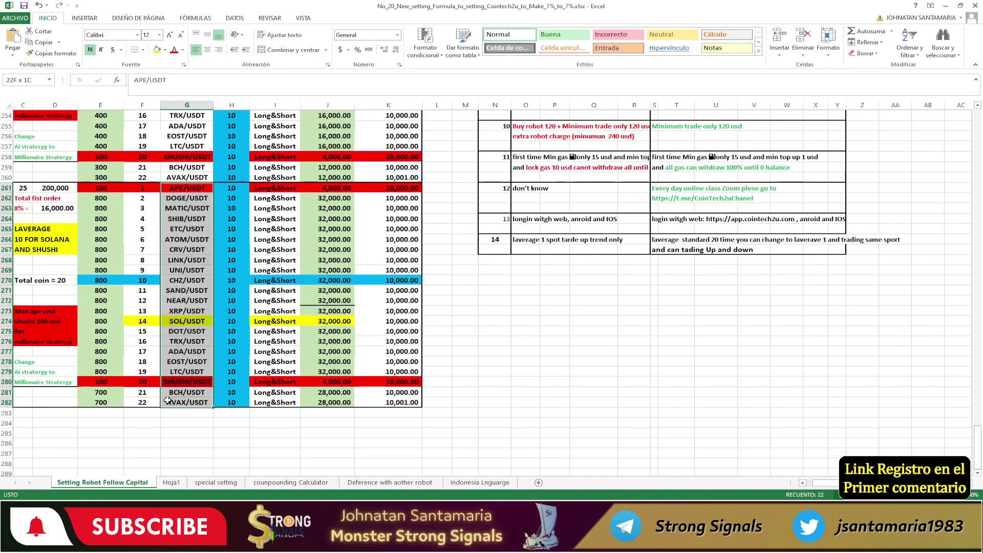
{"action": "left_click", "coordinate": [184, 188]}
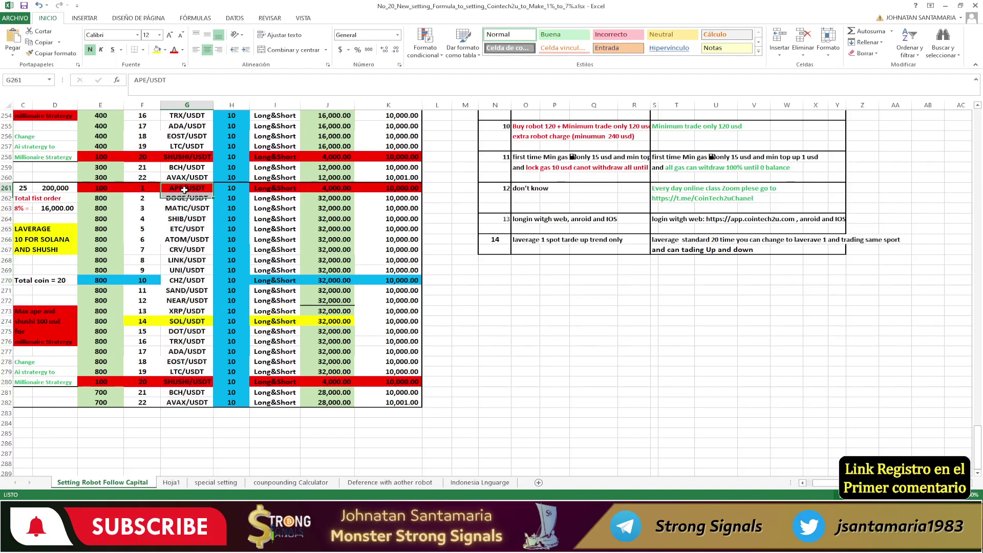
Examine the 200,000 tier's capital cell, the maximum note for APE and SHUSHI, and the APE/USDT row's amount in column E
{"action": "left_click", "coordinate": [49, 188]}
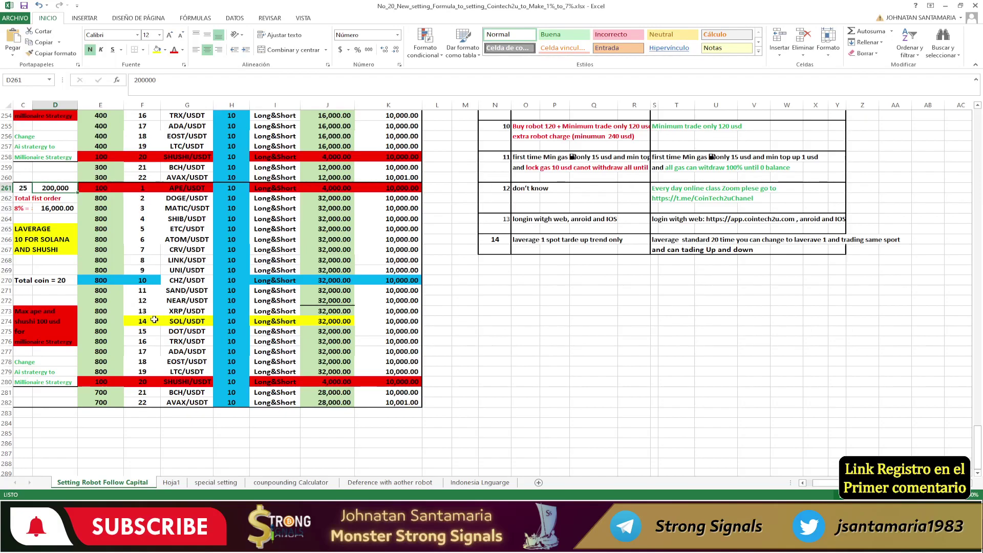
{"action": "left_click", "coordinate": [25, 312]}
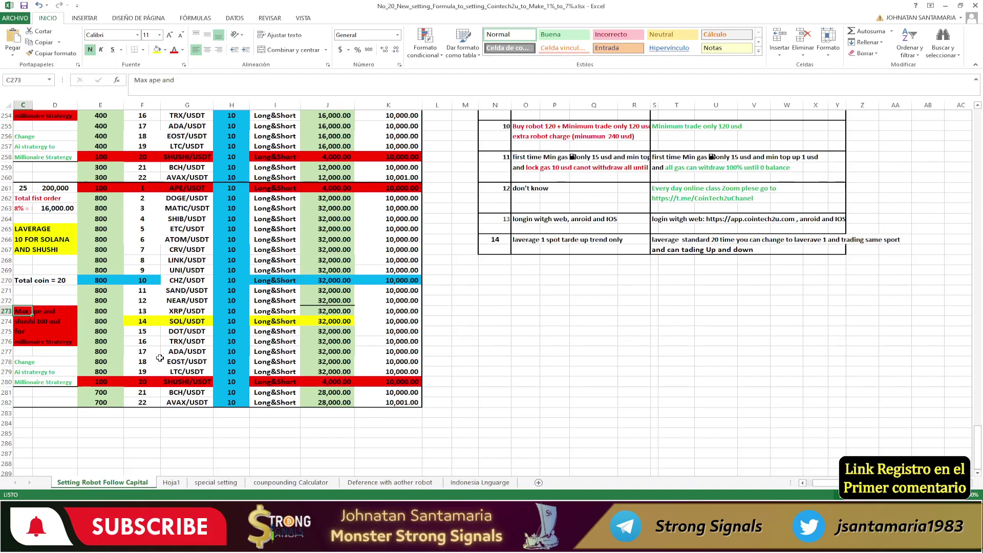
{"action": "scroll", "coordinate": [260, 251], "scroll_direction": "up", "scroll_amount": 1}
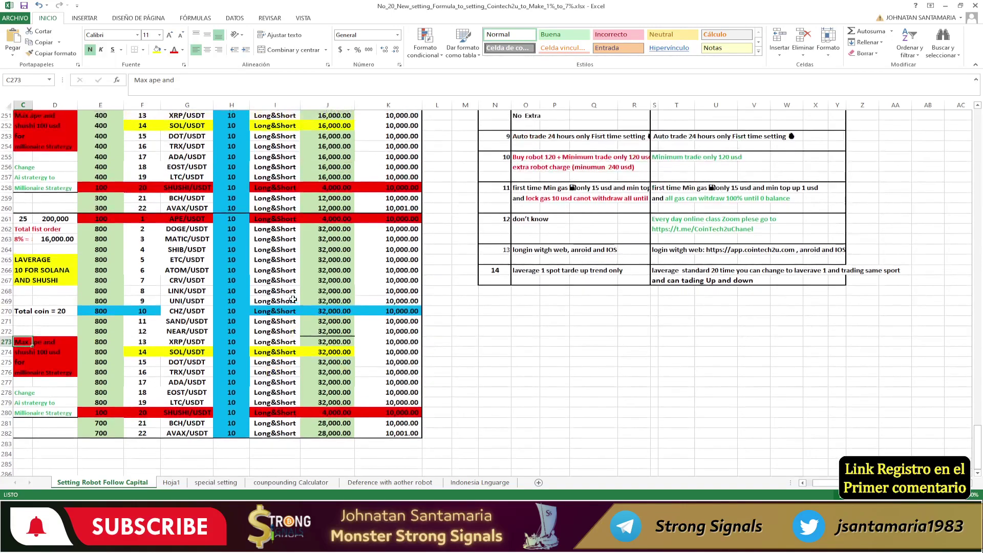
{"action": "left_click", "coordinate": [100, 218]}
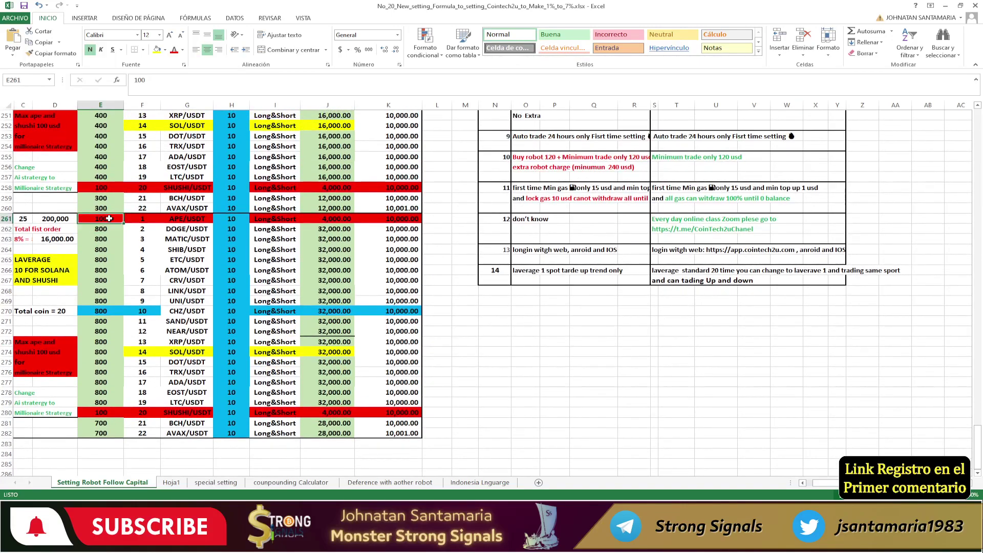
{"action": "scroll", "coordinate": [291, 262], "scroll_direction": "up", "scroll_amount": 20}
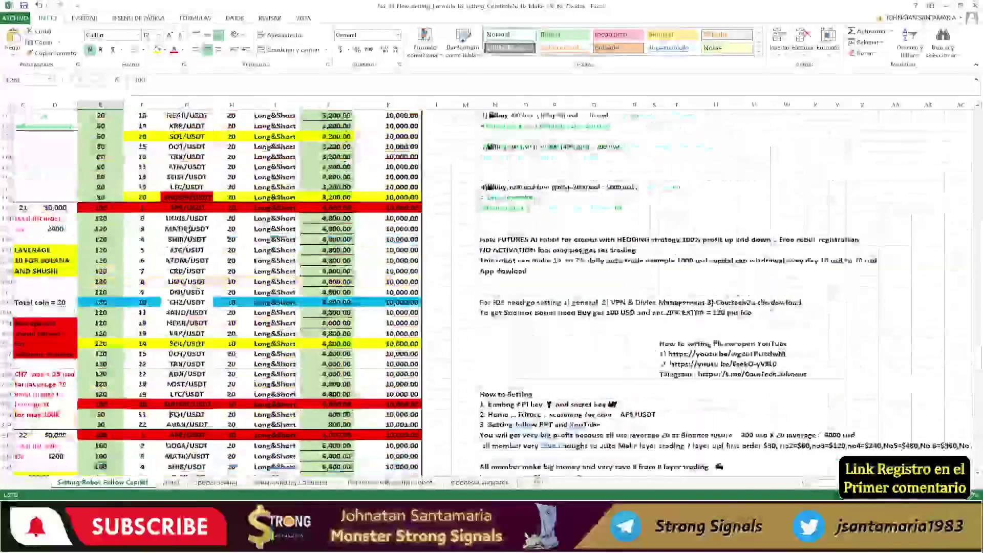